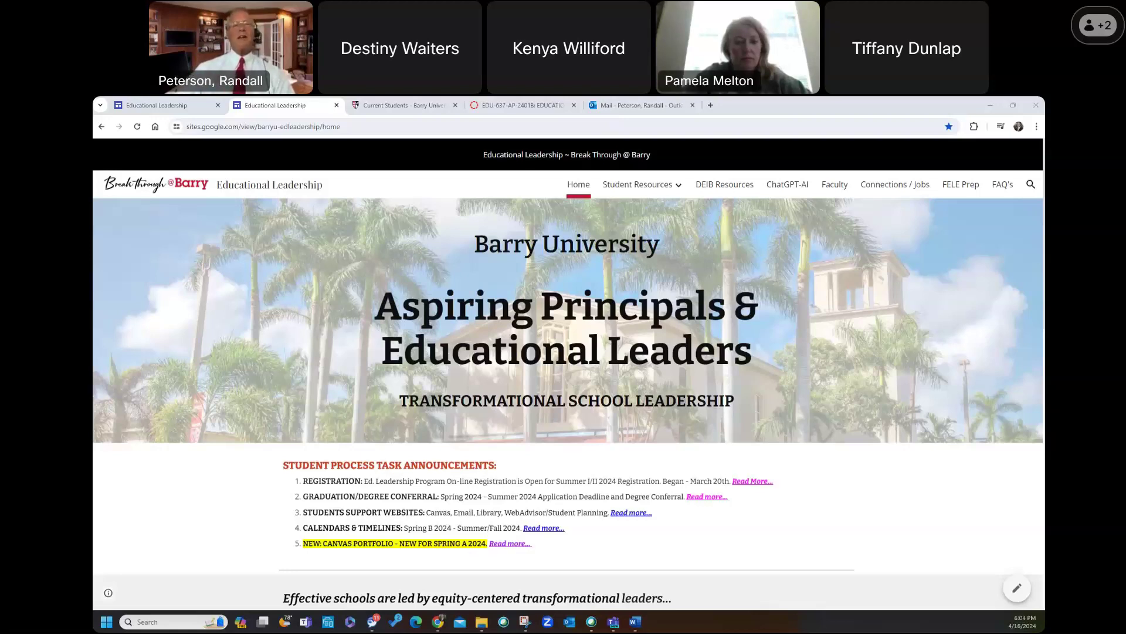
Open the Calendars & Timelines announcement page, review the 2024 session dates, and close the page
left_click(548, 530)
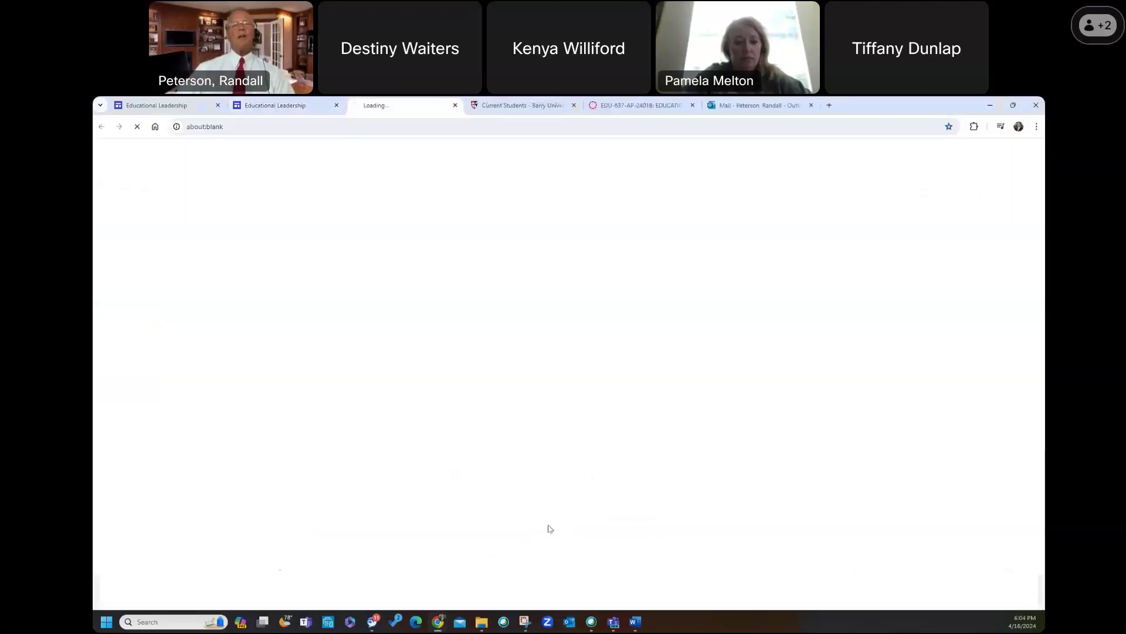
scroll(340, 478, "down", 2)
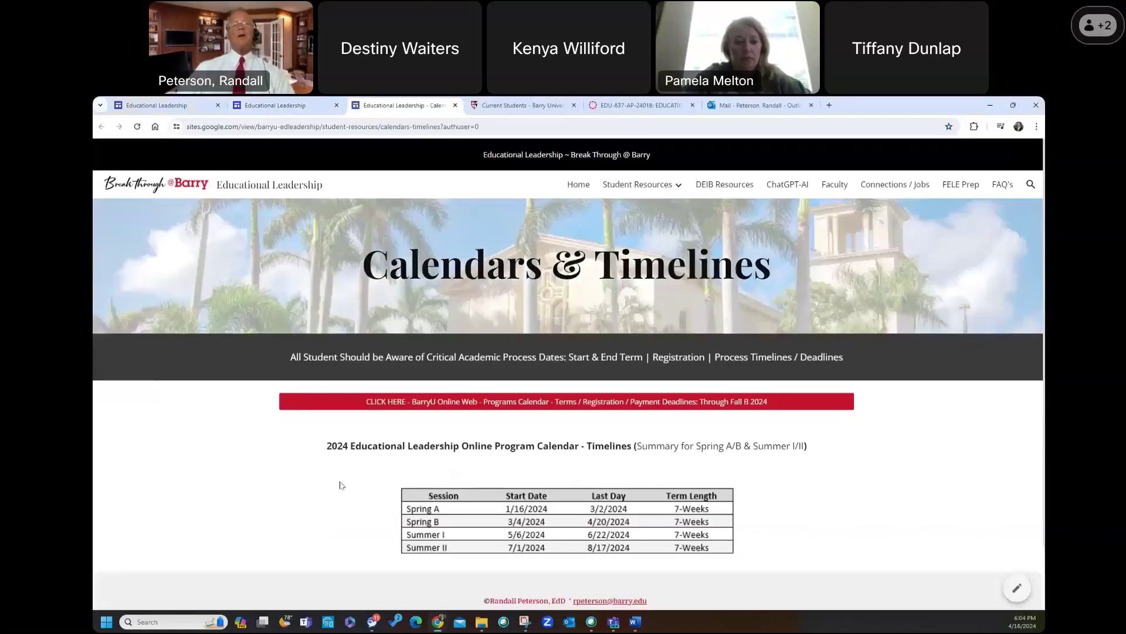
scroll(332, 474, "up", 2)
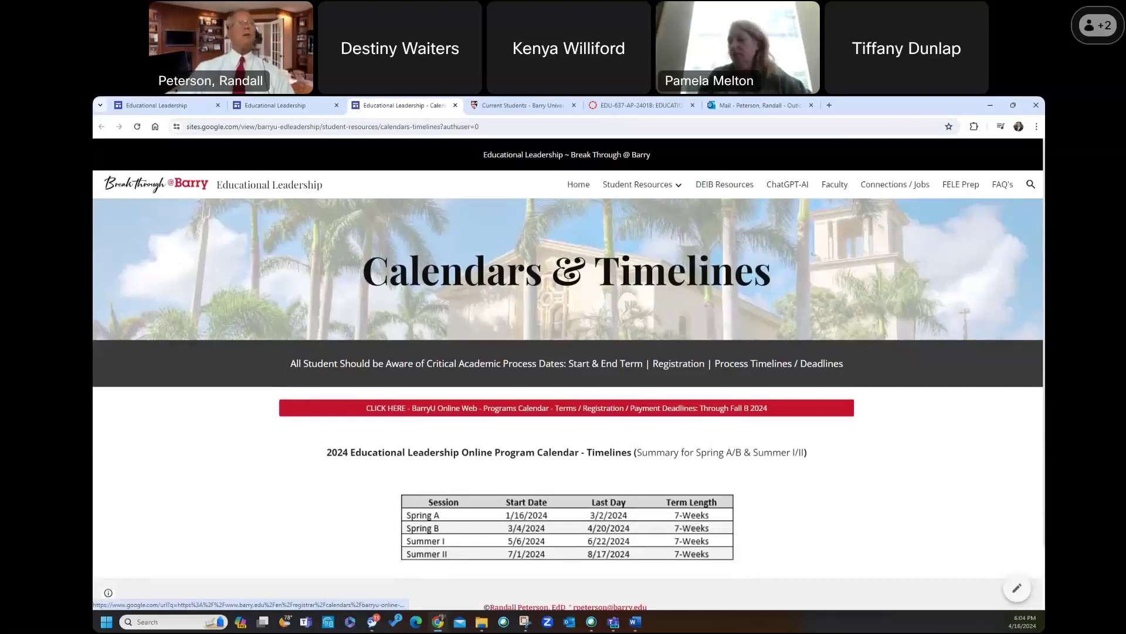
left_click(455, 105)
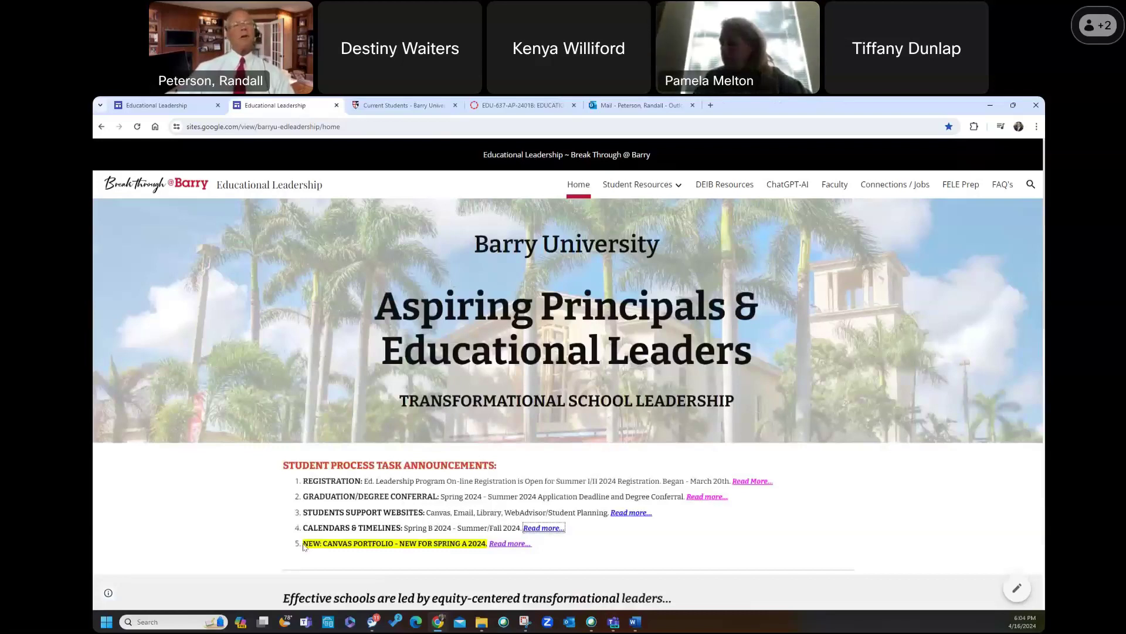
Open the Canvas Portfolio announcement page and review its WHAT, WHY and HOW requirement sections
left_click(654, 191)
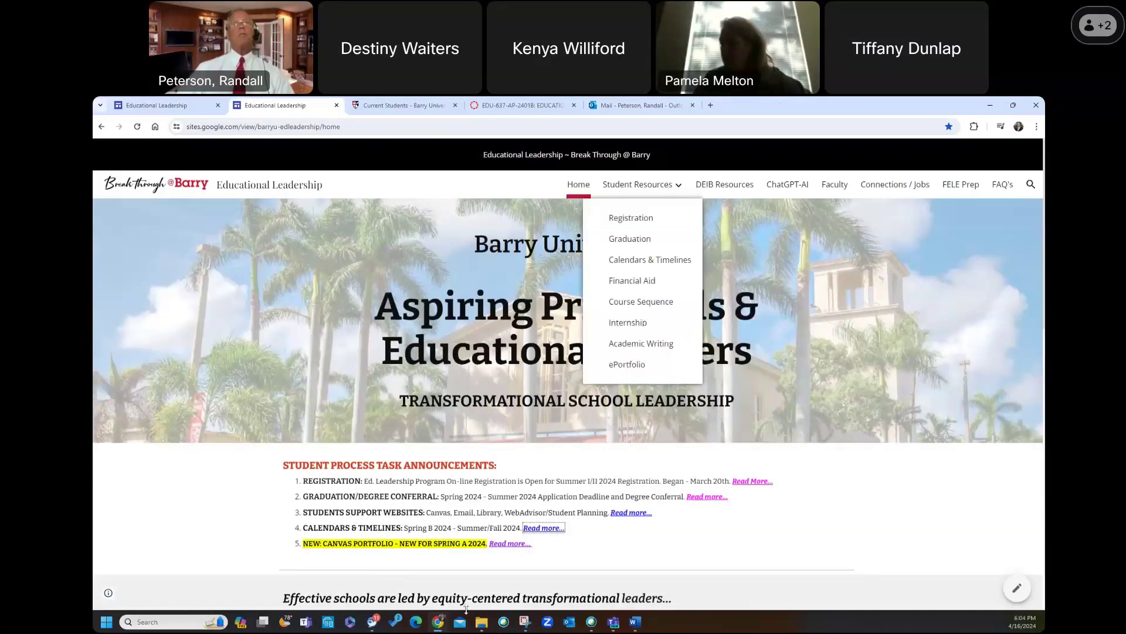
left_click(510, 543)
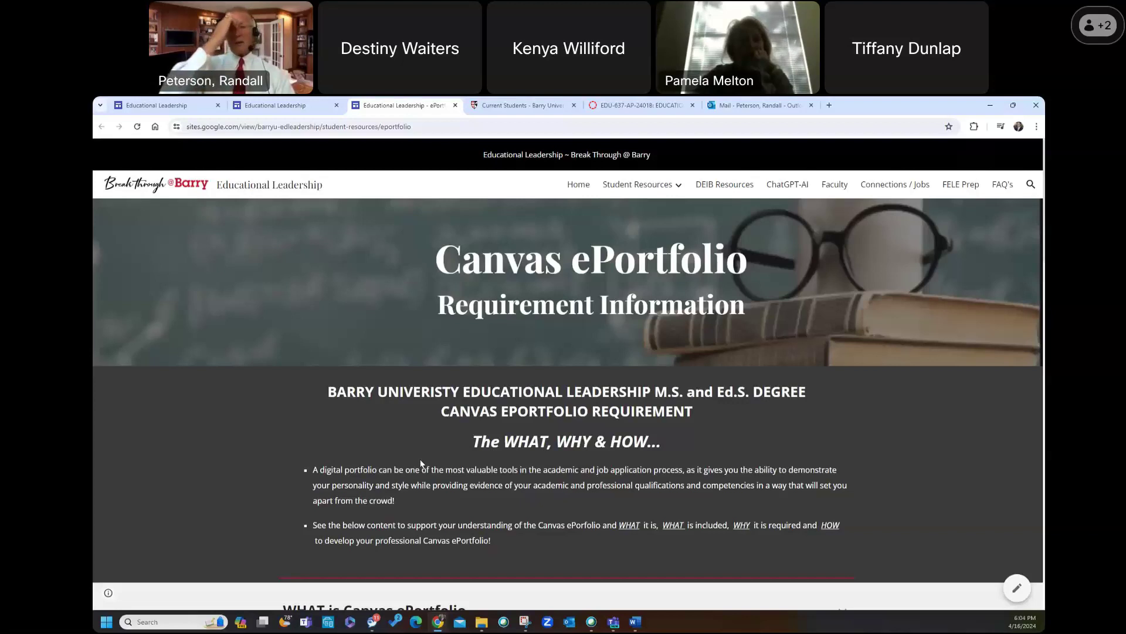
scroll(192, 449, "down", 1)
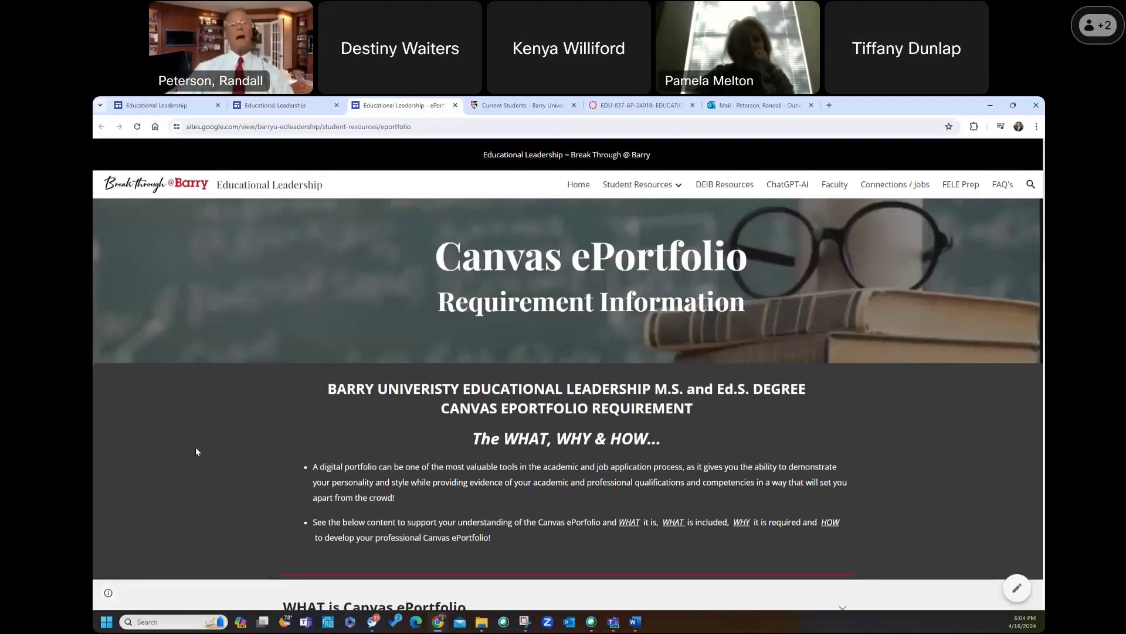
scroll(193, 446, "down", 7)
scroll(176, 437, "up", 3)
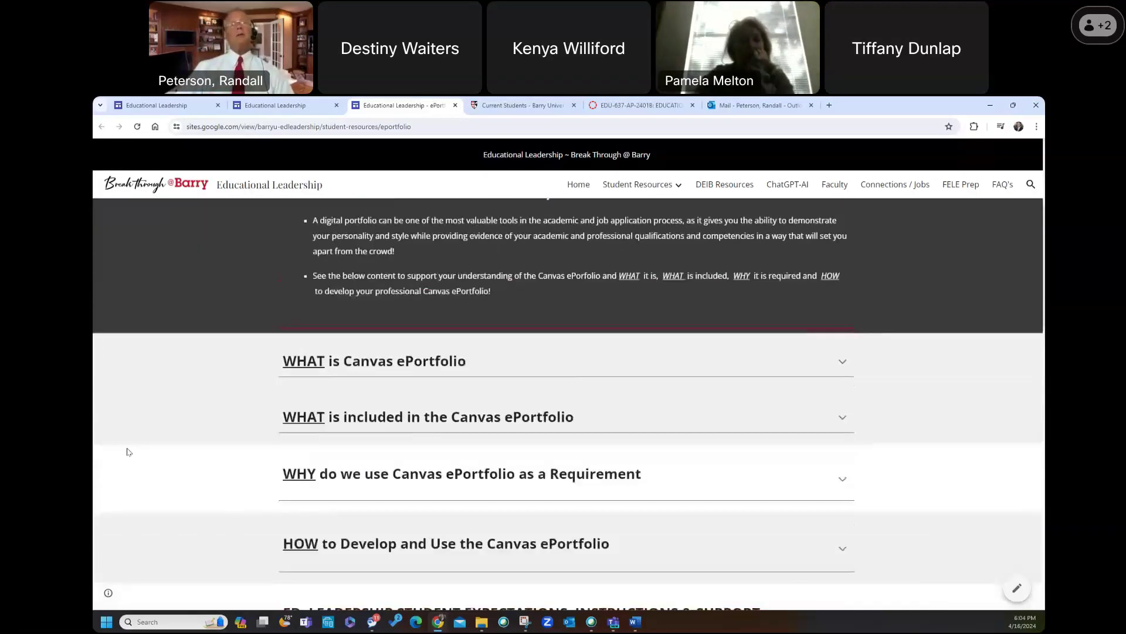
scroll(128, 449, "down", 2)
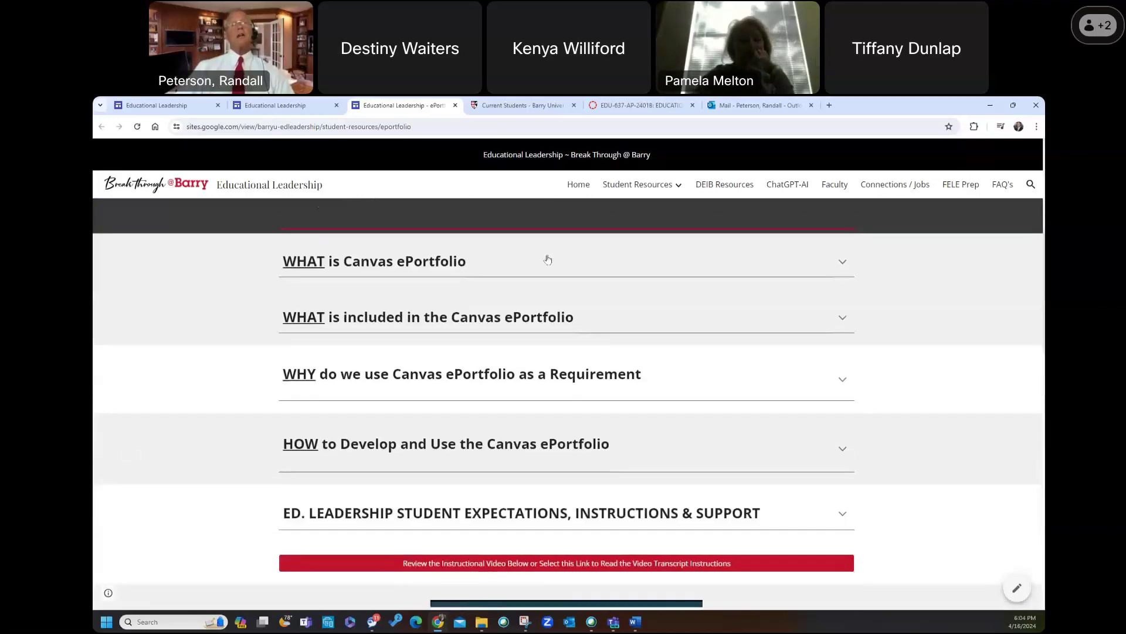
left_click(547, 260)
left_click(645, 273)
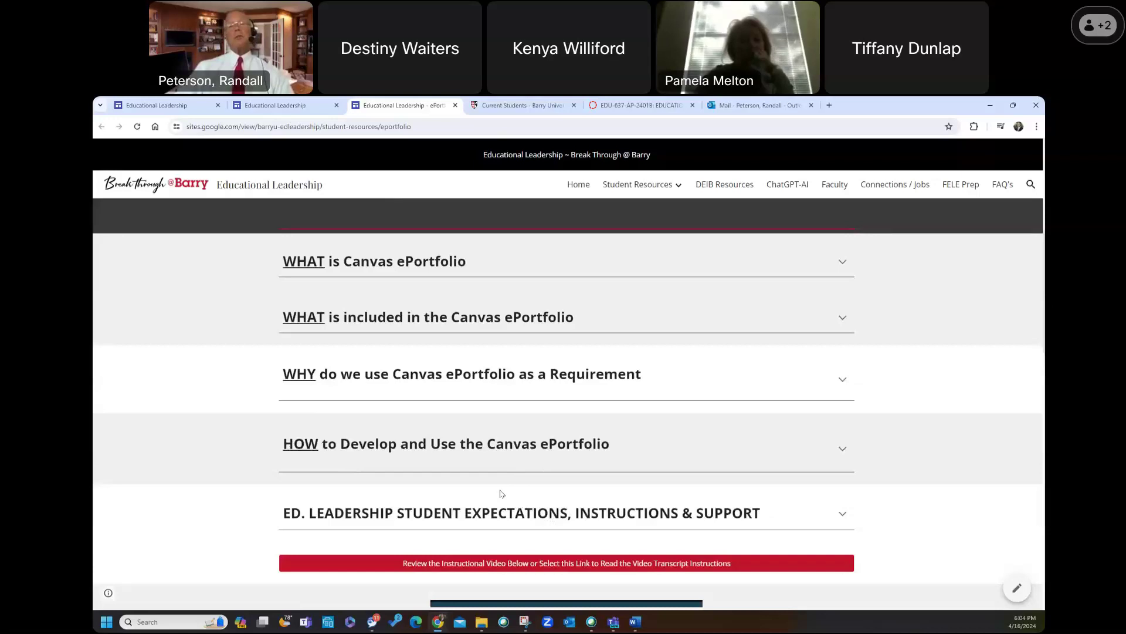
Open the student created exemplar pages document from the ePortfolio page and enlarge it for reading
scroll(502, 493, "down", 6)
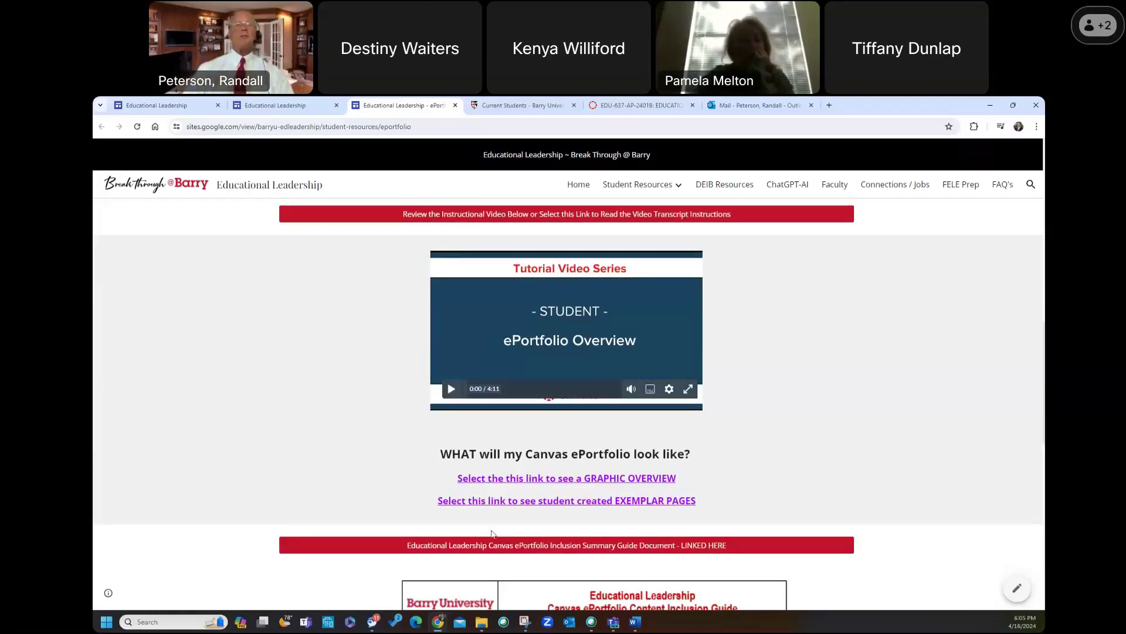
left_click(642, 502)
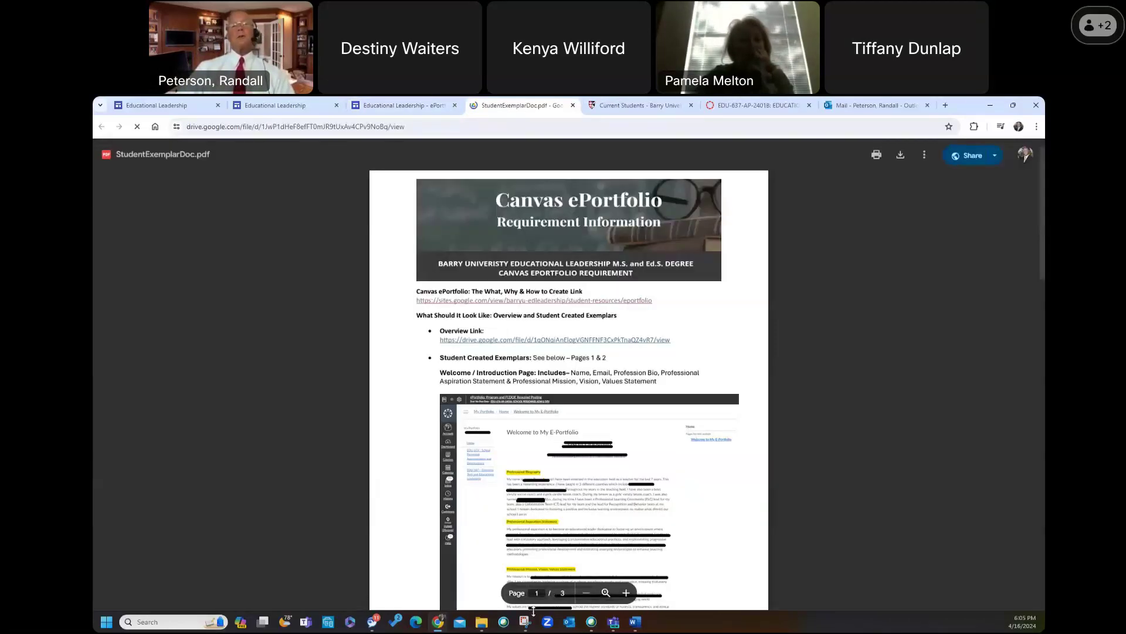
left_click(626, 593)
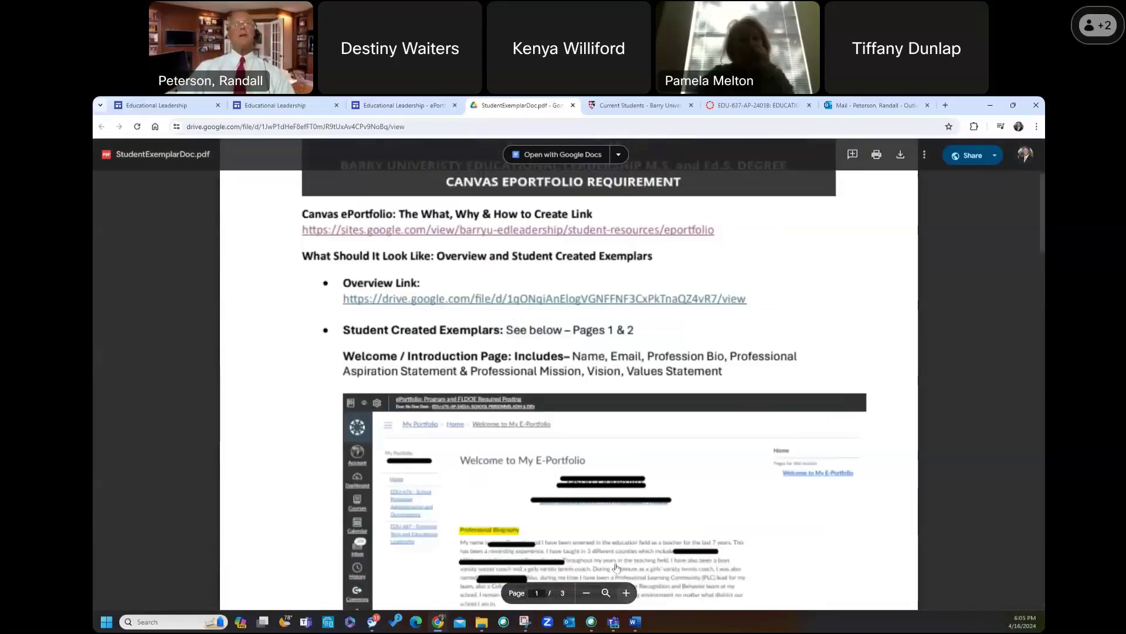
Examine the exemplar's Welcome page for its heading, professional biography, aspiration statement, and mission, vision and values statement
scroll(616, 568, "down", 10)
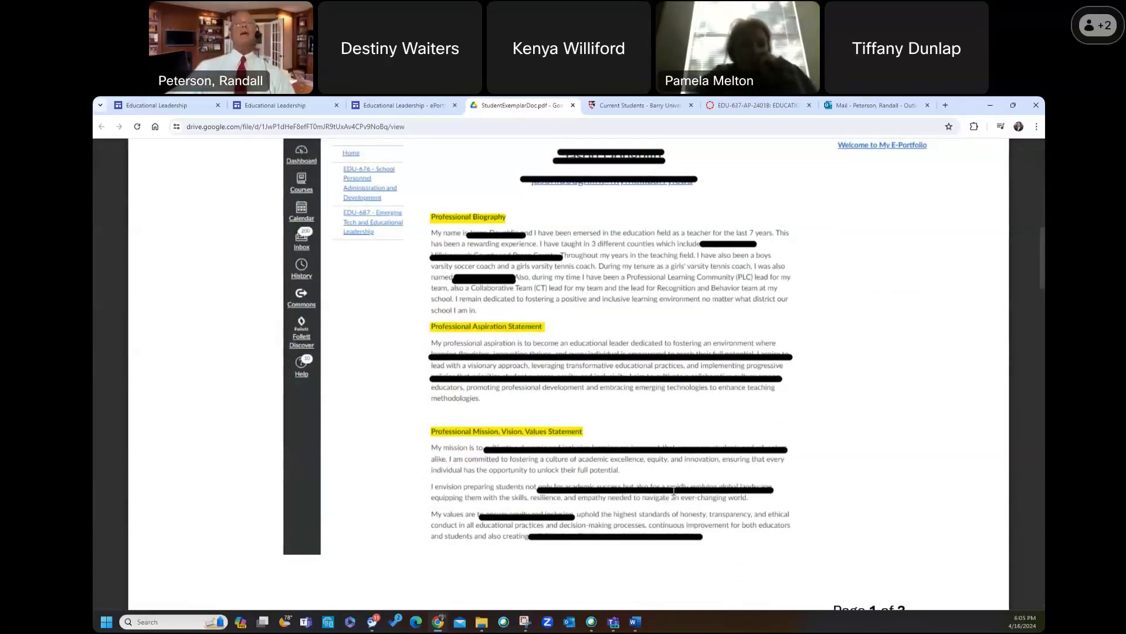
scroll(647, 498, "up", 2)
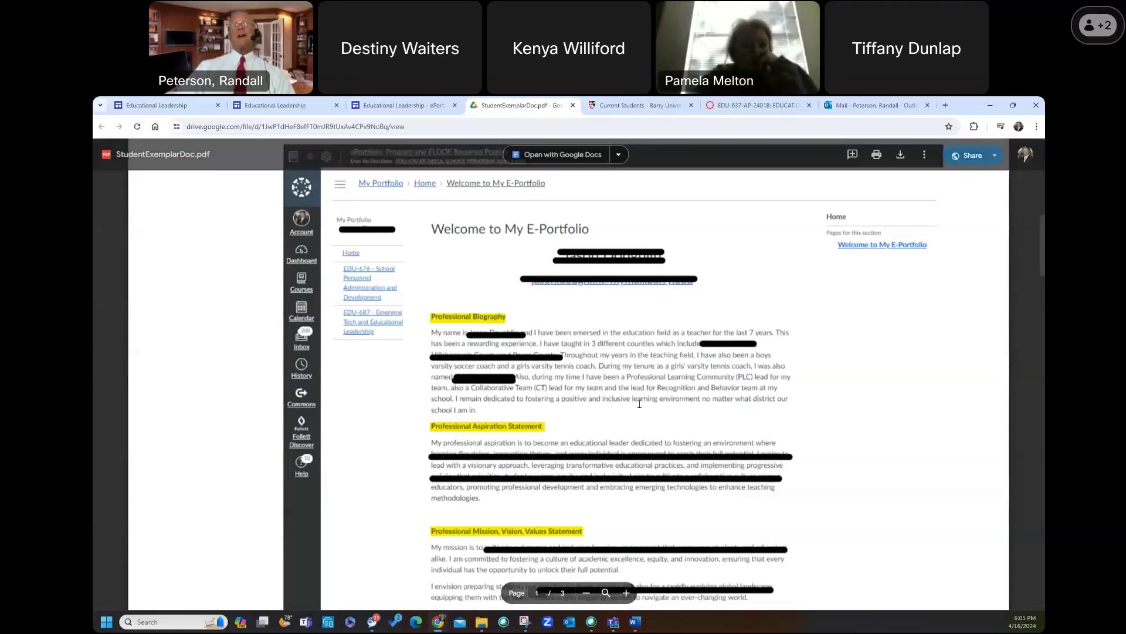
scroll(641, 396, "down", 3)
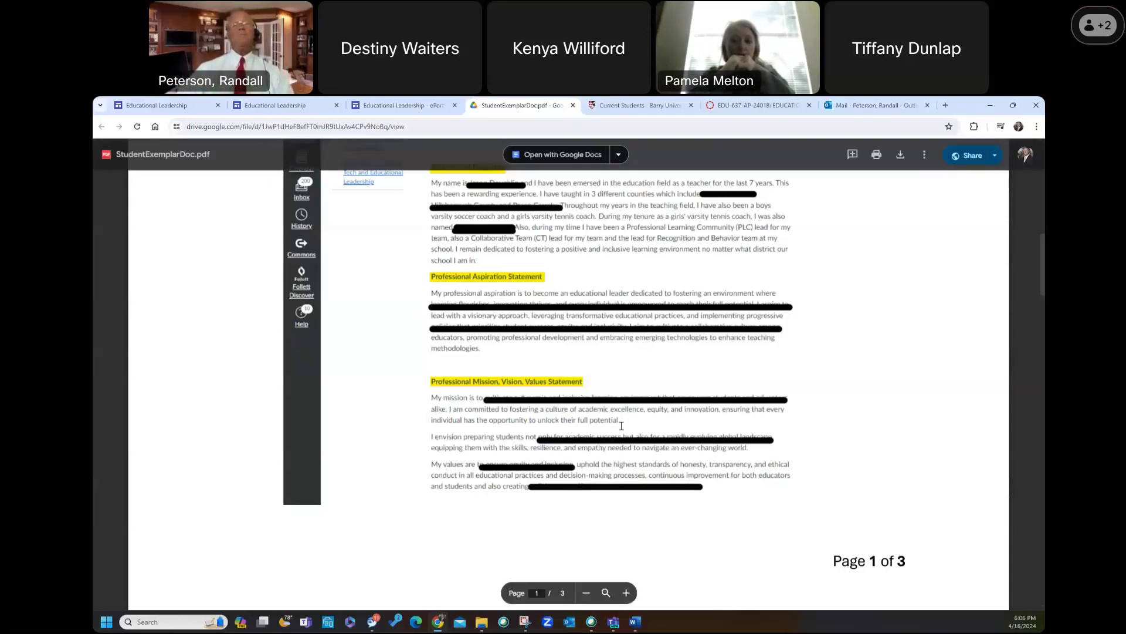
scroll(611, 426, "down", 1)
scroll(610, 426, "down", 10)
scroll(342, 438, "up", 6)
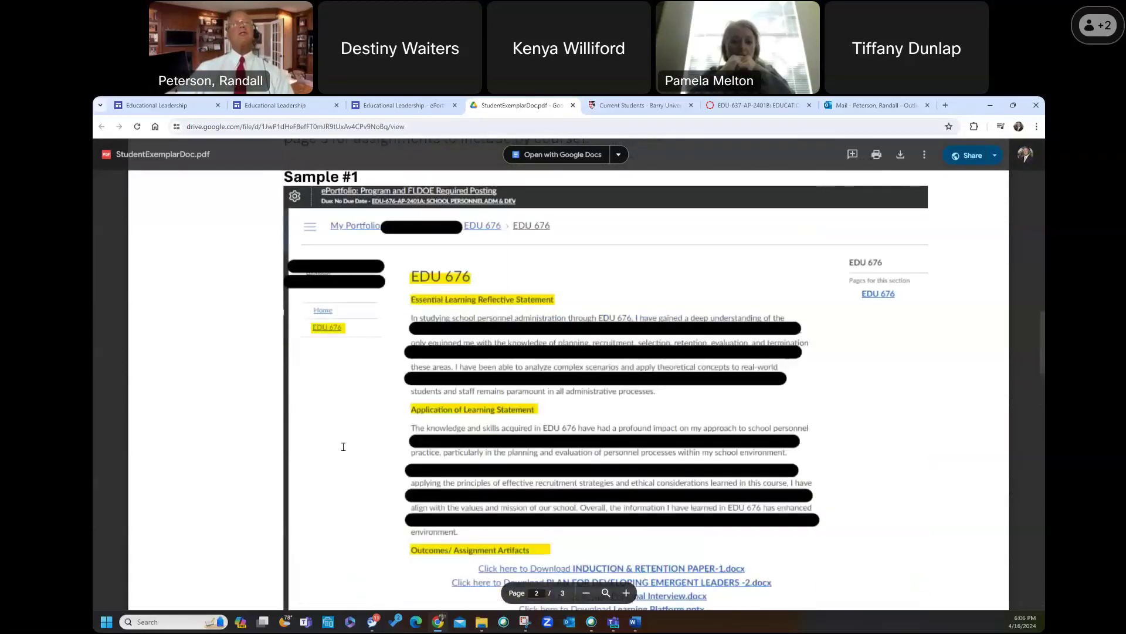
scroll(342, 439, "up", 8)
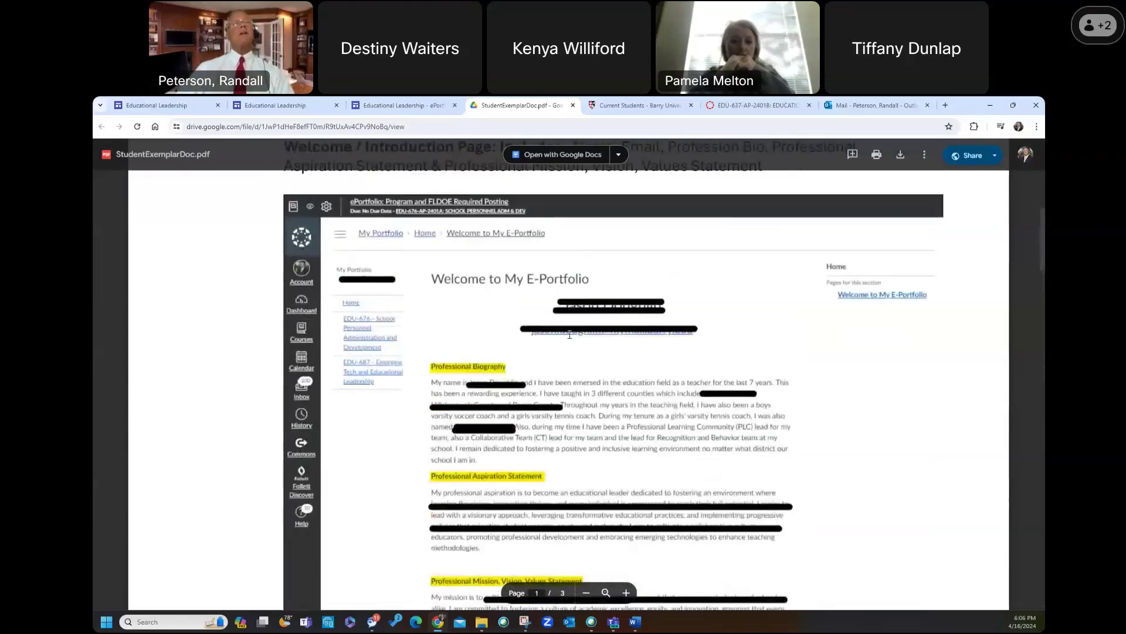
scroll(533, 370, "down", 2)
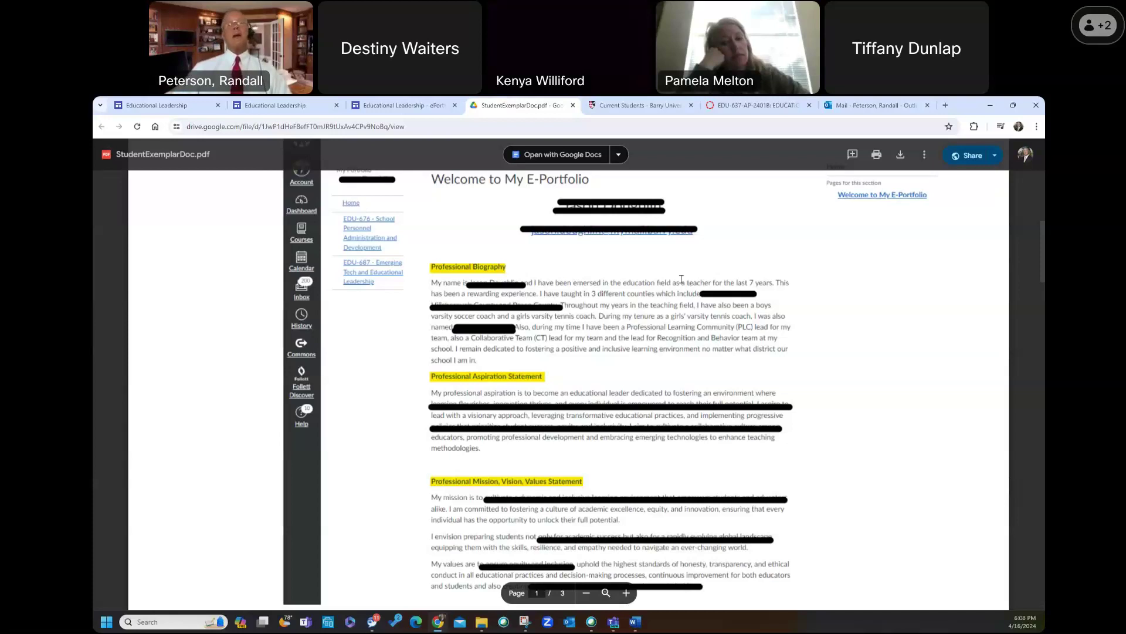
Examine the EDU 676 page in Sample #1 for its reflective statement, application of learning statement and assignment artifacts
scroll(540, 259, "down", 15)
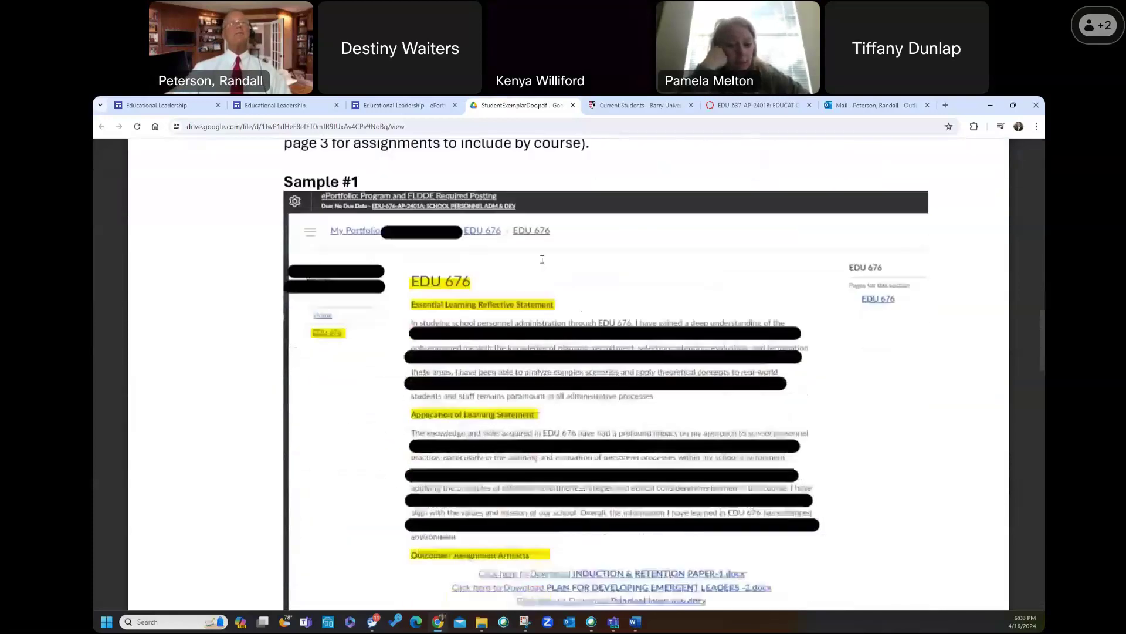
scroll(542, 259, "down", 3)
scroll(366, 372, "up", 1)
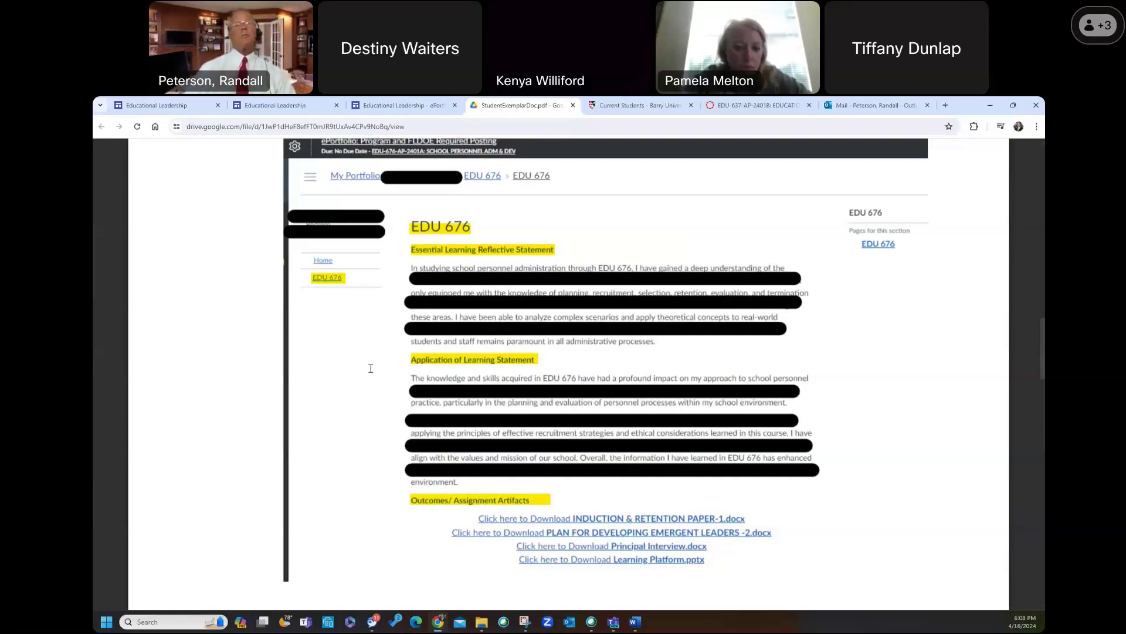
scroll(584, 498, "down", 1)
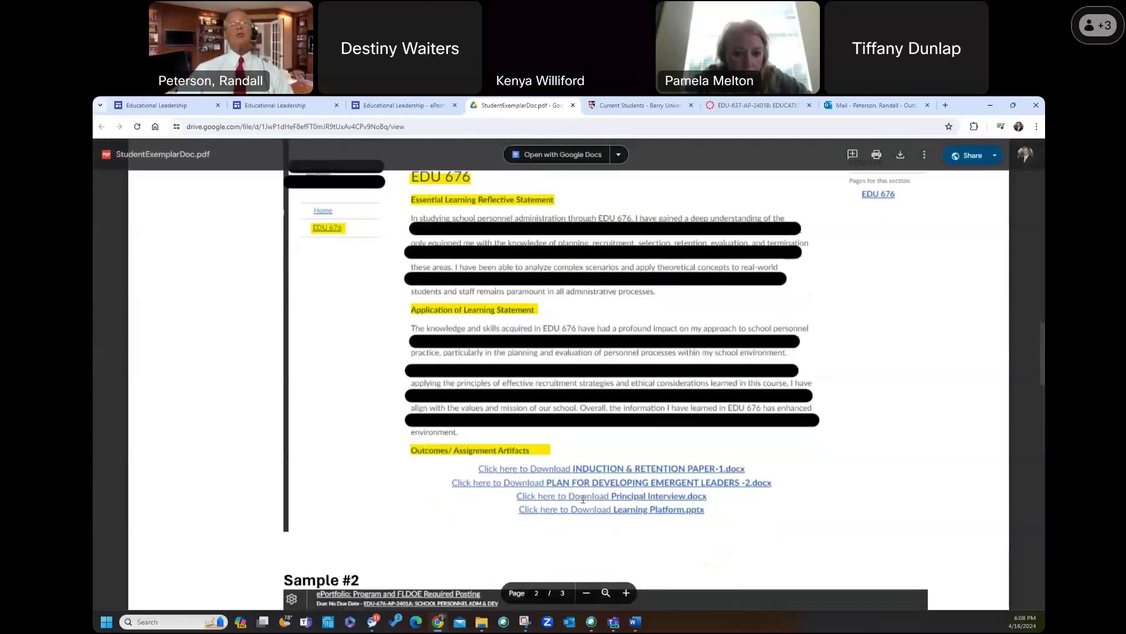
scroll(515, 471, "down", 1)
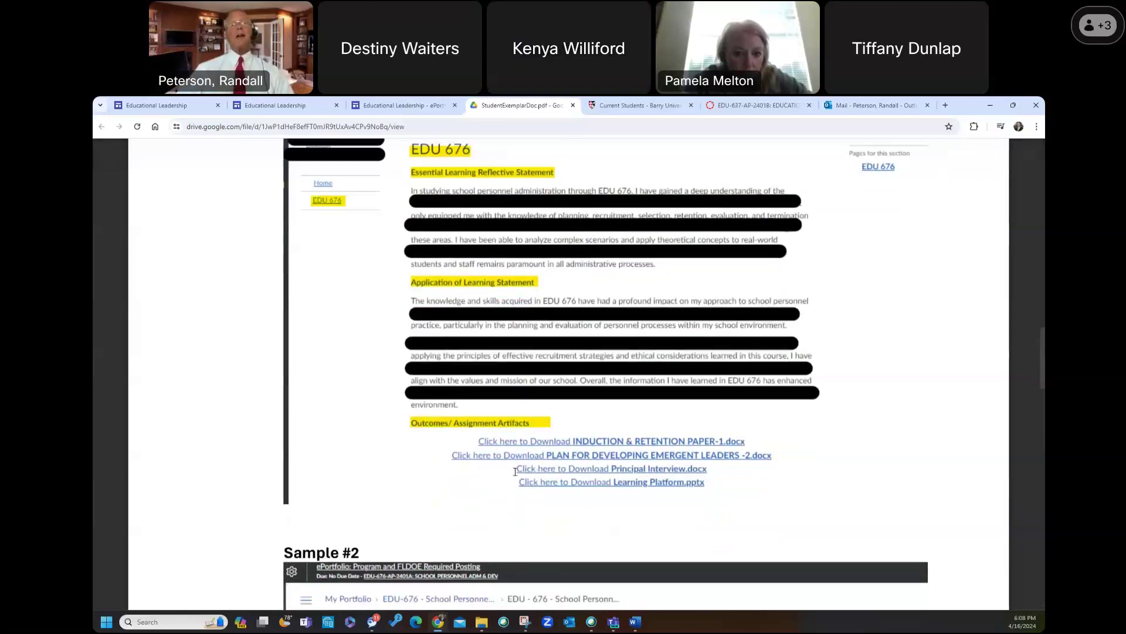
Review the Canvas ePortfolio Content Inclusion Guide for each course's content categories and linked assignments, and return to Sample #1
scroll(508, 467, "down", 8)
scroll(501, 461, "down", 10)
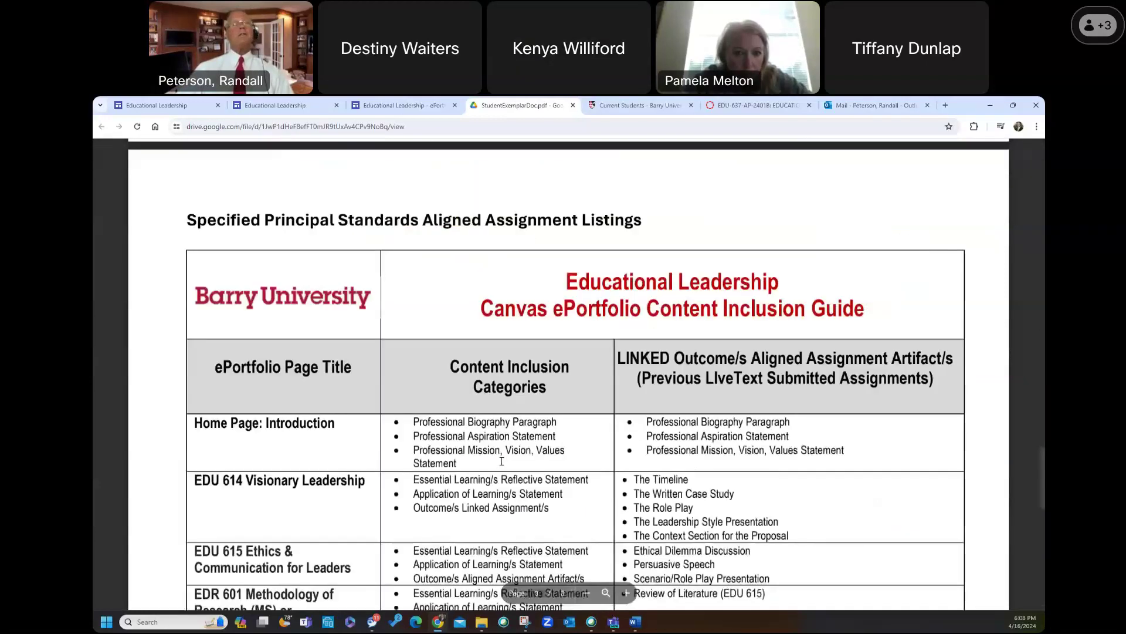
scroll(501, 461, "down", 6)
scroll(411, 452, "up", 4)
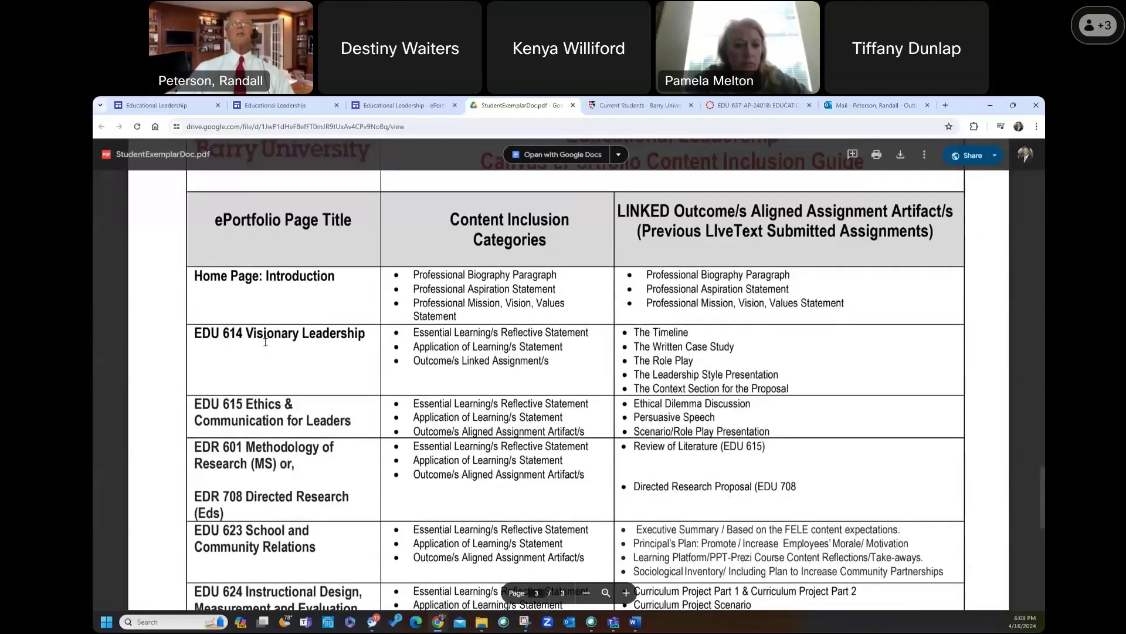
scroll(682, 378, "down", 2)
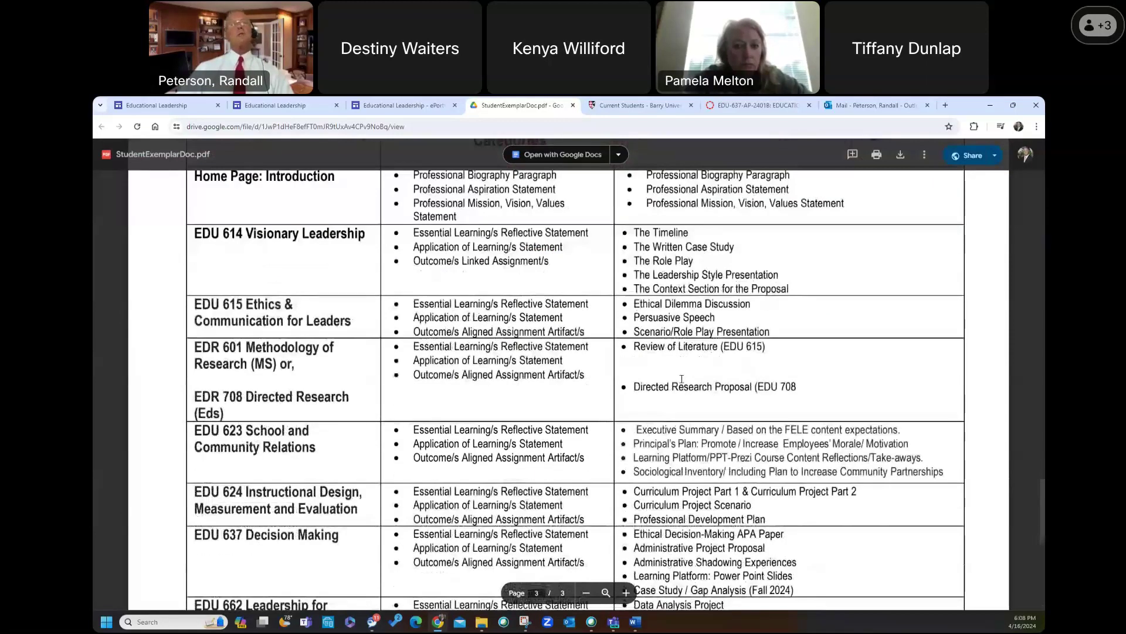
scroll(250, 458, "down", 1)
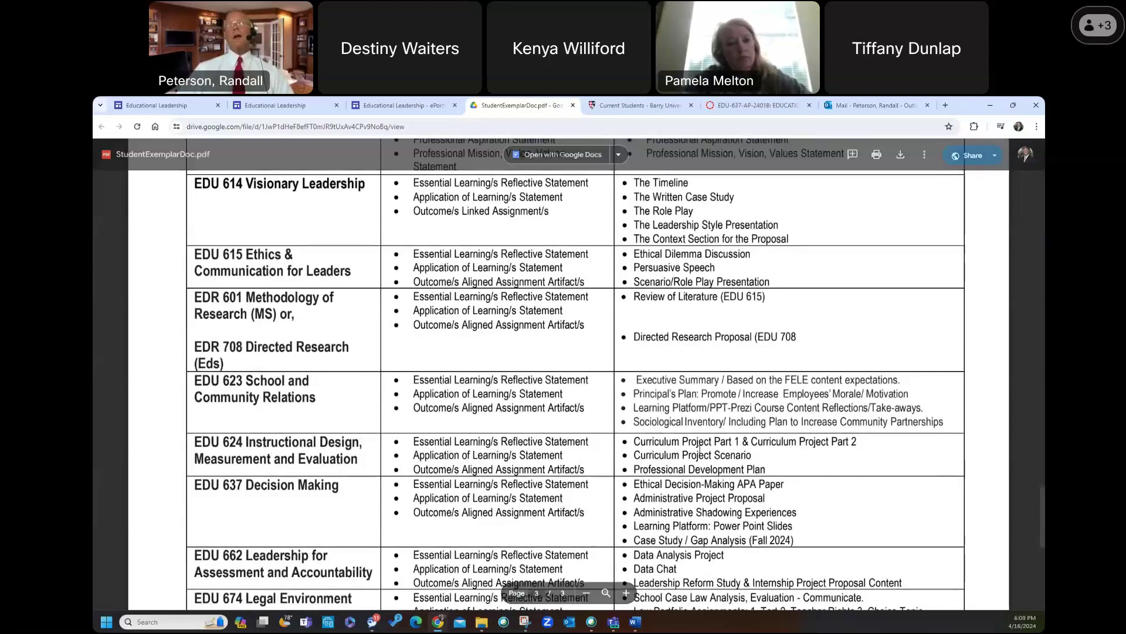
scroll(698, 449, "up", 20)
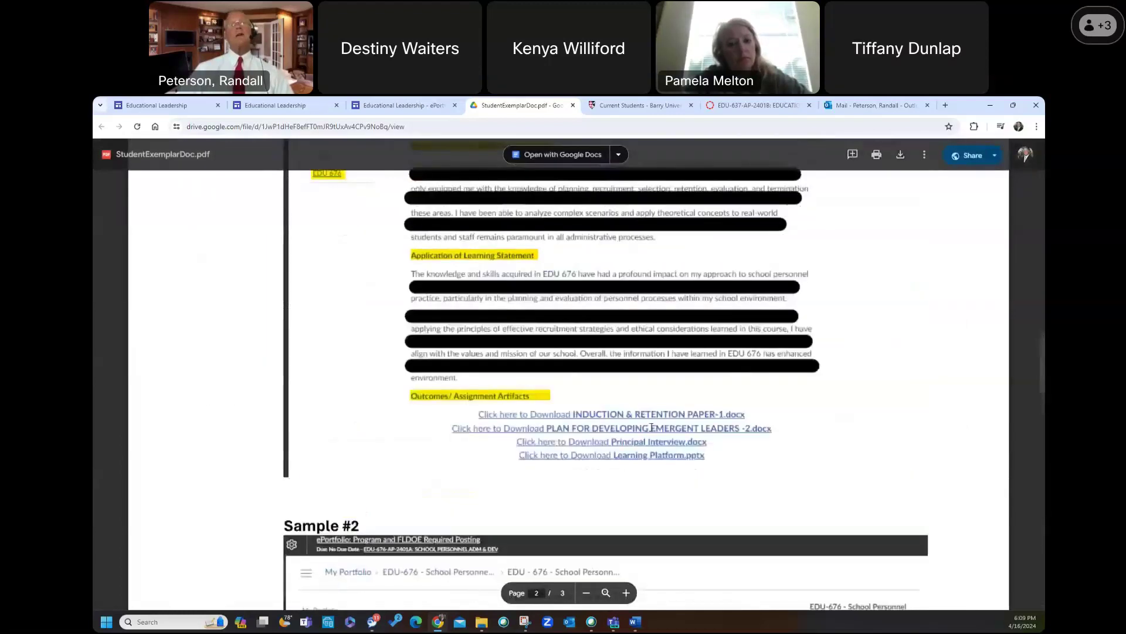
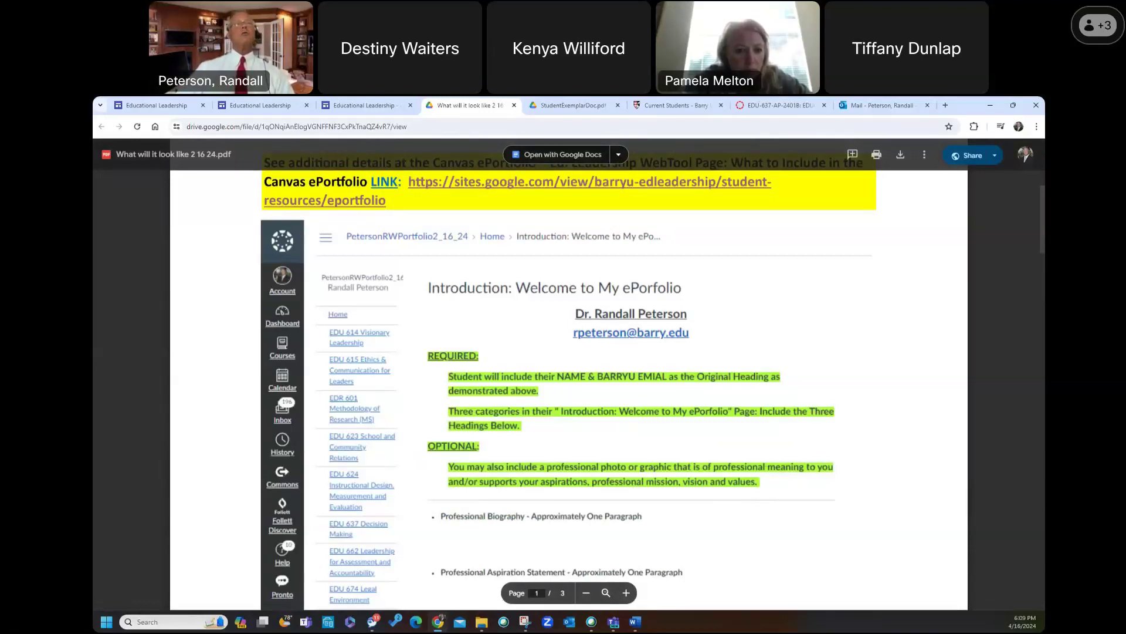
Examine the introduction page in the What will It look like document, including its required heading, categories and course section list
scroll(448, 369, "down", 1)
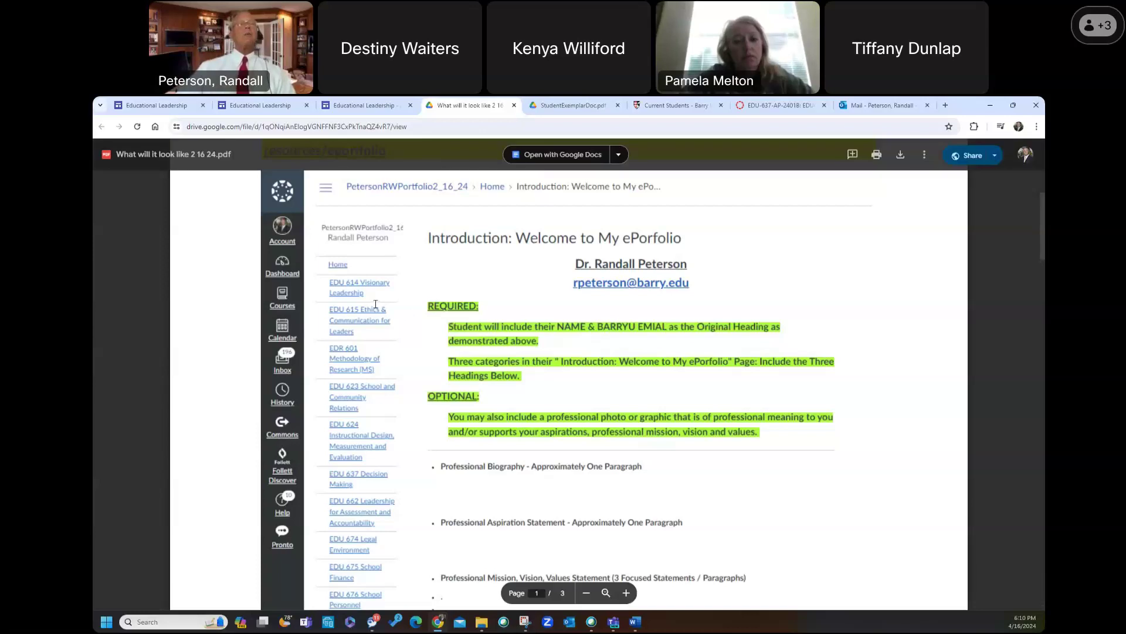
scroll(361, 292, "down", 2)
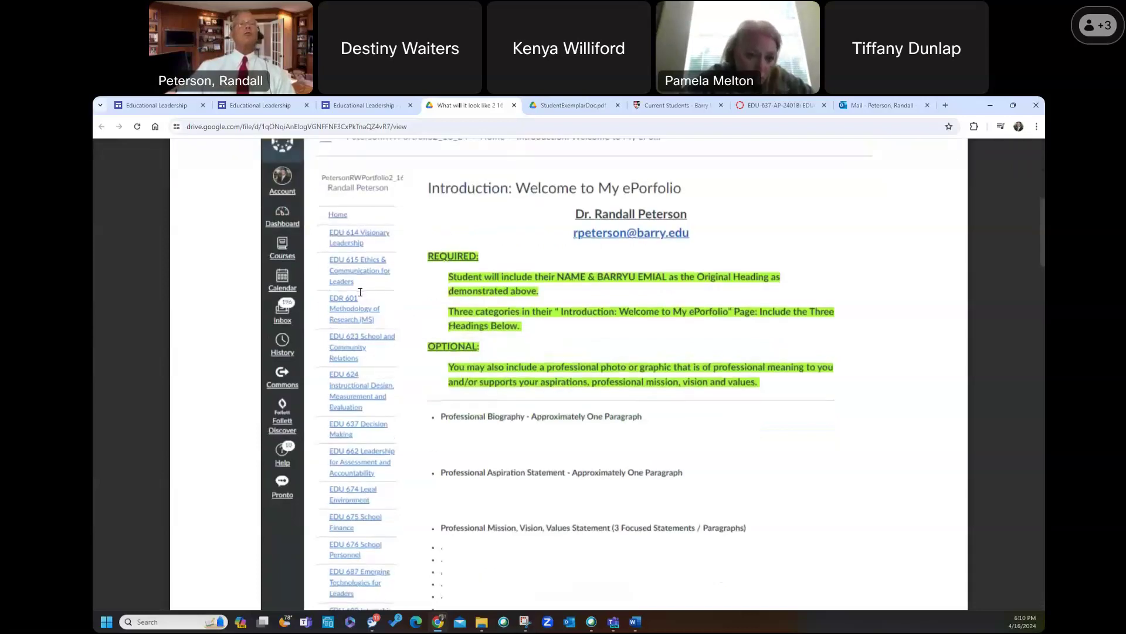
scroll(361, 292, "down", 5)
scroll(363, 450, "up", 2)
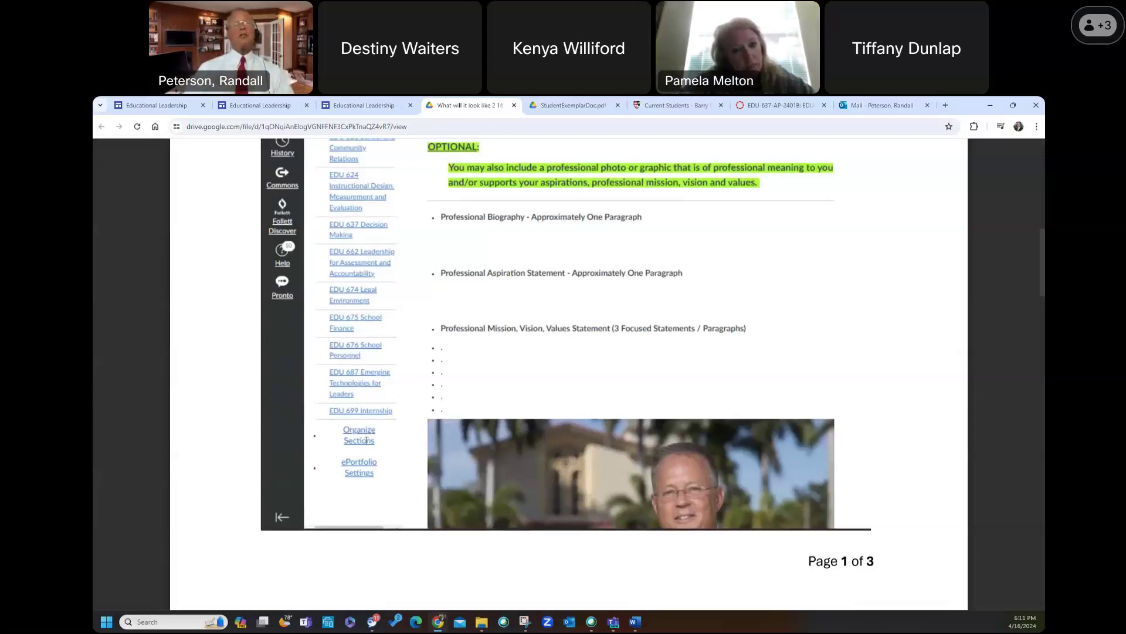
scroll(359, 434, "up", 1)
scroll(358, 434, "up", 5)
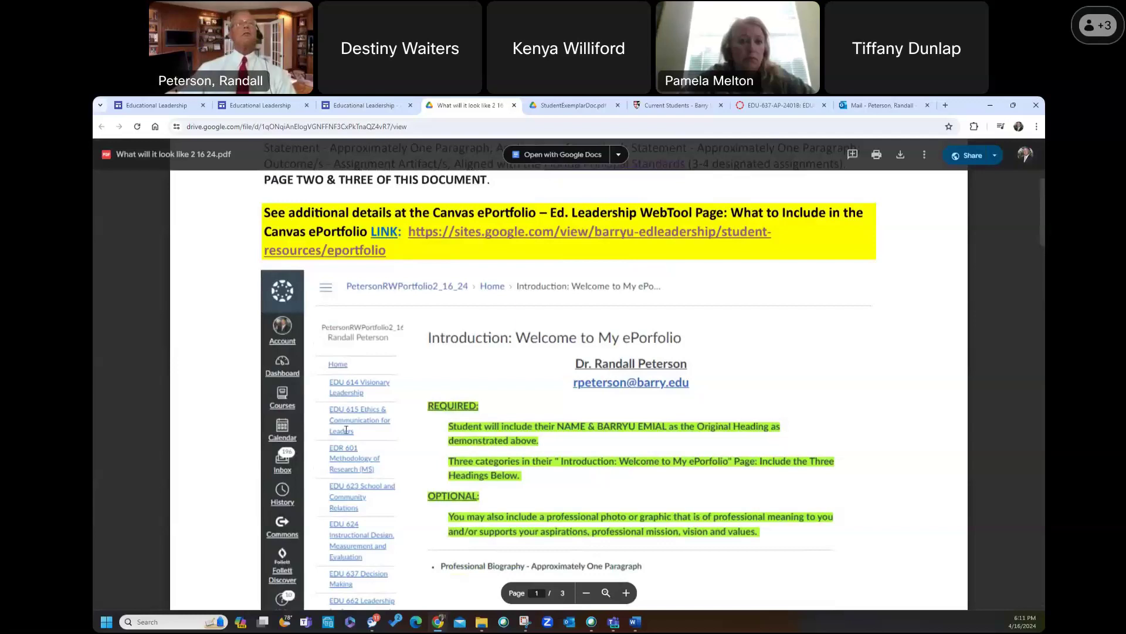
scroll(377, 397, "down", 7)
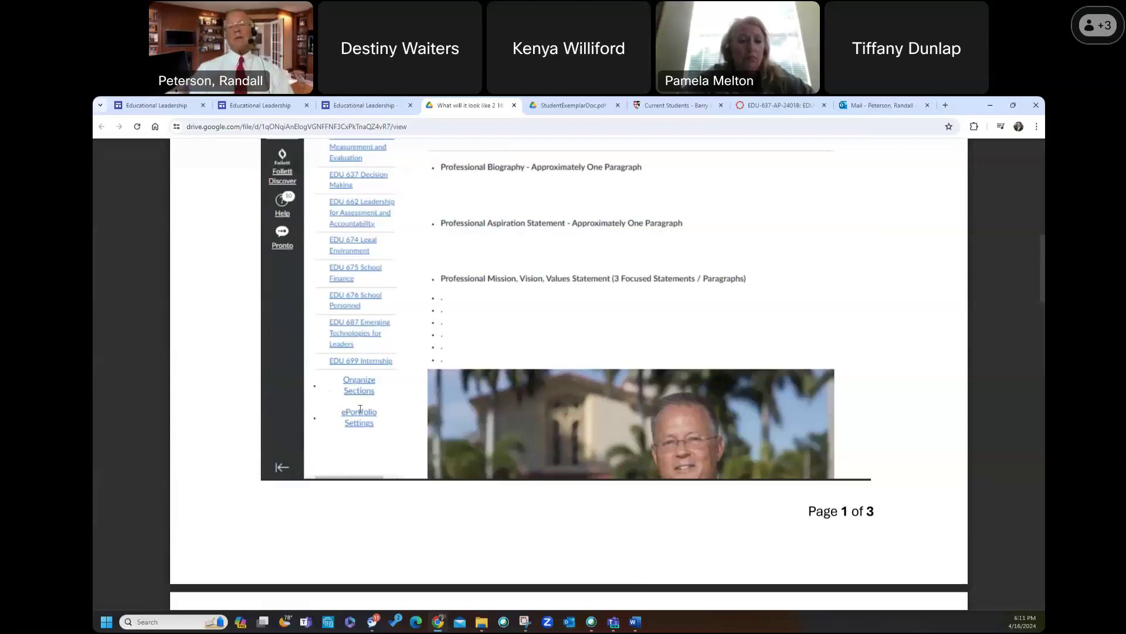
scroll(403, 425, "up", 9)
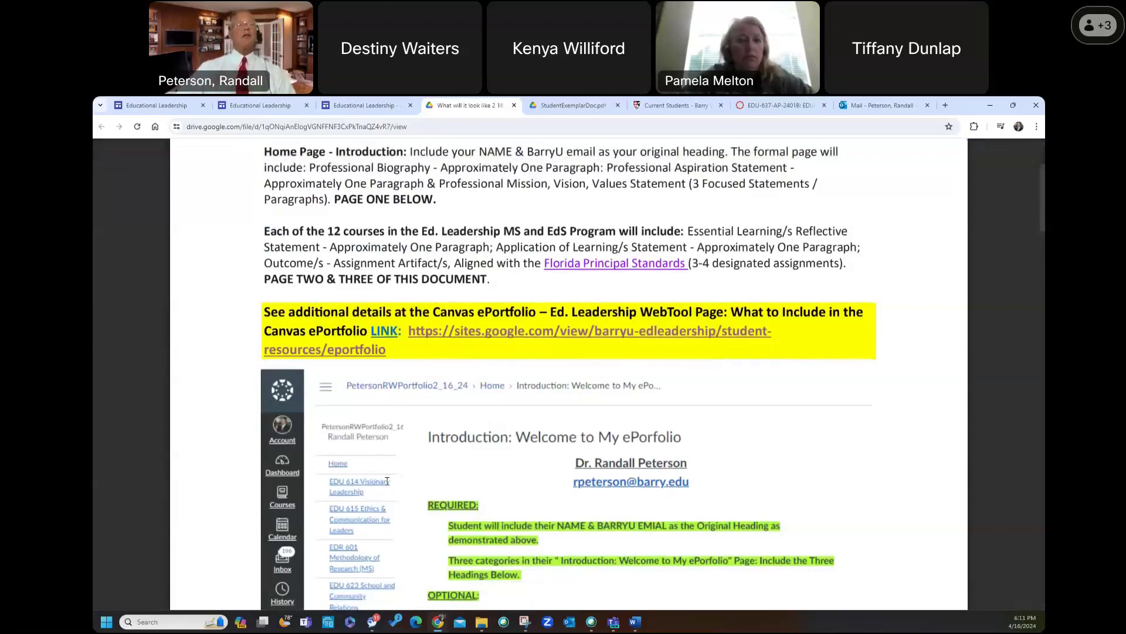
Examine the rest of the What will it look like document, including introduction categories, the EDU 637 sample page and the course assignment table
scroll(374, 476, "down", 5)
scroll(357, 423, "down", 1)
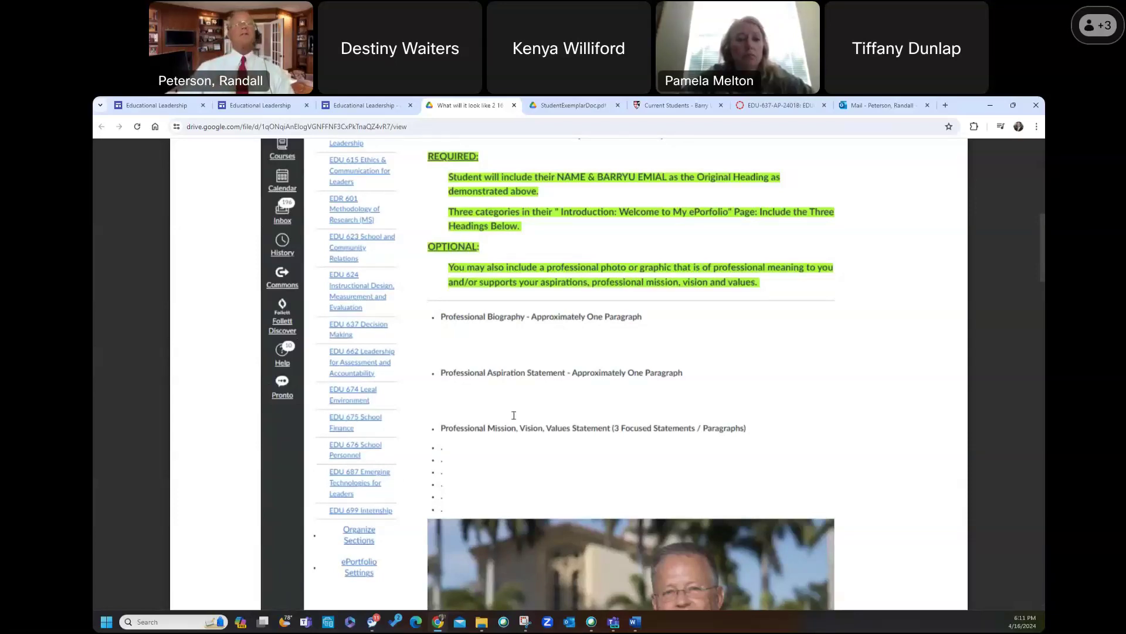
scroll(496, 405, "down", 2)
scroll(495, 405, "down", 12)
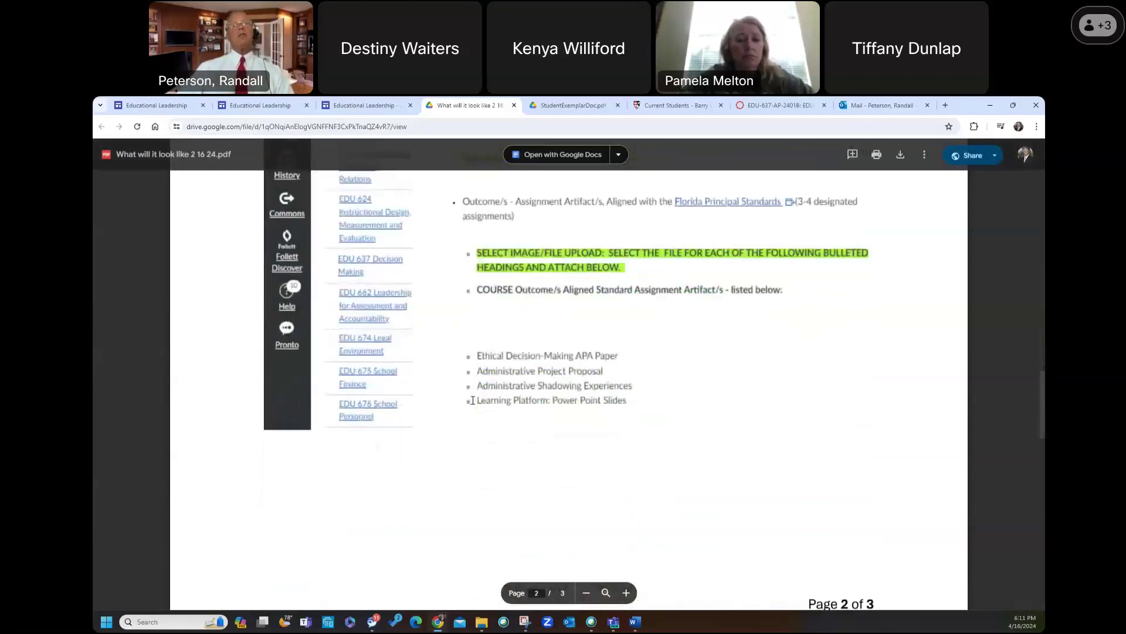
scroll(473, 399, "down", 15)
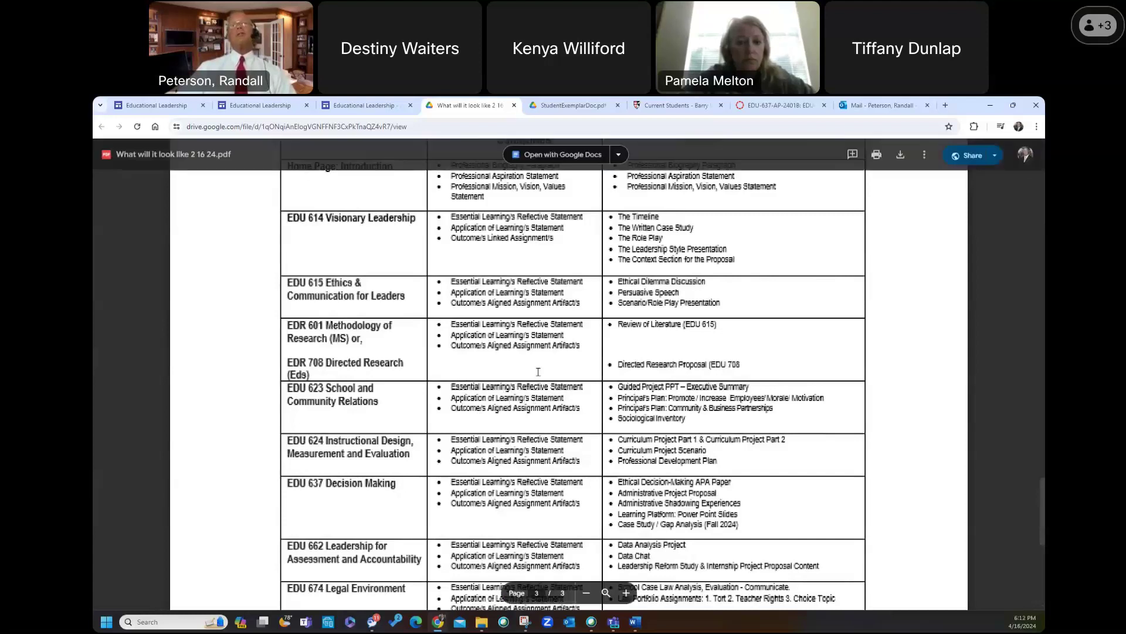
scroll(548, 376, "up", 10)
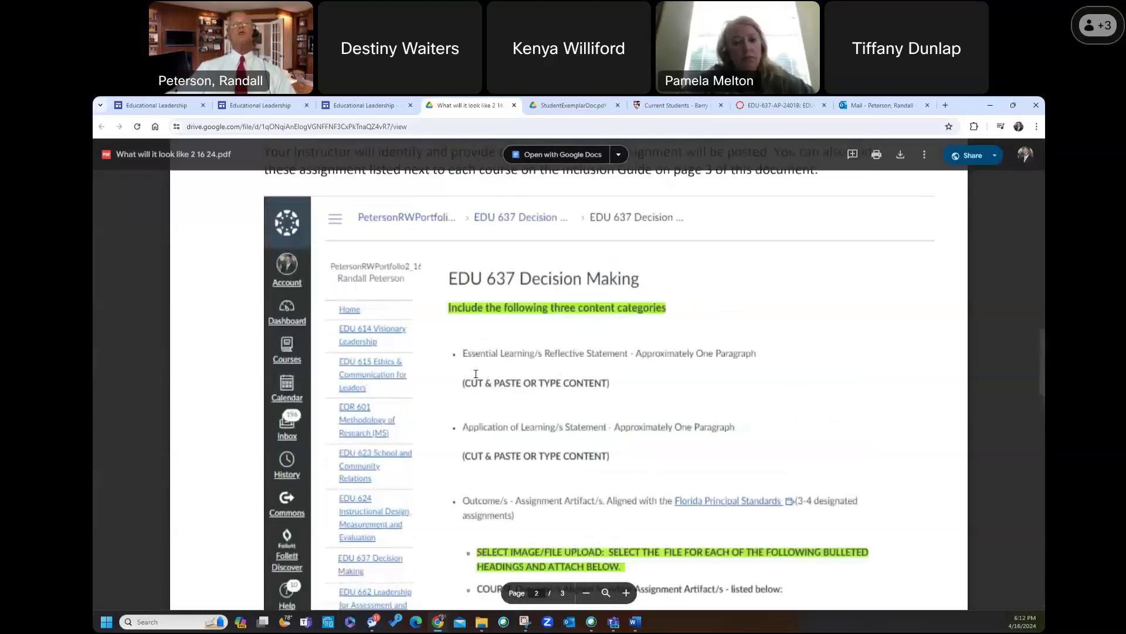
scroll(479, 371, "up", 1)
scroll(479, 370, "up", 15)
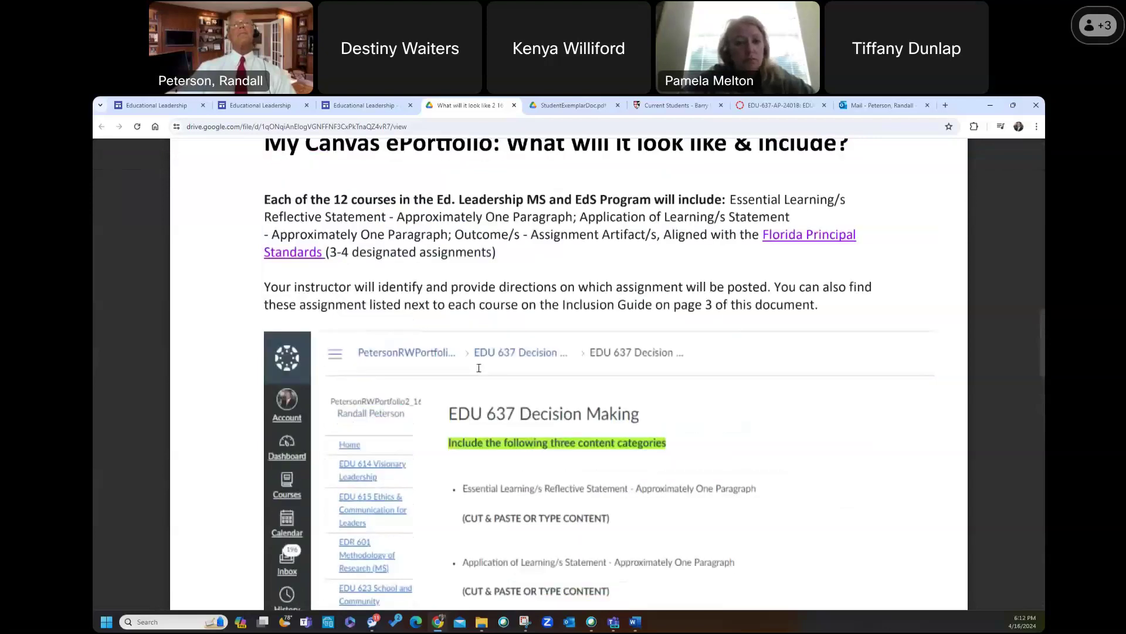
Return to the Canvas ePortfolio requirement page and review its WHAT, WHY and HOW sections up to the introduction
left_click(364, 105)
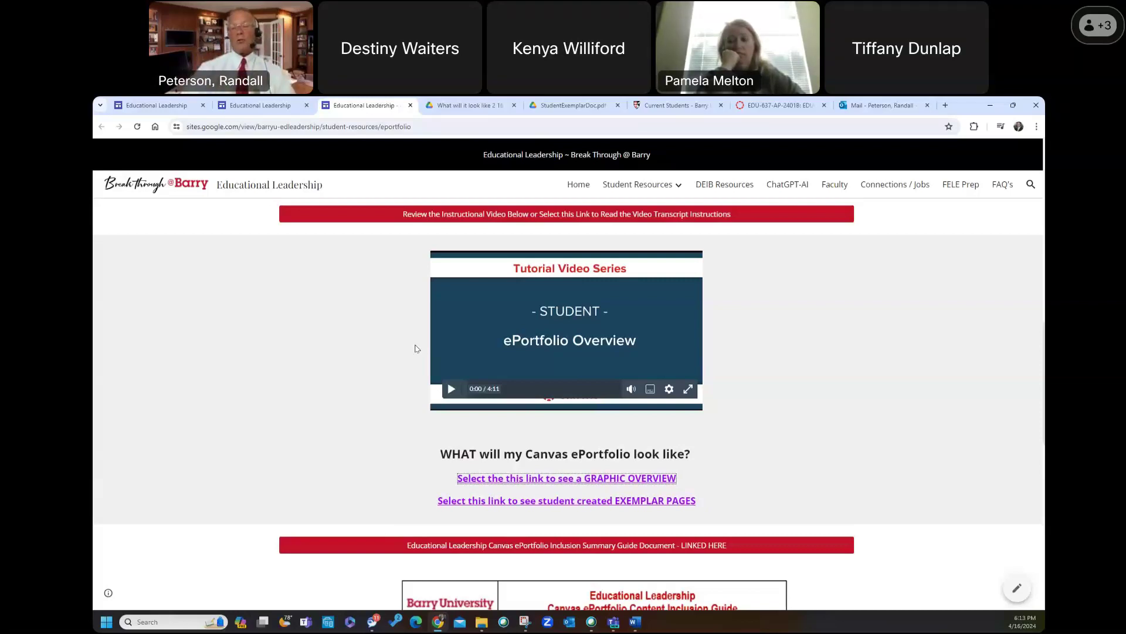
scroll(385, 297, "up", 10)
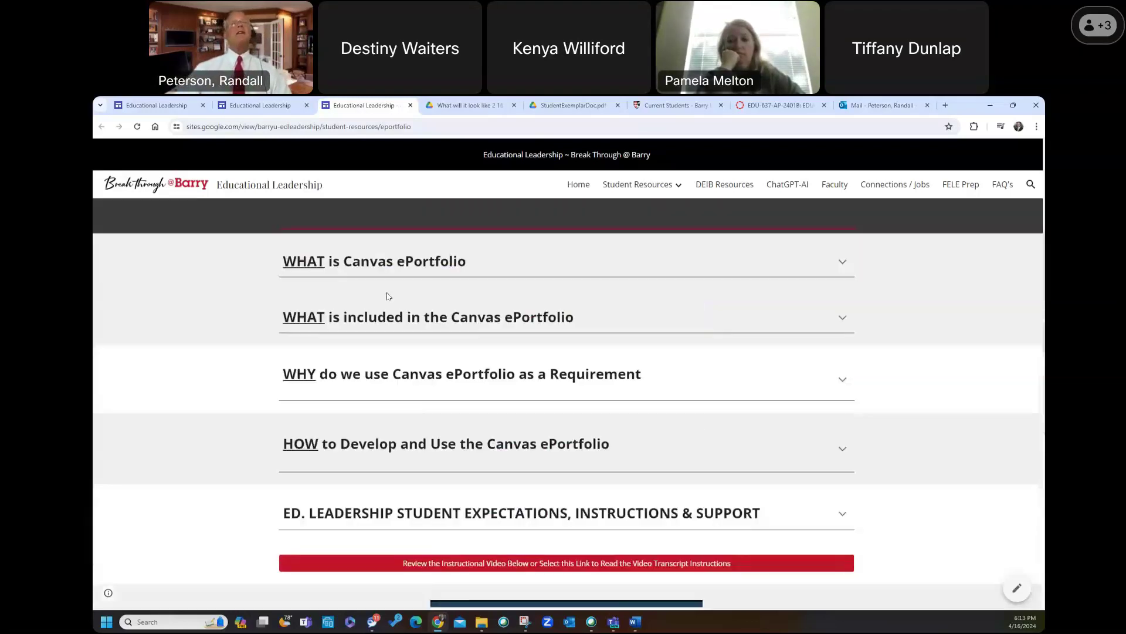
scroll(506, 233, "up", 1)
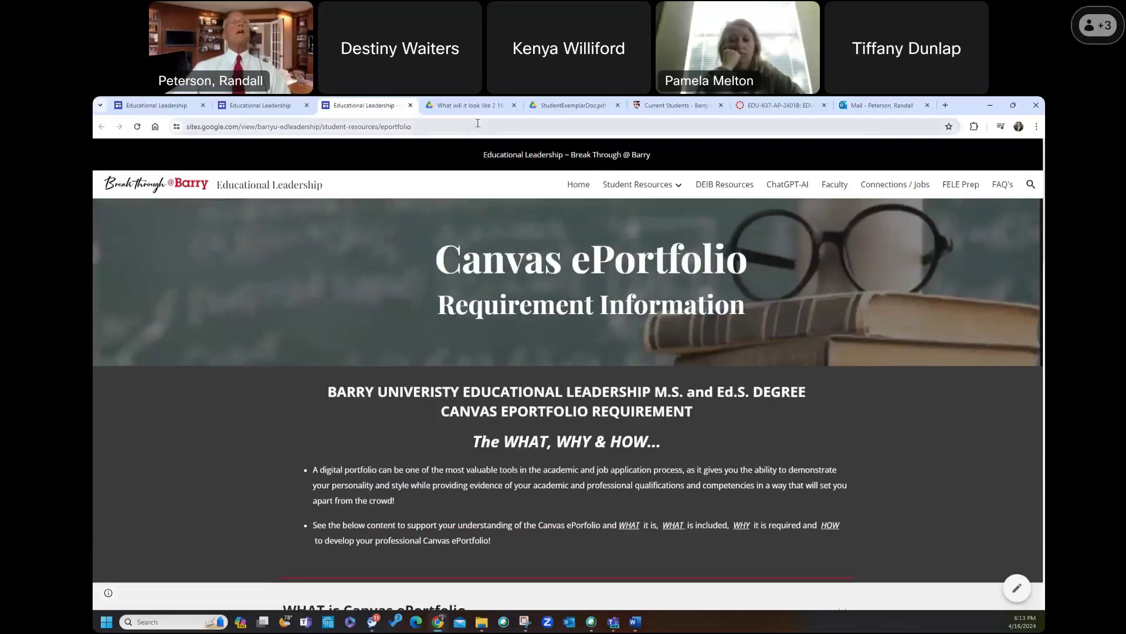
Switch to the EDU-637 Education Decision Making course in Canvas and open the account's ePortfolios list
left_click(694, 108)
left_click(776, 105)
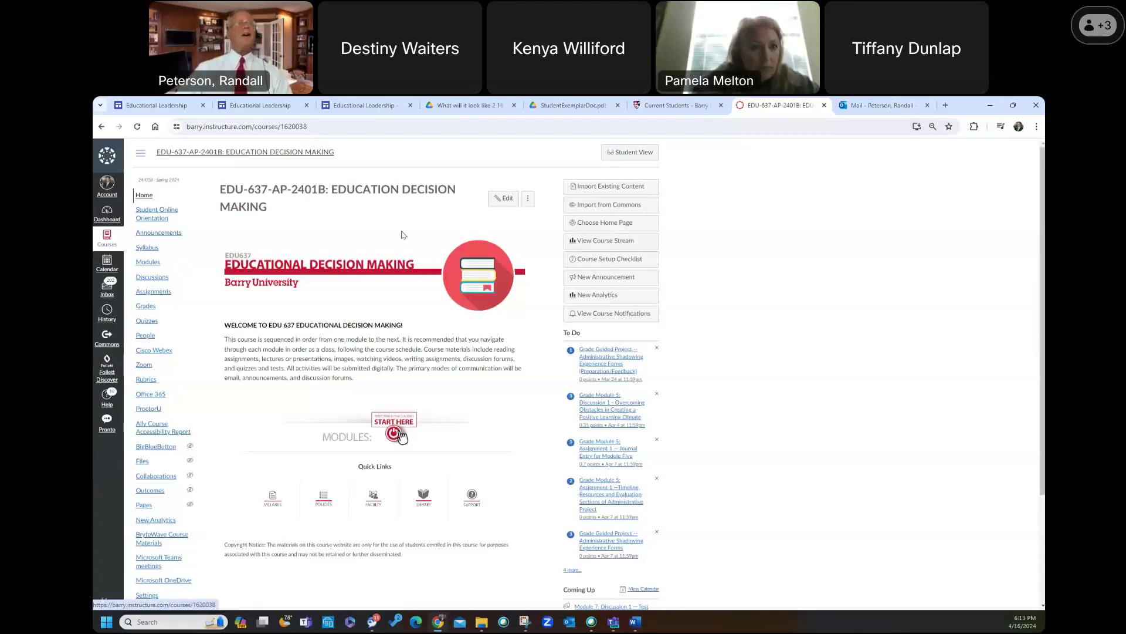
left_click(107, 187)
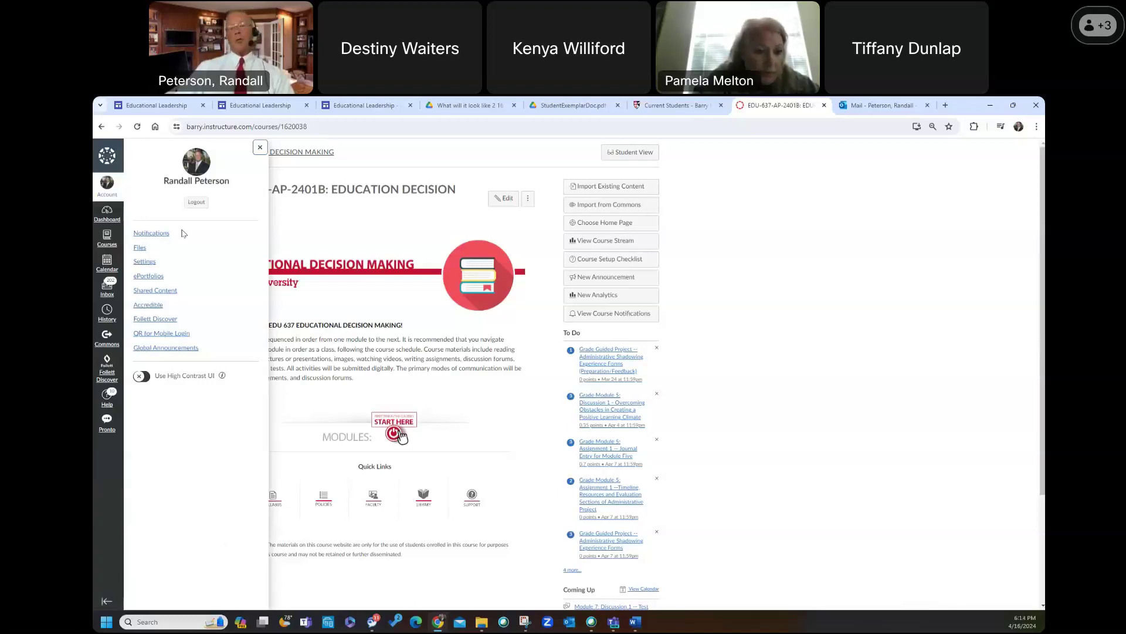
left_click(150, 277)
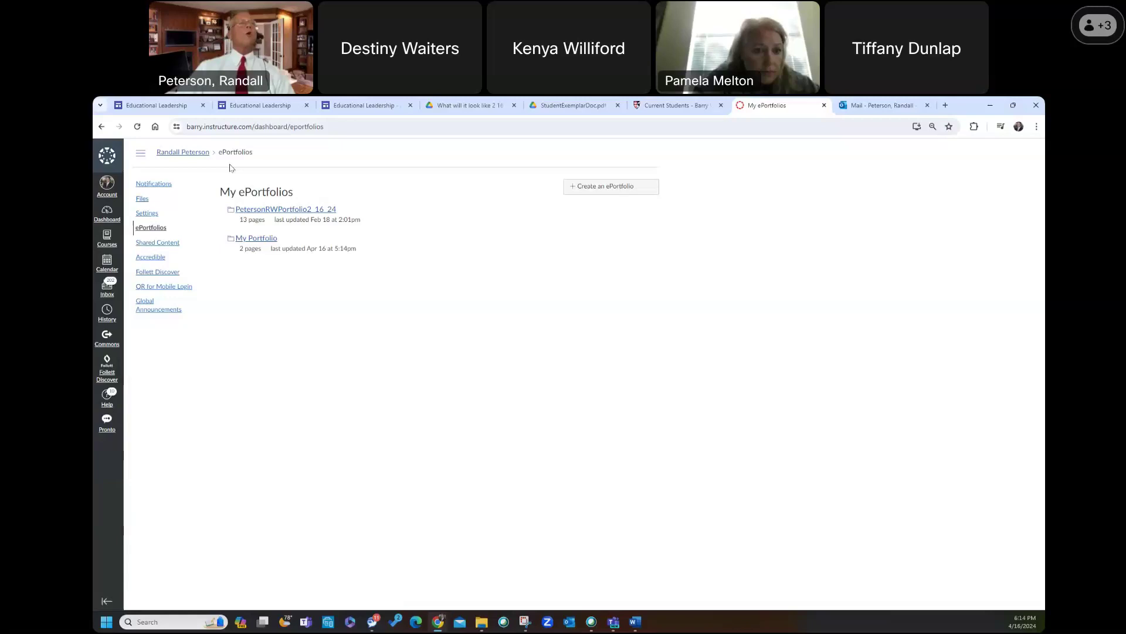
left_click(157, 230)
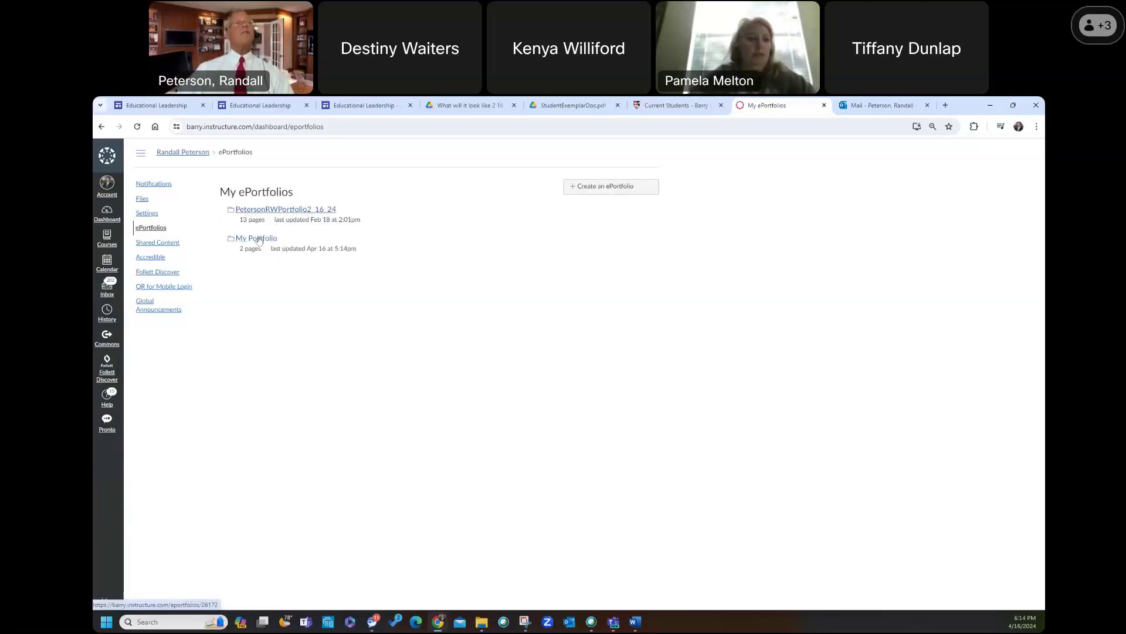
Create a private ePortfolio with the default name My Portfolio and open its Home page
left_click(601, 191)
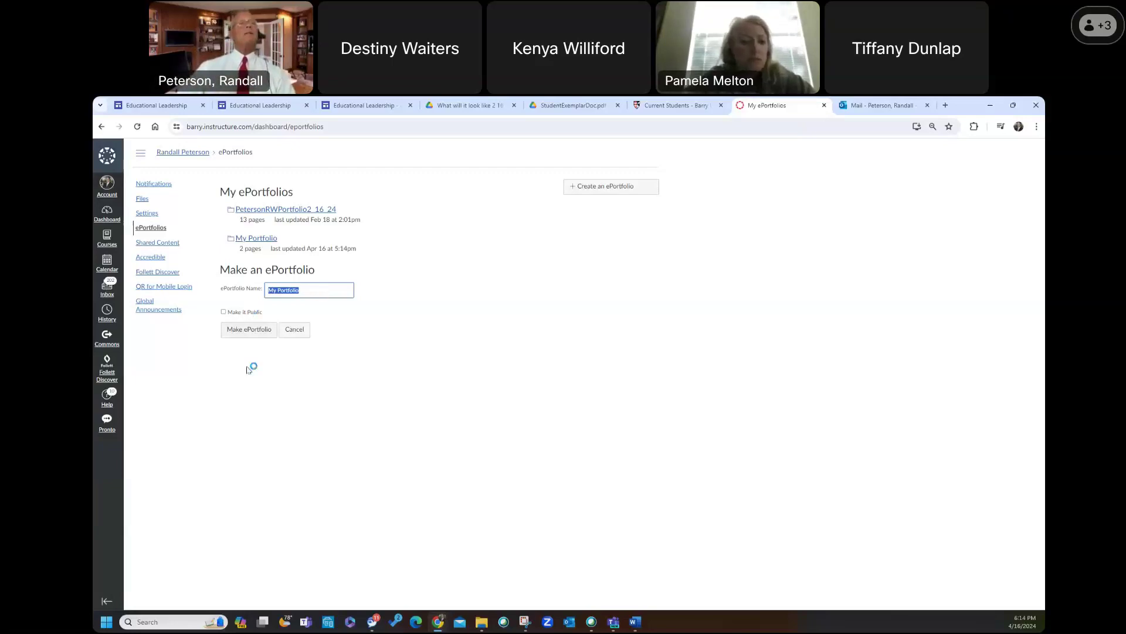
left_click(252, 333)
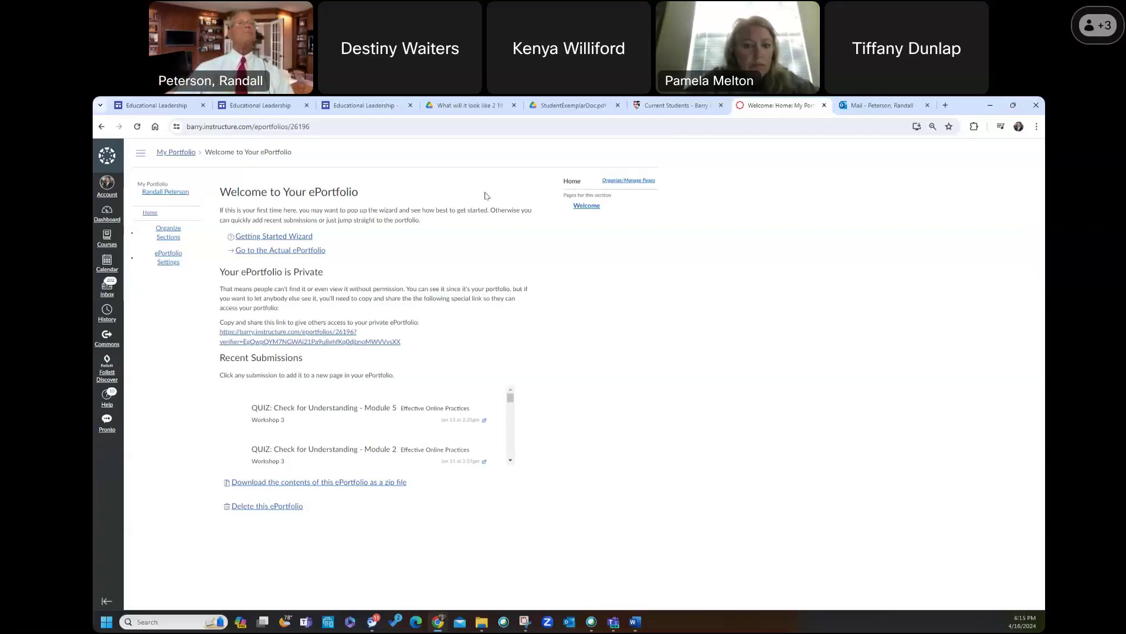
left_click(149, 213)
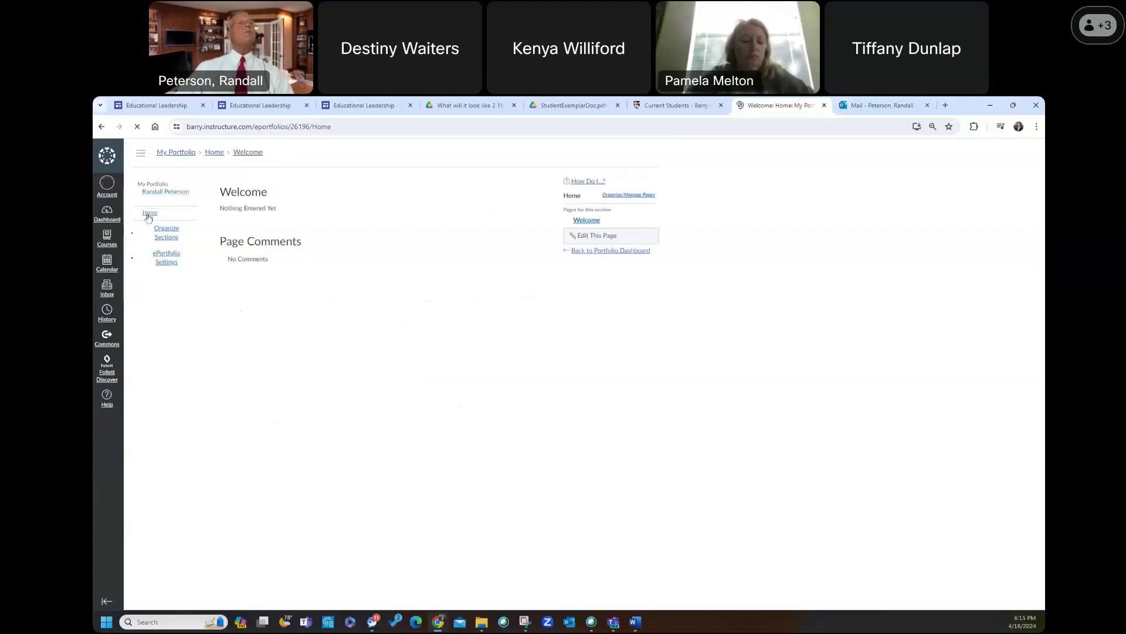
Open the instructor's 2_16_24 portfolio from the ePortfolios list and examine its introduction page's required heading, categories and optional photo
left_click(106, 188)
left_click(147, 276)
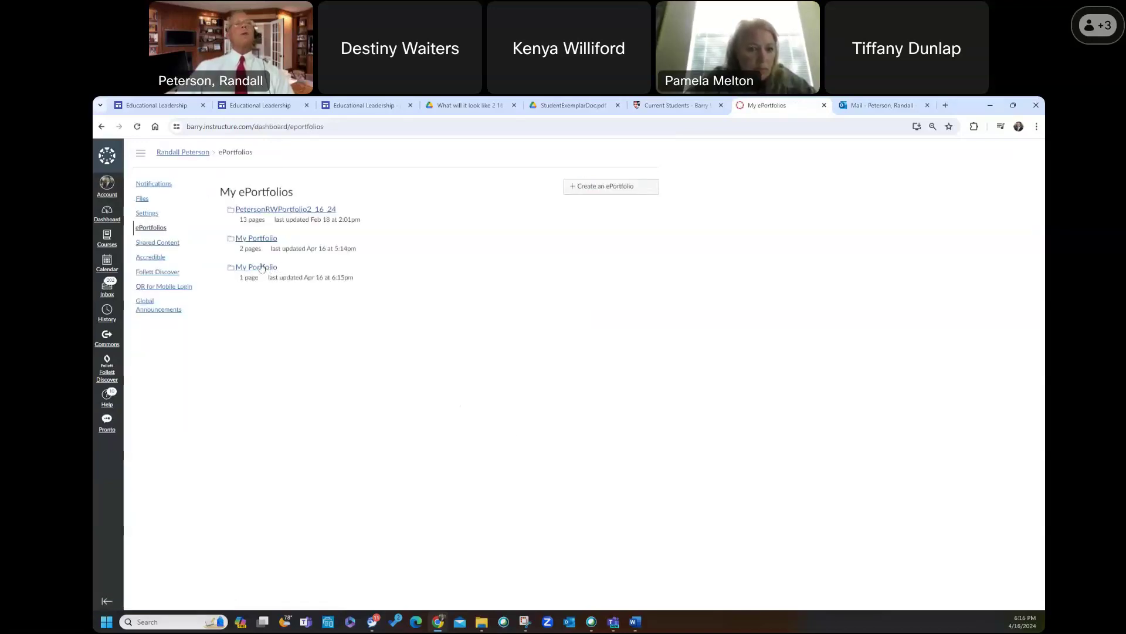
left_click(278, 210)
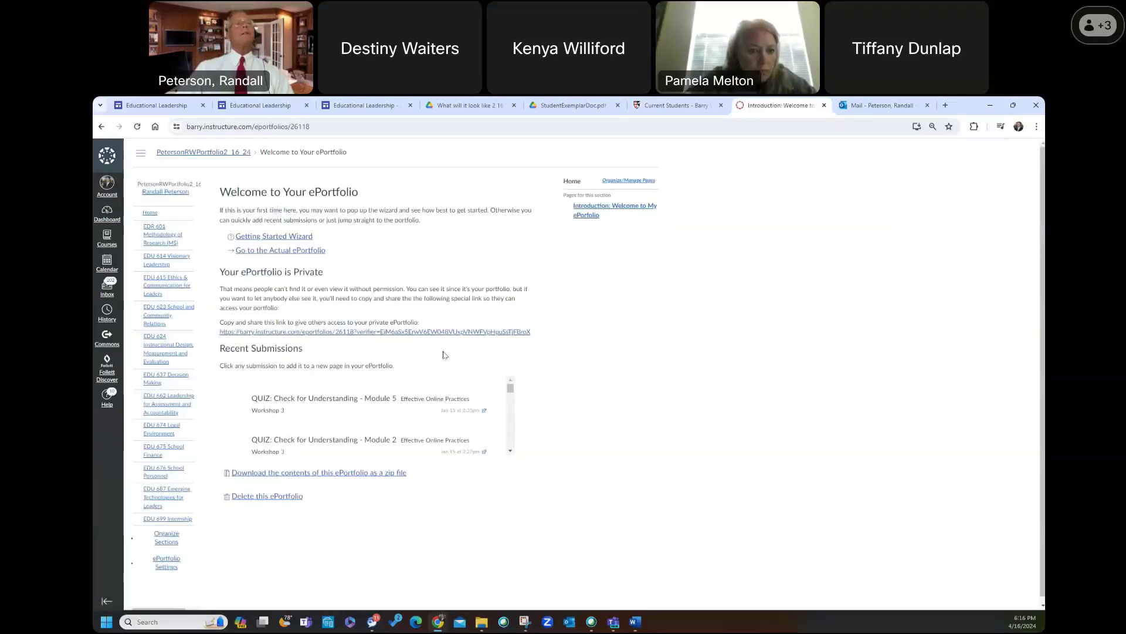
left_click(156, 214)
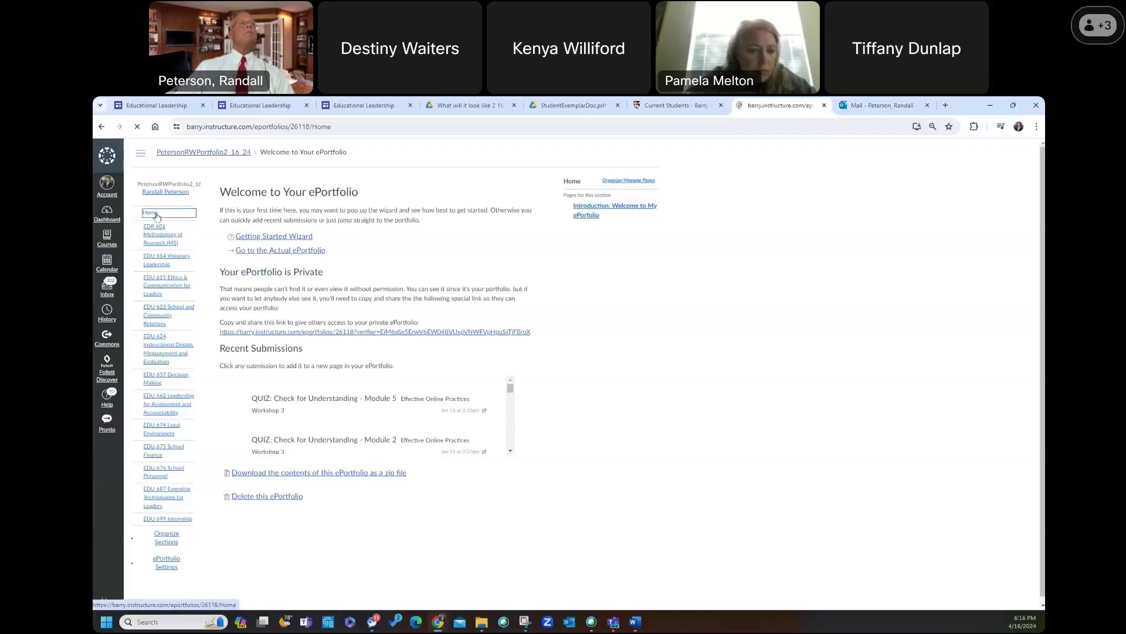
scroll(539, 369, "down", 3)
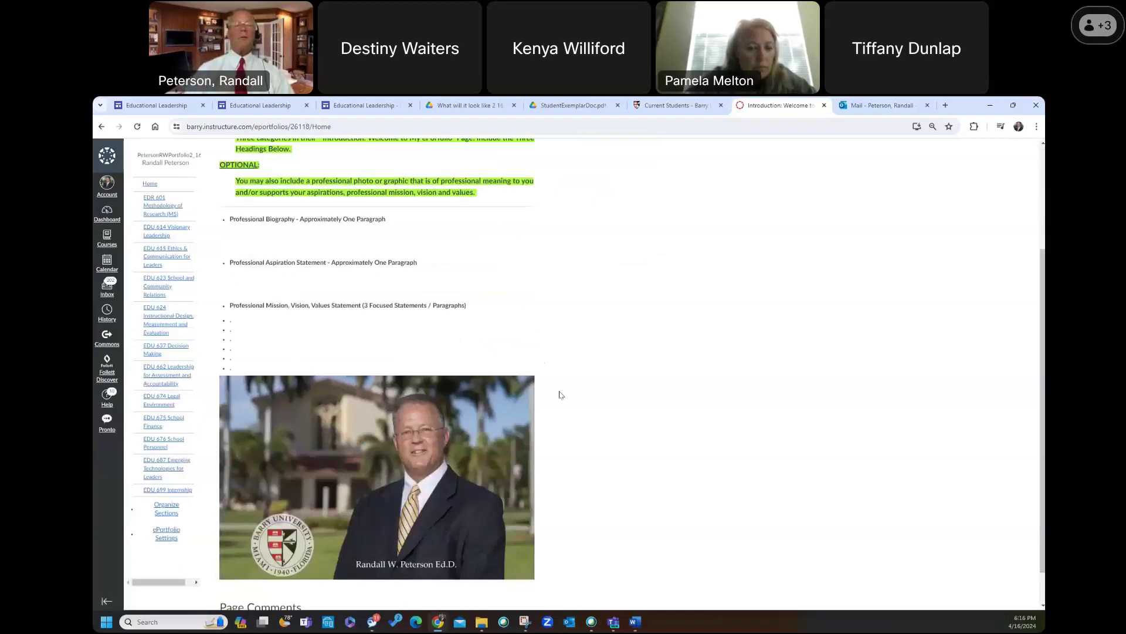
scroll(568, 277, "up", 3)
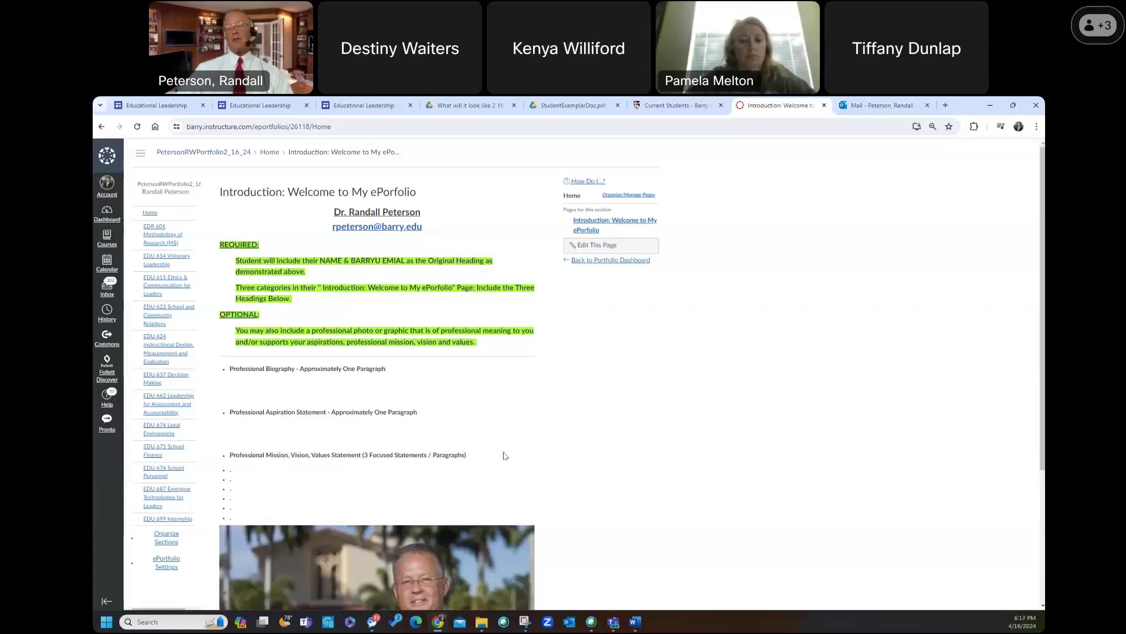
left_click(154, 215)
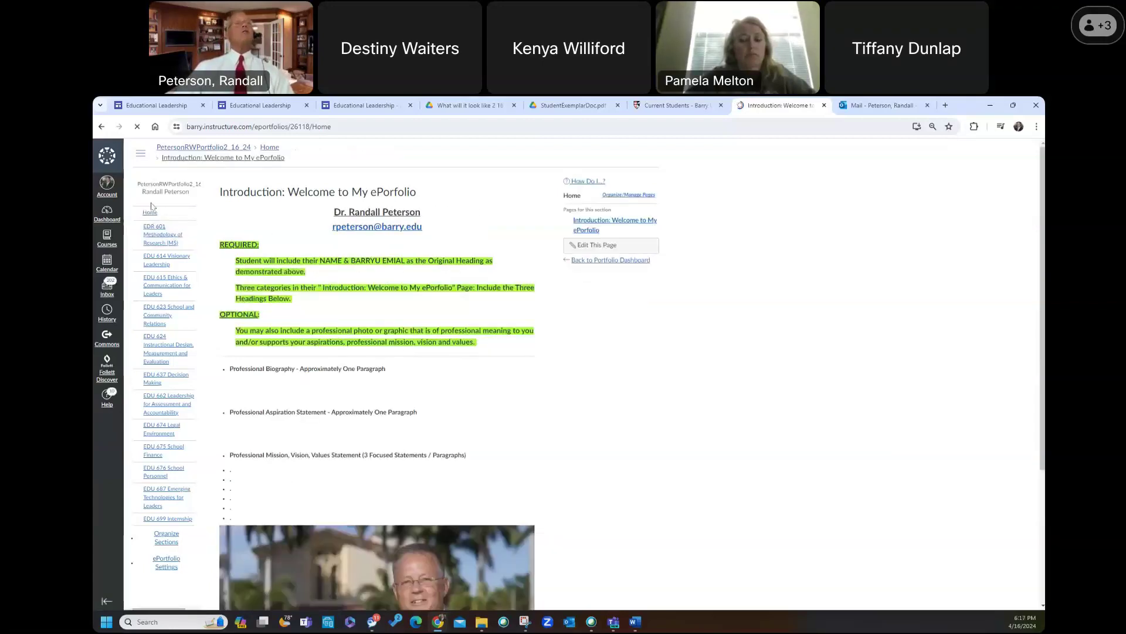
Open the two-page My Portfolio and review its Getting Started Wizard, Home page and EDU 676 Personnel page
left_click(108, 187)
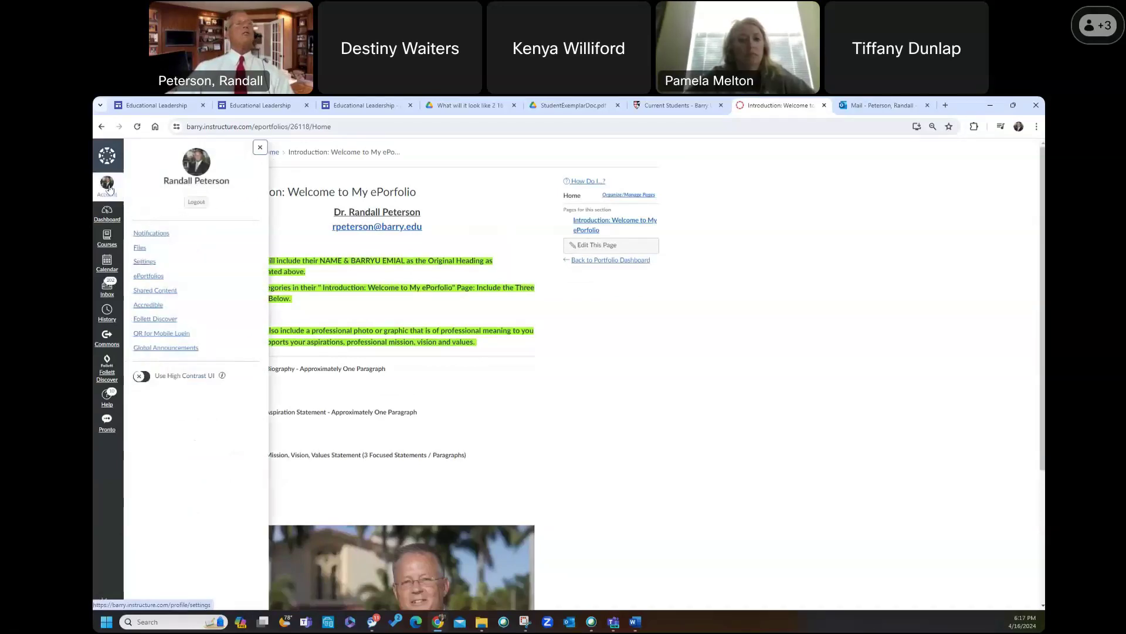
left_click(149, 277)
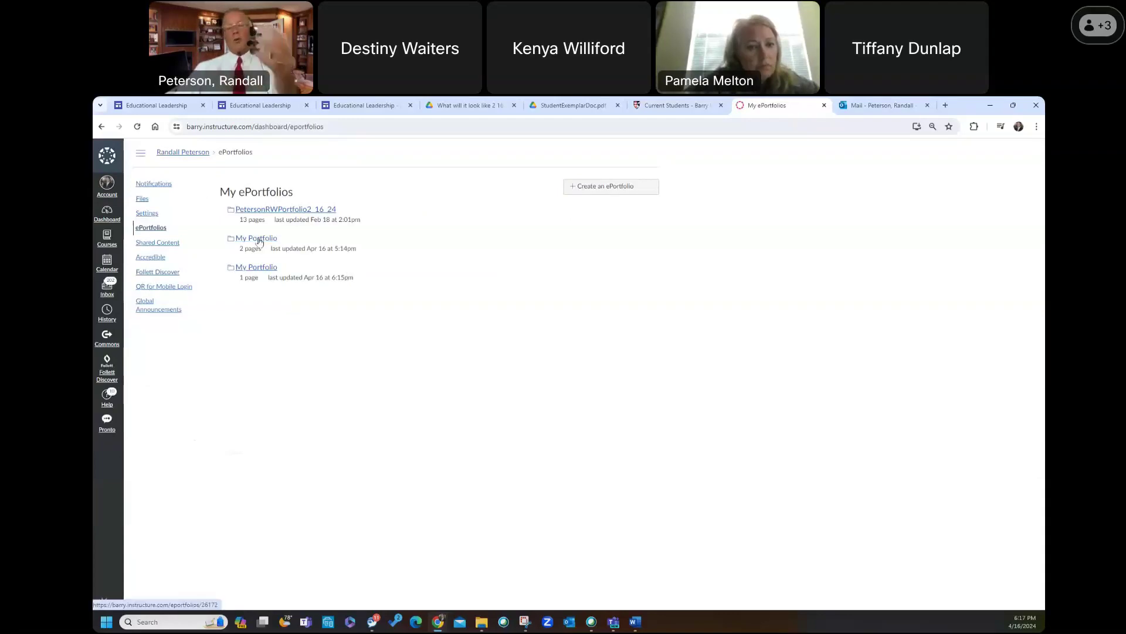
left_click(261, 242)
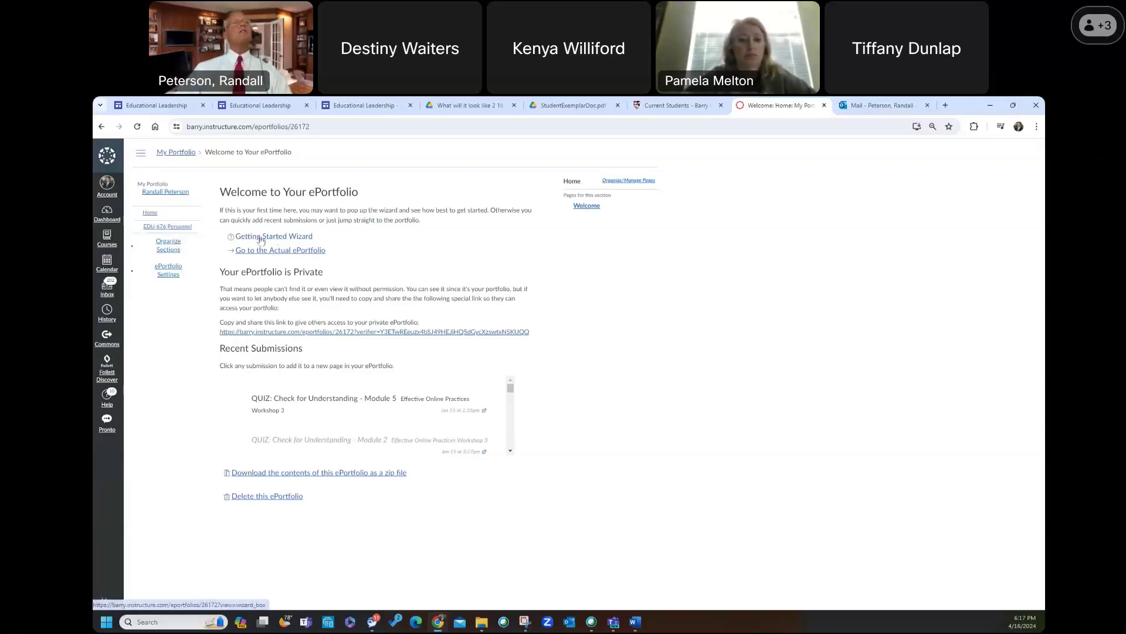
left_click(296, 237)
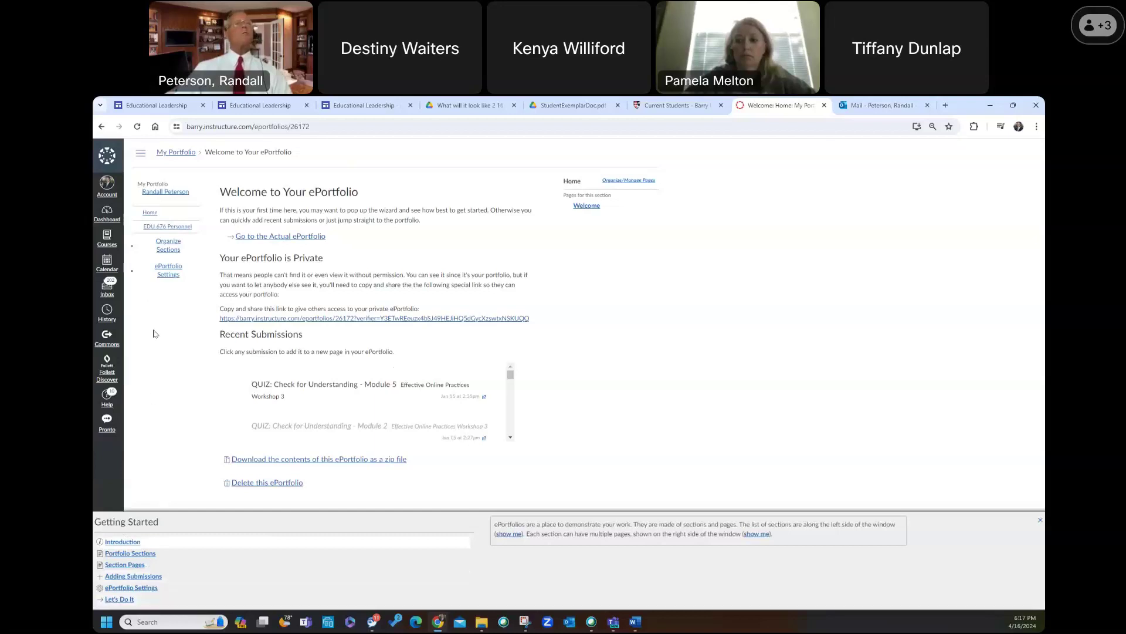
left_click(151, 213)
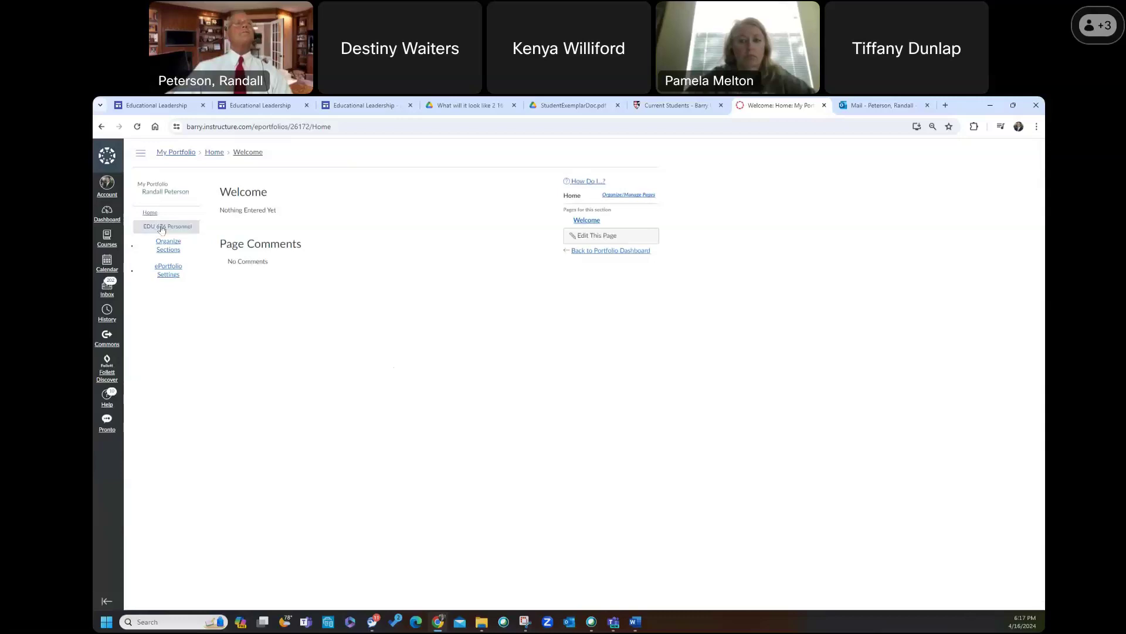
left_click(162, 228)
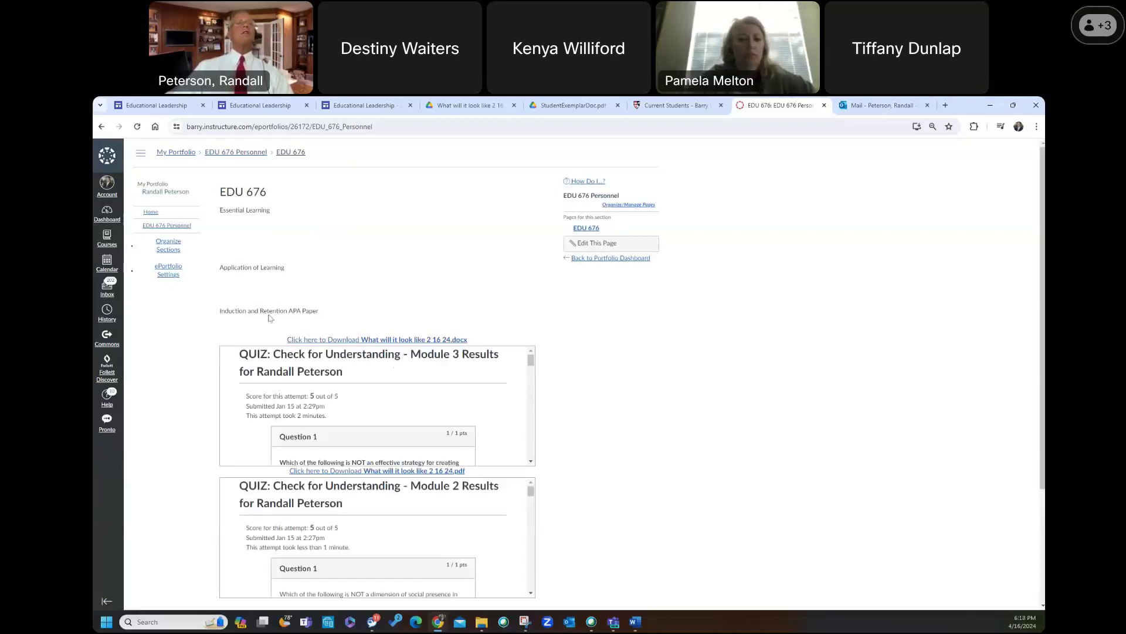
Add an EDU 675 School Finance section to the portfolio, plus another section with the default name Section Name
left_click(174, 252)
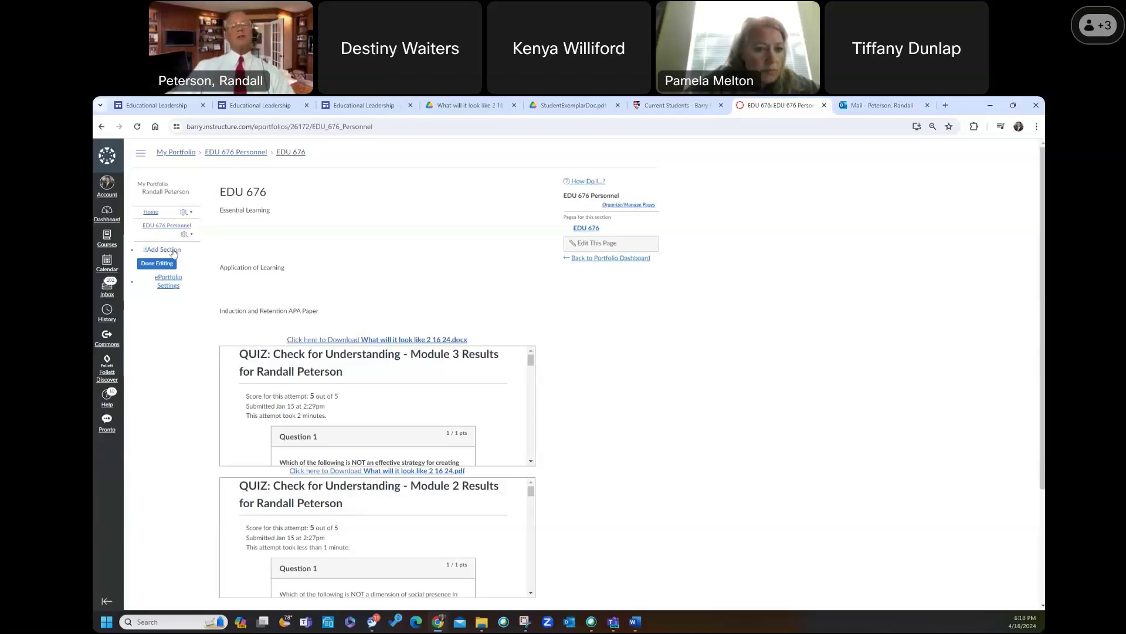
left_click(172, 249)
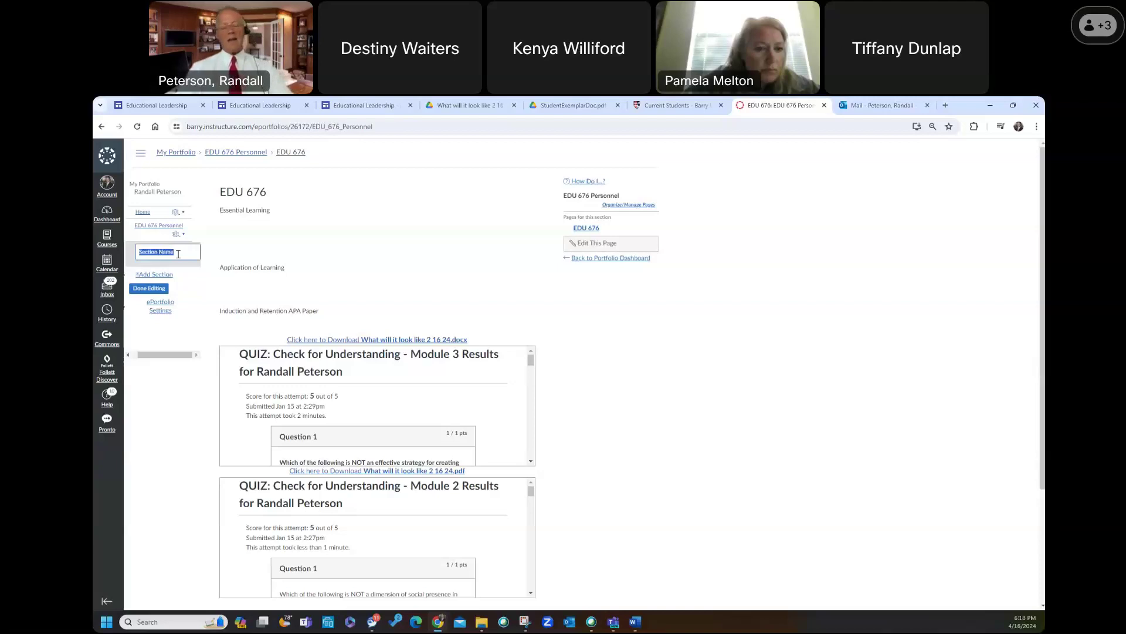
type("EDU")
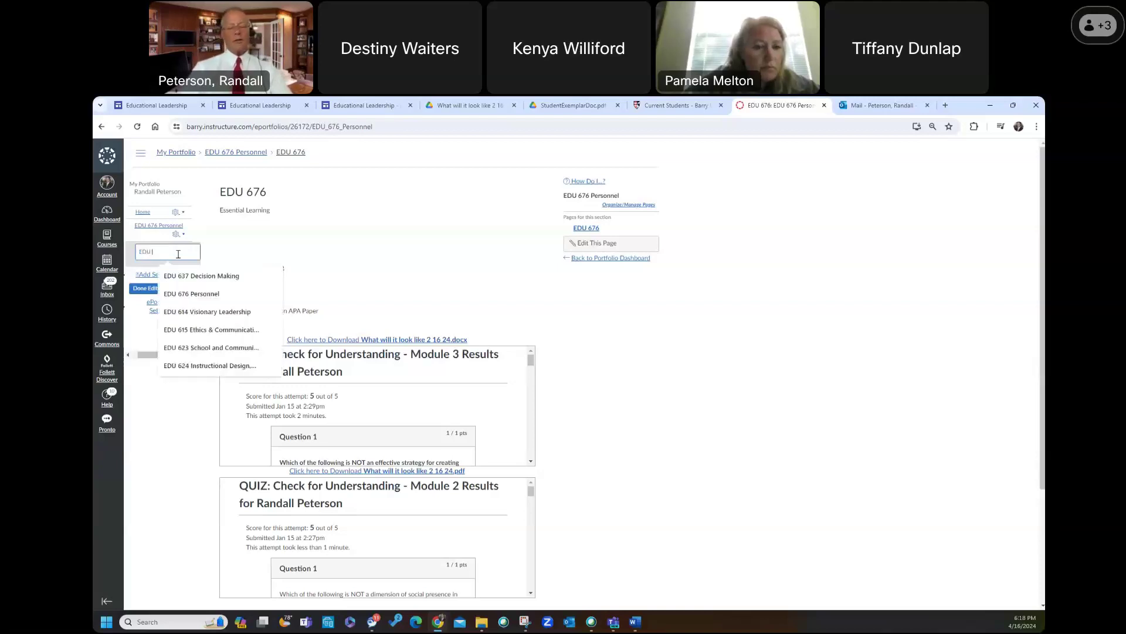
type(" 675")
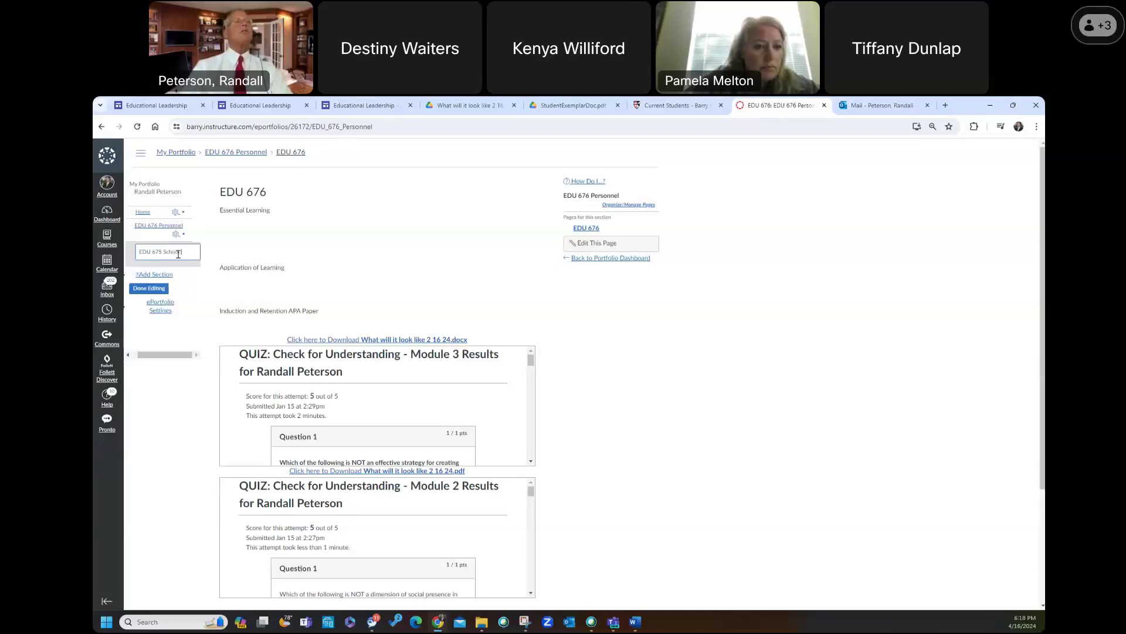
type(" School Finance")
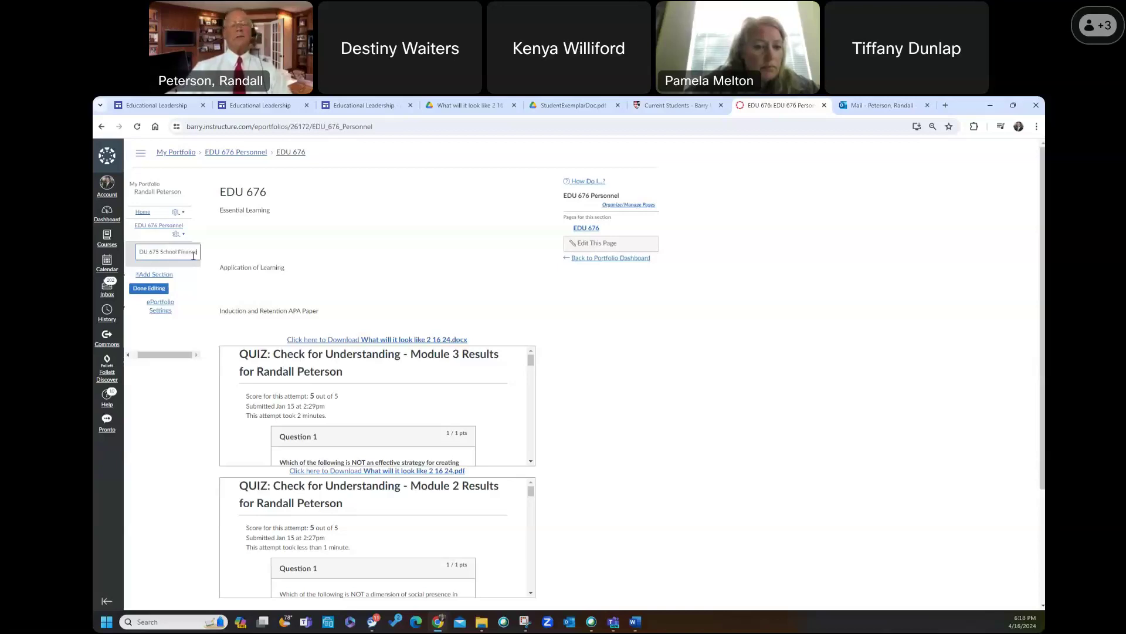
left_click(168, 276)
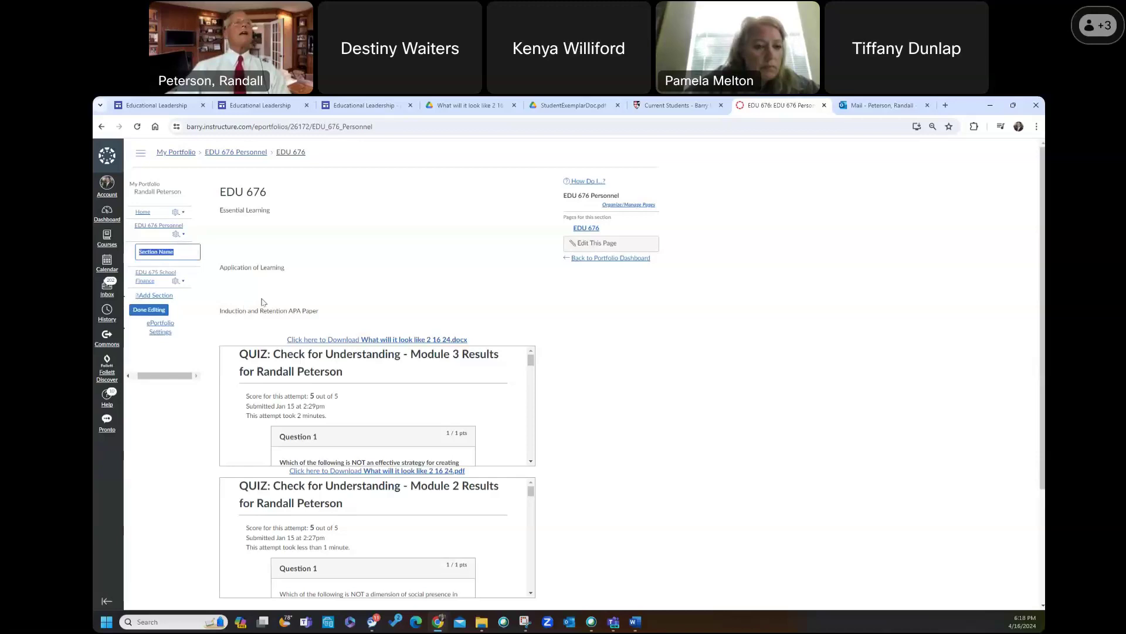
left_click(215, 381)
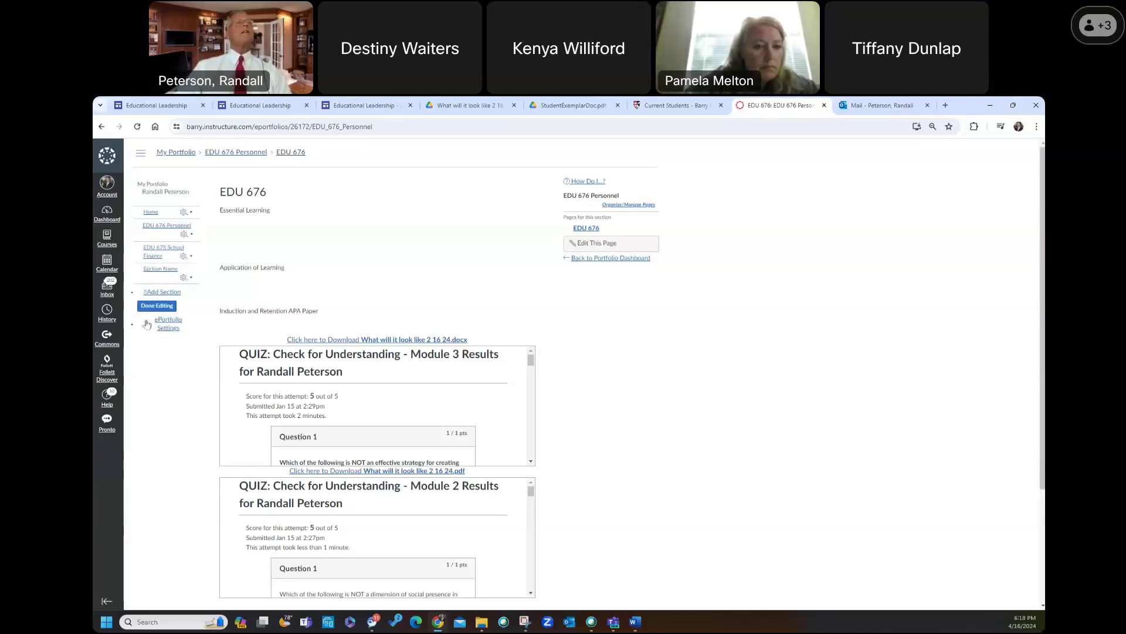
Copy the three content headings from the EDU 676 page, finish section editing and open the EDU 675 School Finance page
left_click_drag(219, 210, 350, 315)
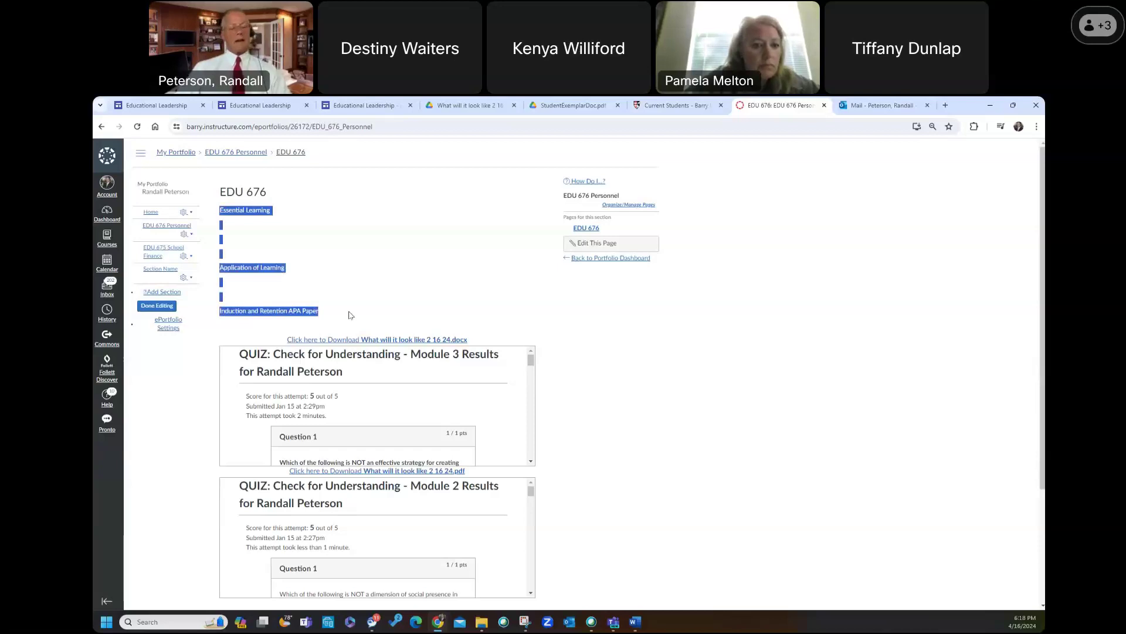
left_click(161, 247)
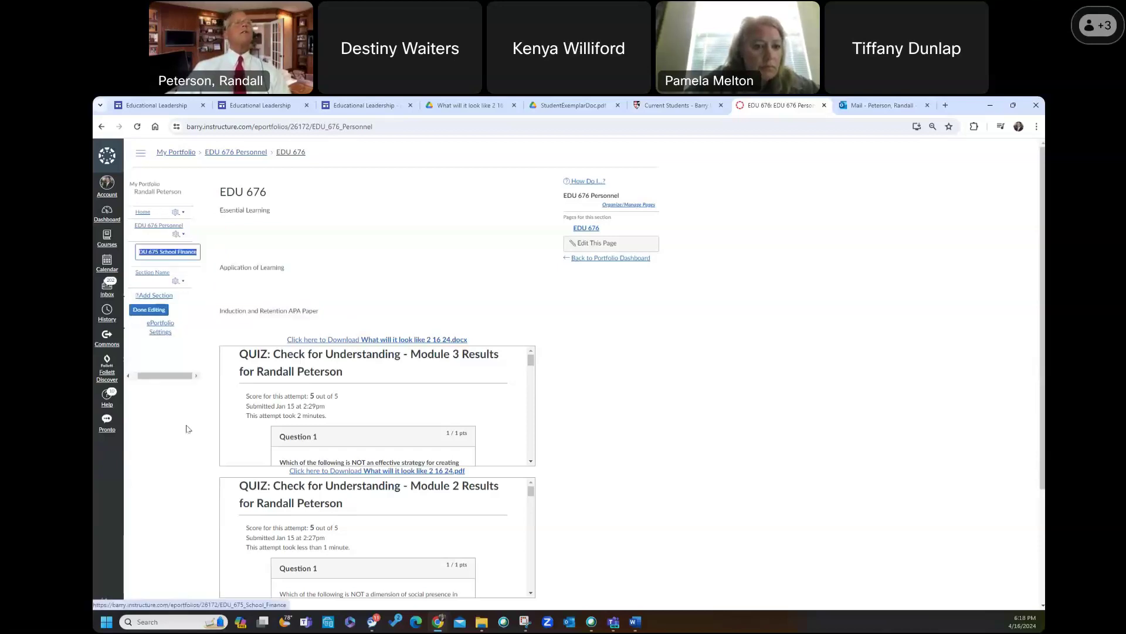
left_click(157, 306)
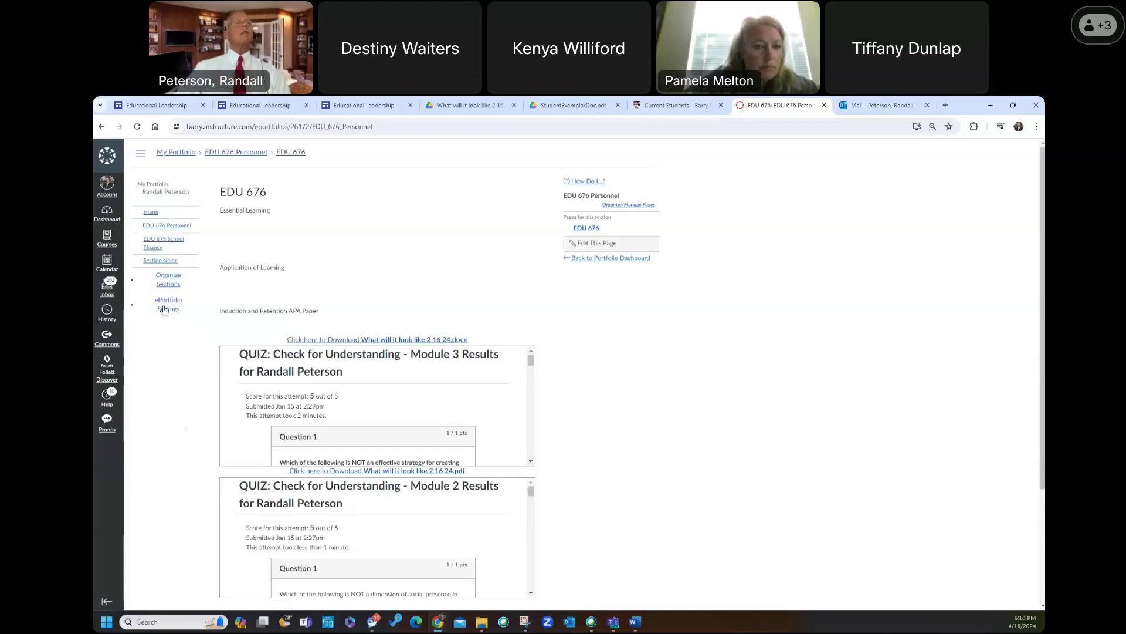
left_click(170, 240)
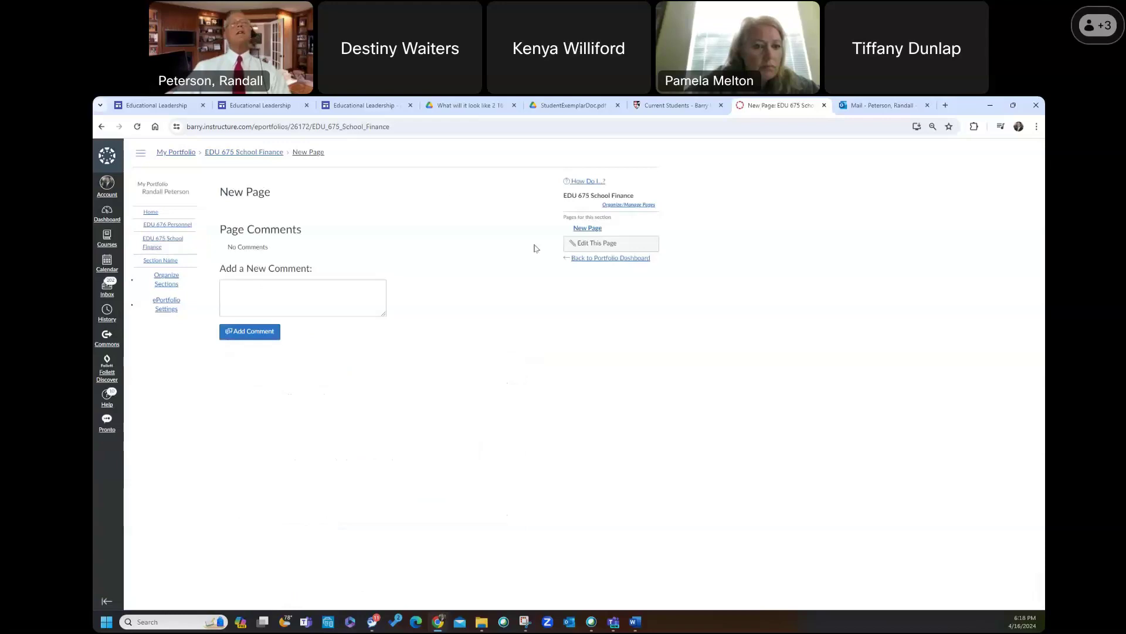
left_click(605, 244)
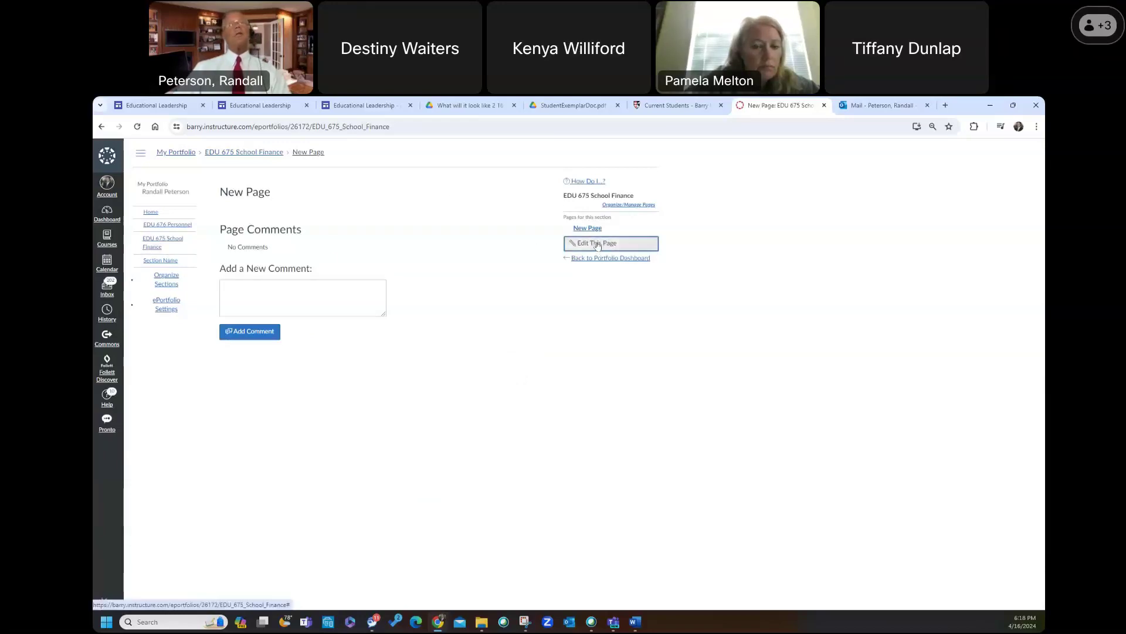
left_click(597, 244)
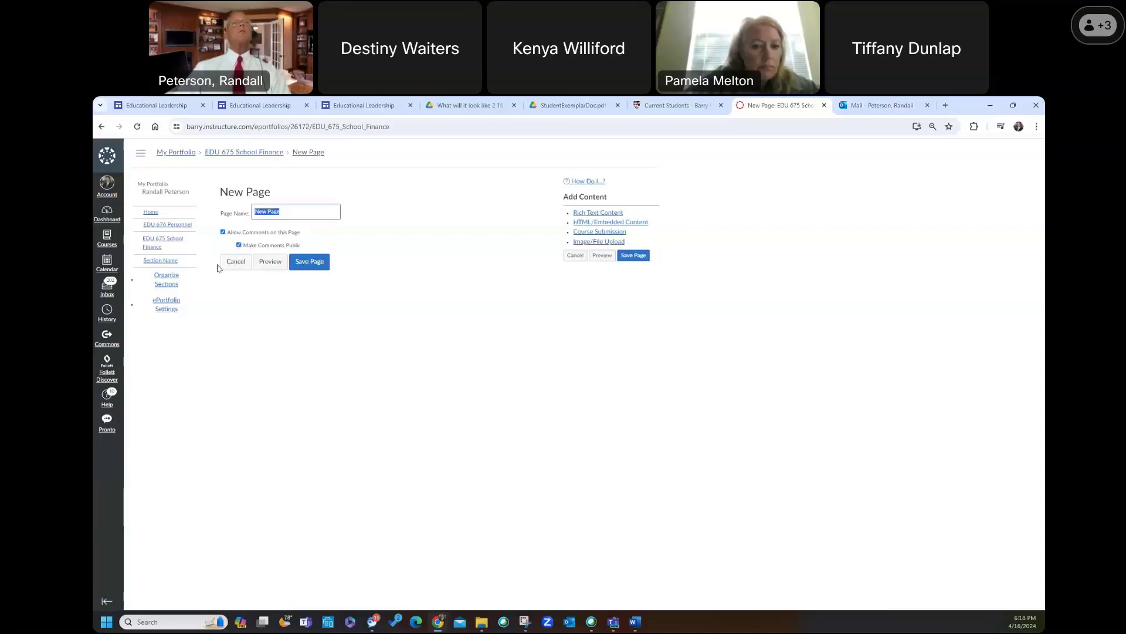
left_click(236, 262)
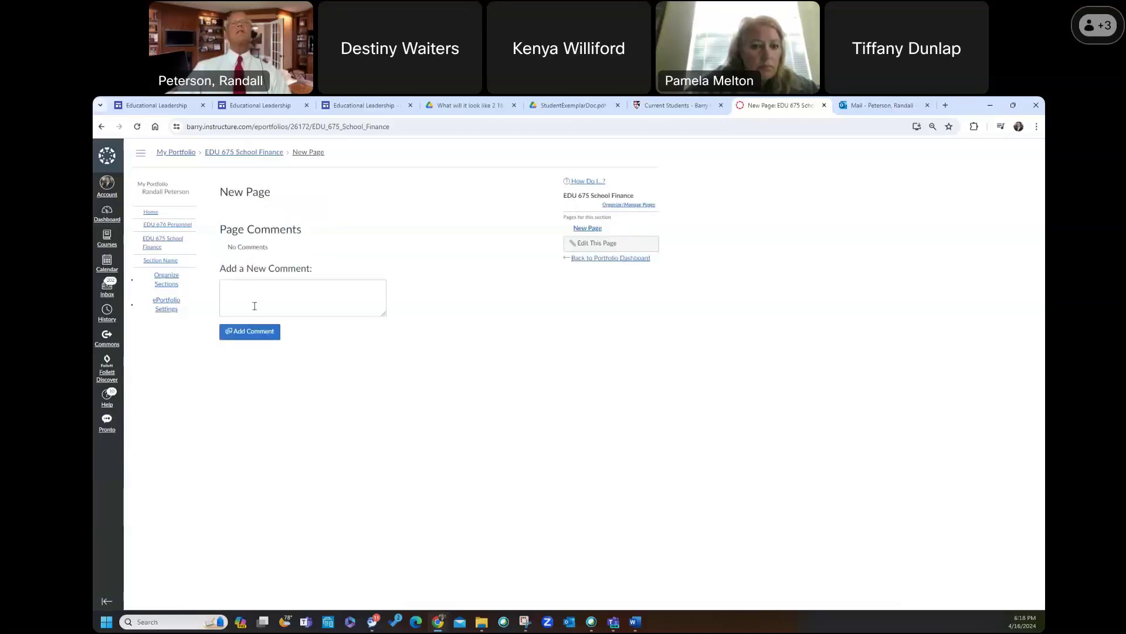
Turn off comments on the EDU 675 School Finance page and save it
left_click(585, 245)
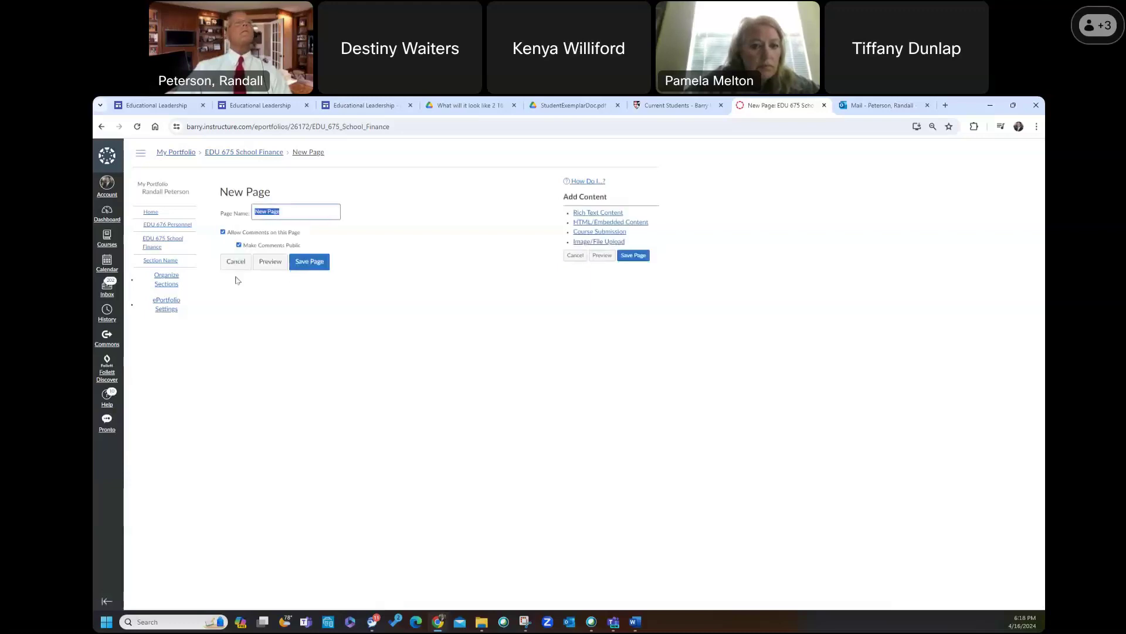
double_click(223, 232)
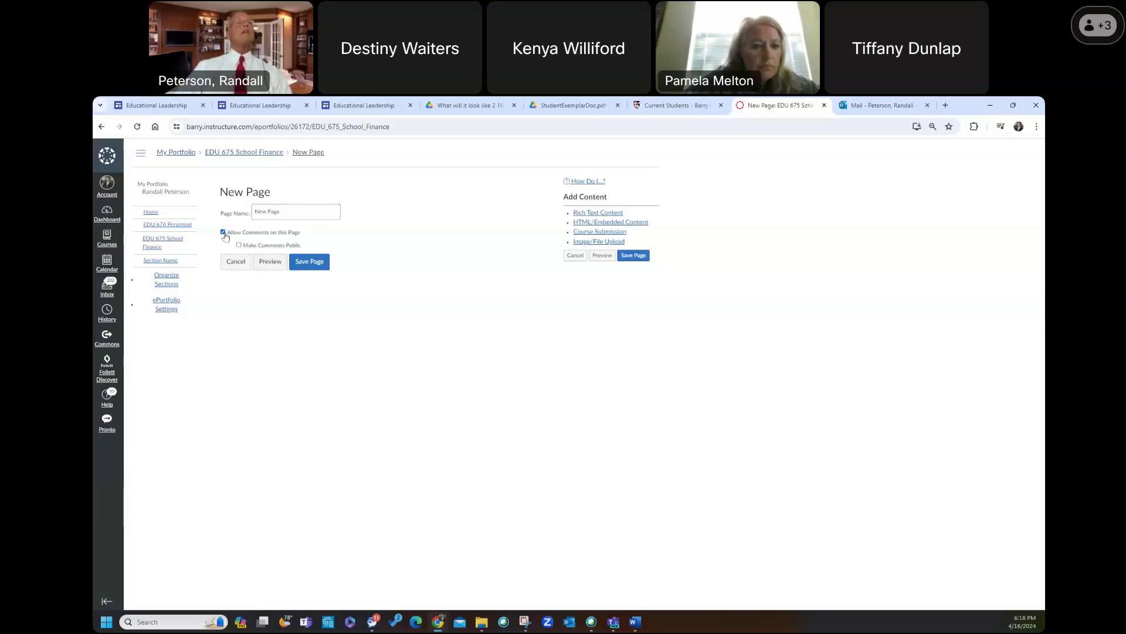
left_click(223, 233)
left_click(322, 253)
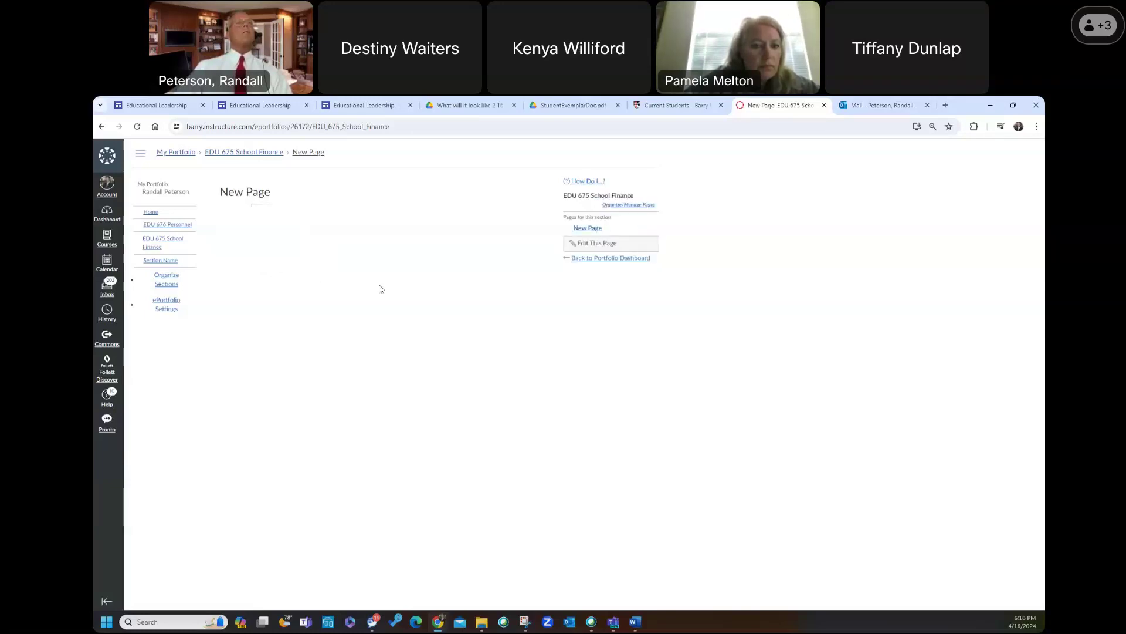
Paste the Essential Learning, Application of Learning and Induction and Retention APA Paper headings, delete the placeholder words "Nothing Entered" and save the page
left_click(603, 245)
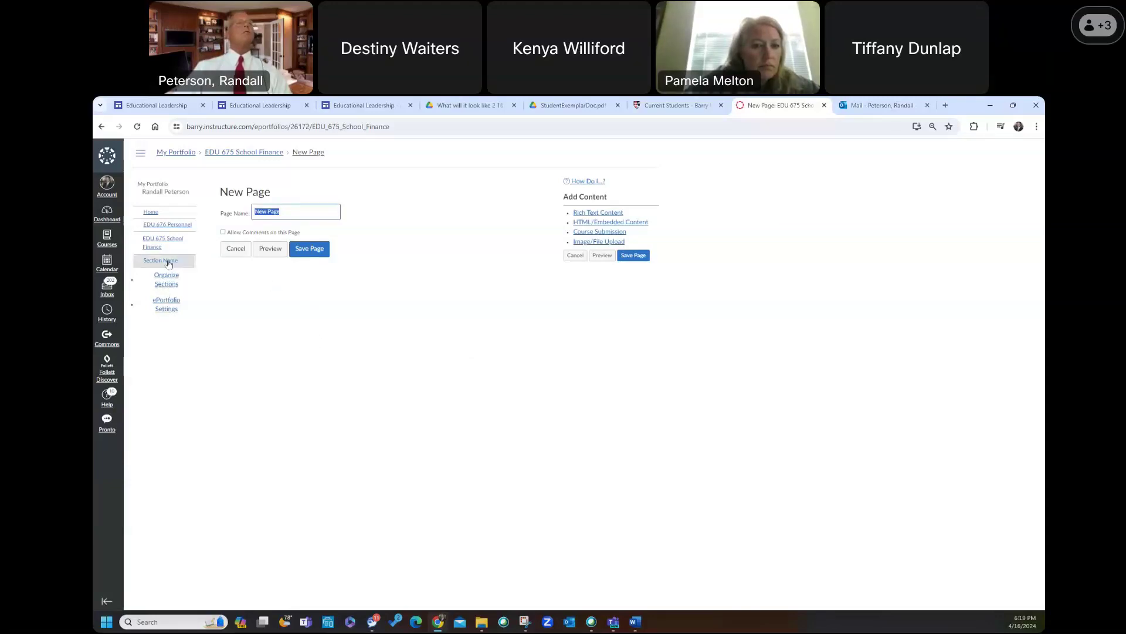
left_click(168, 242)
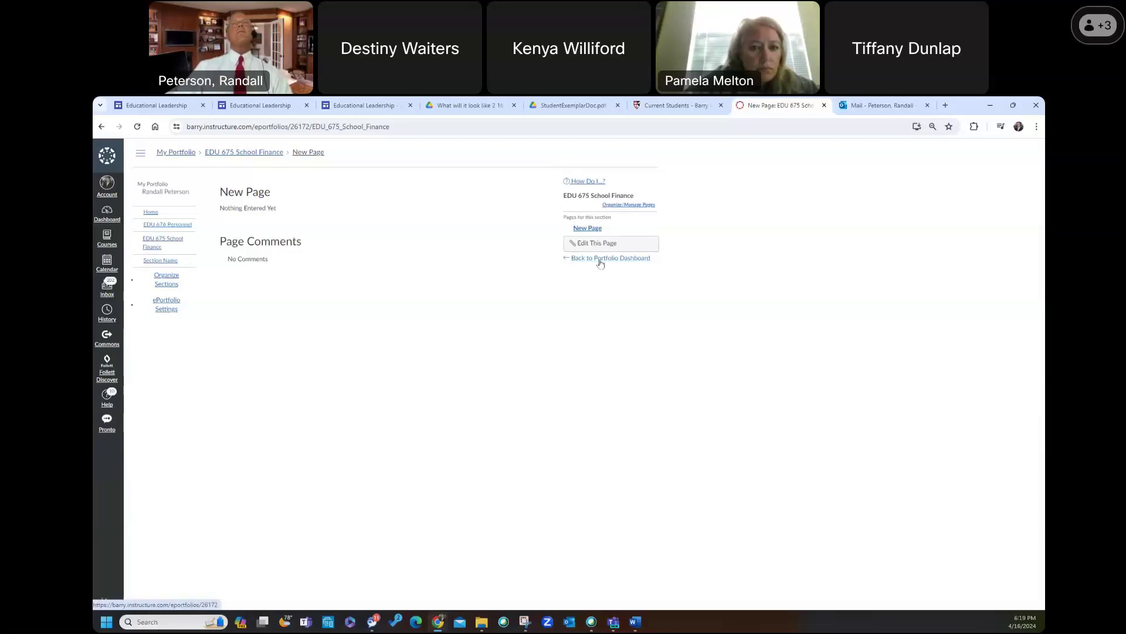
left_click(597, 243)
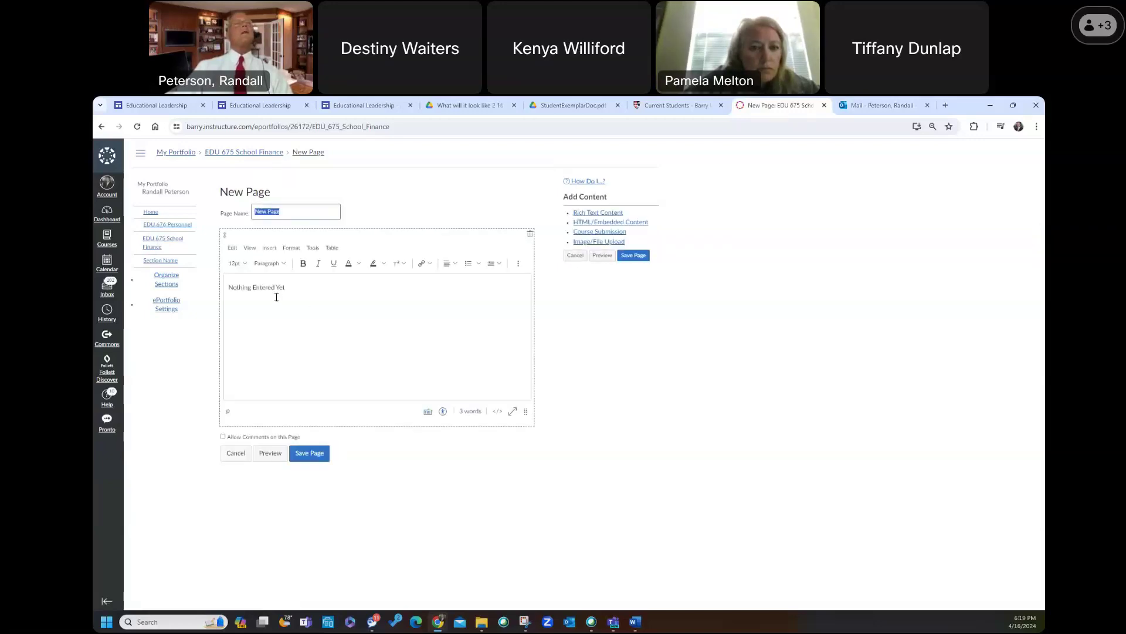
left_click(278, 296)
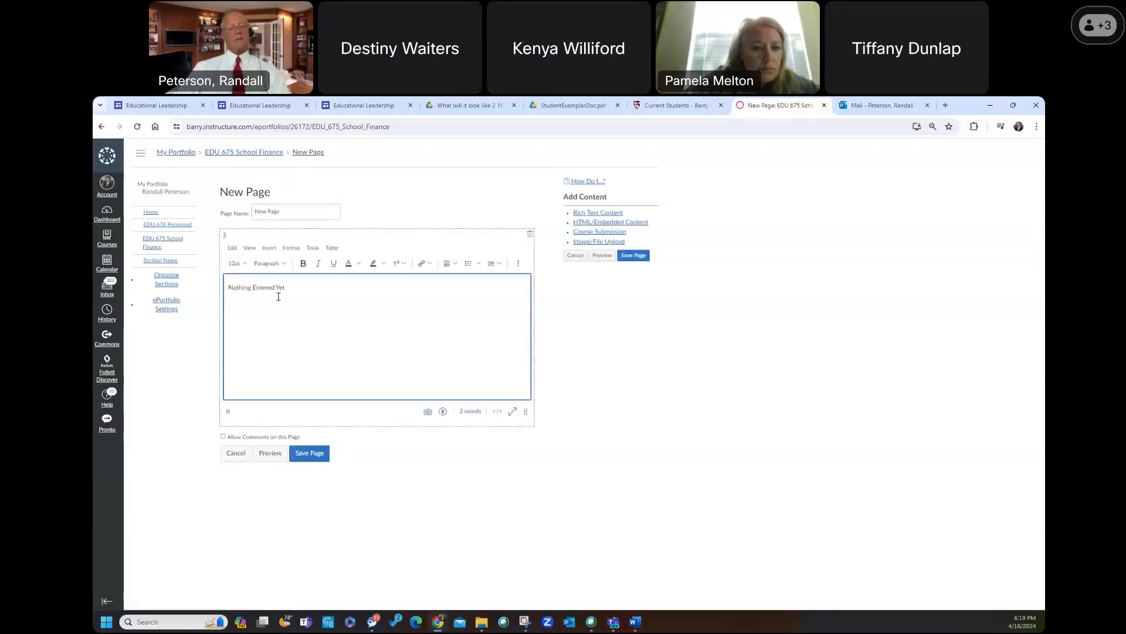
type("Essential Learning    Application of Learning   Induction and Retention APA Paper")
left_click_drag(279, 278, 223, 281)
key("BackSpace")
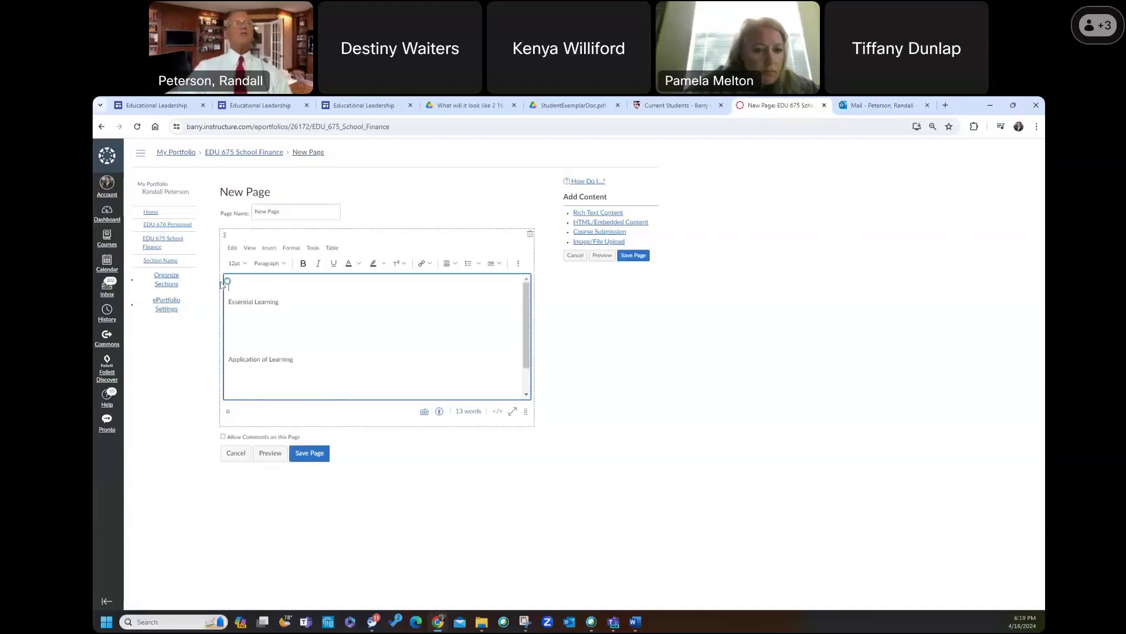
scroll(373, 347, "down", 1)
left_click(309, 456)
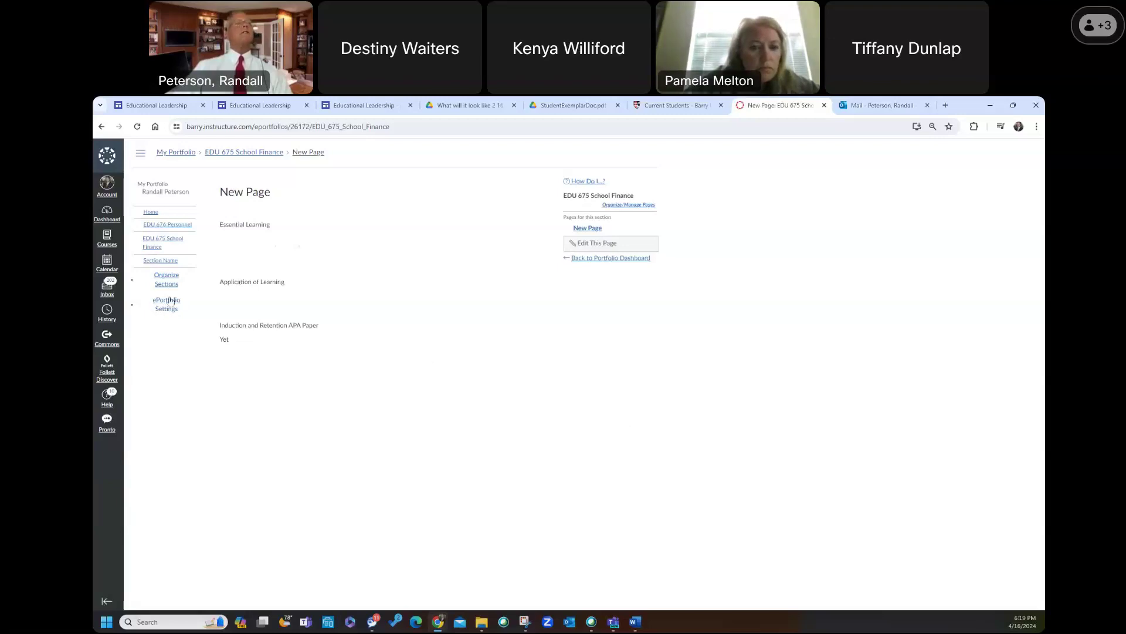
Replace the leftover word "Yet" below the Induction and Retention APA Paper heading with "Finance Assignment"
left_click(171, 244)
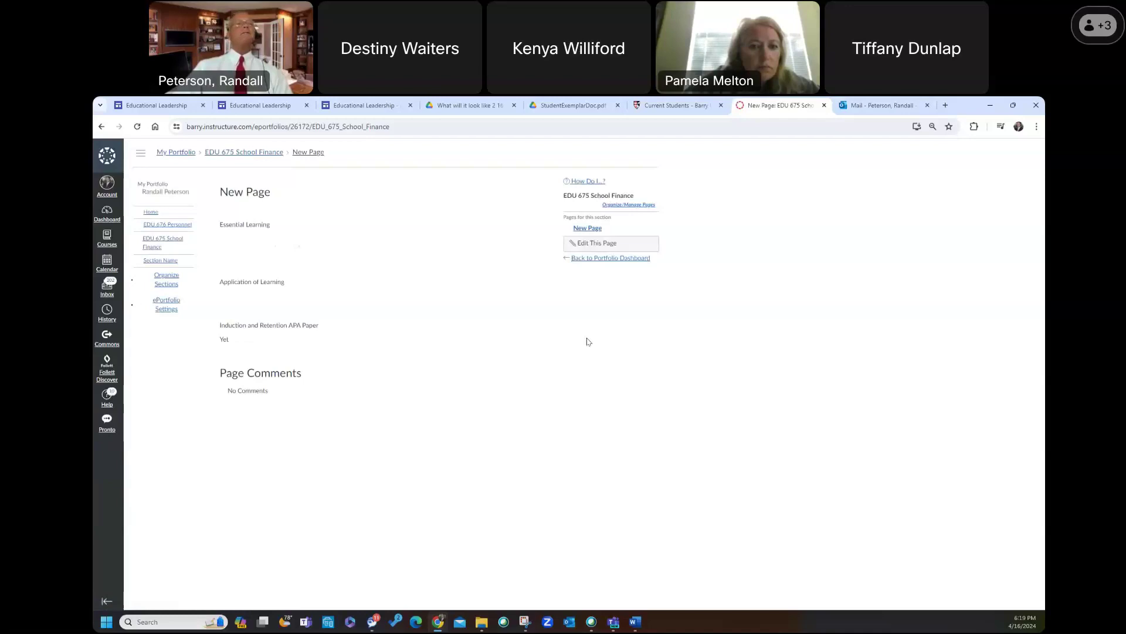
left_click(593, 243)
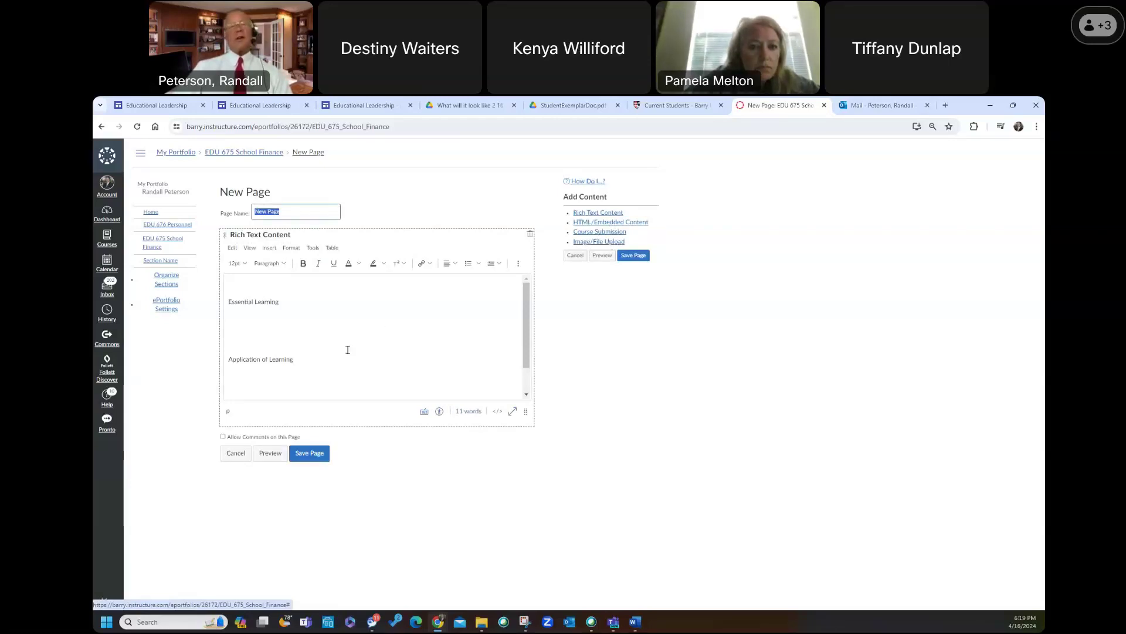
left_click(529, 341)
scroll(245, 386, "down", 2)
left_click_drag(246, 386, 218, 387)
key("BackSpace")
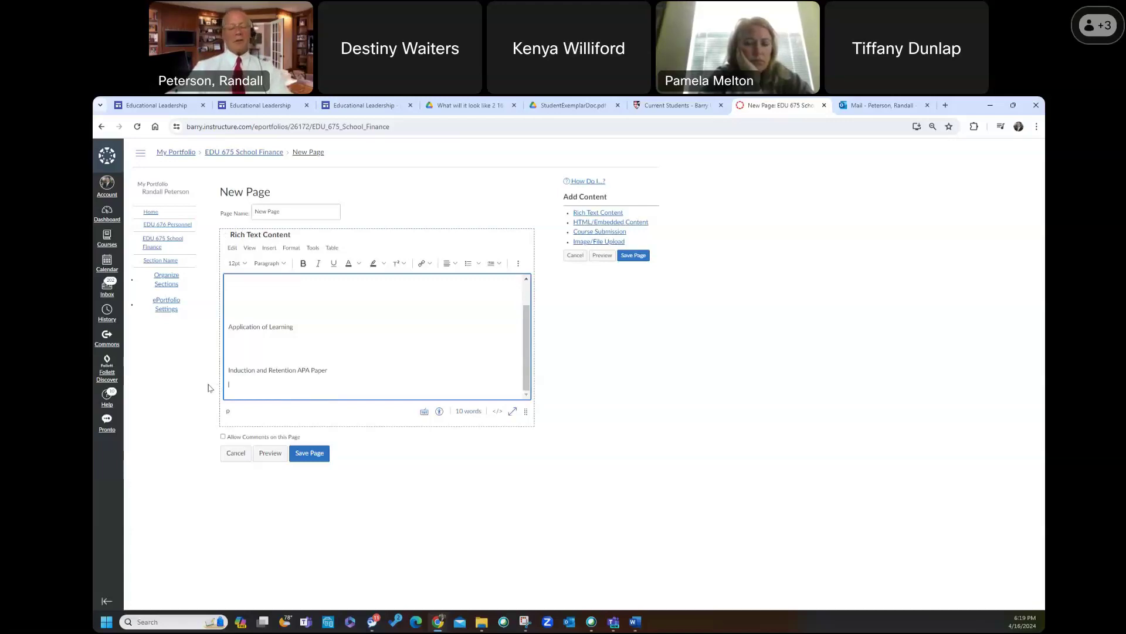
type("Financ")
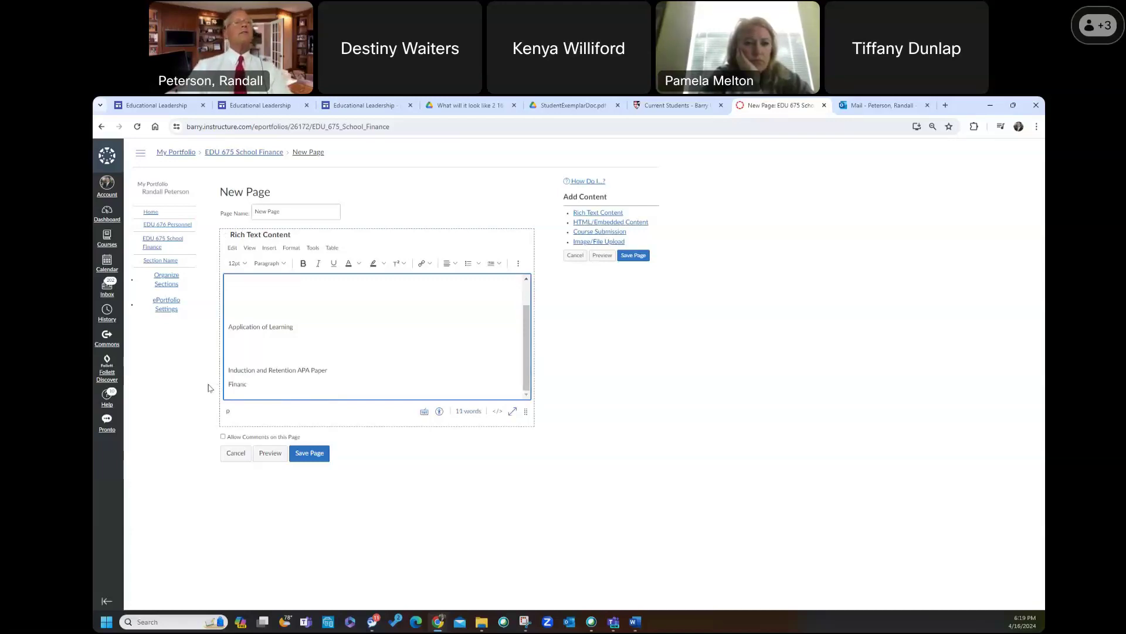
type("e Assignment")
left_click_drag(294, 390, 227, 382)
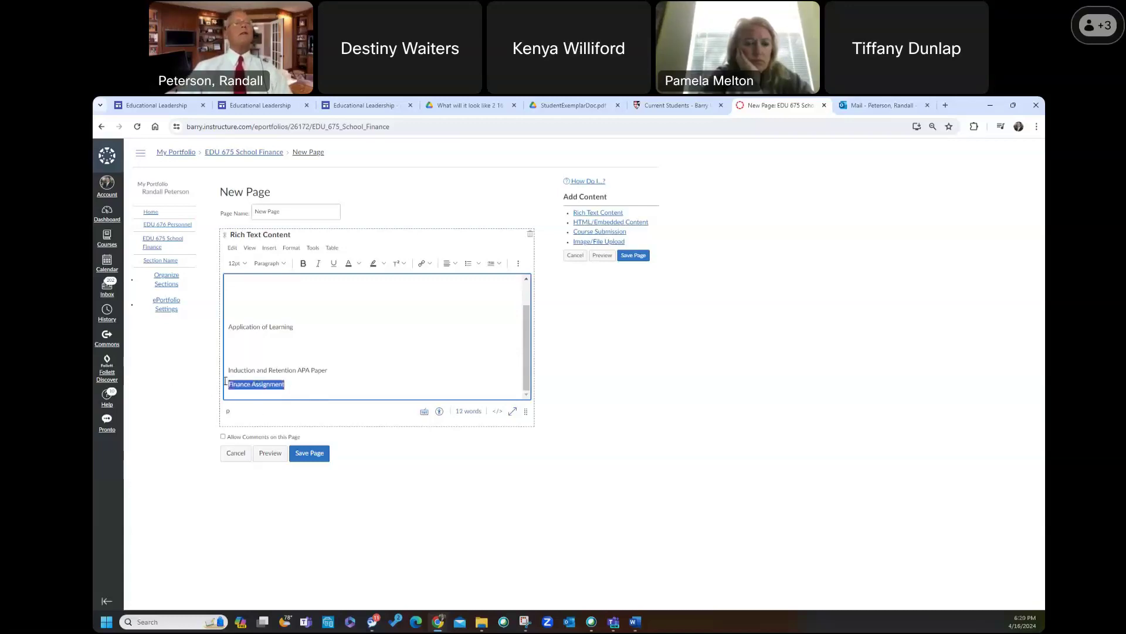
Show an Image/File Upload block below the Finance Assignment text without choosing a file, and save the page
left_click(614, 244)
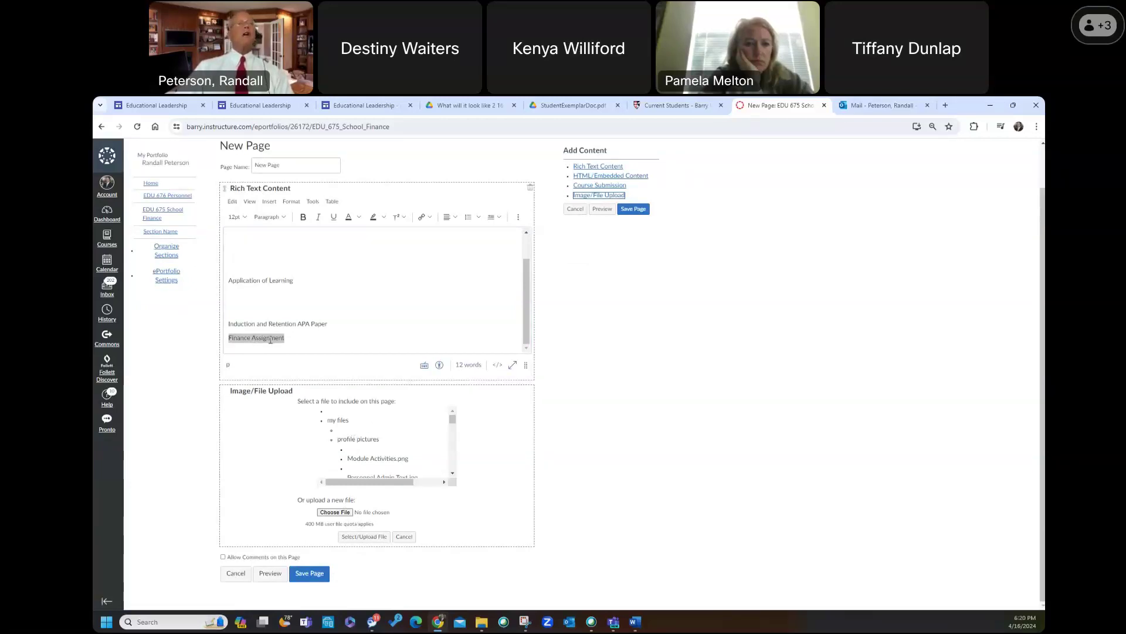
left_click(251, 340)
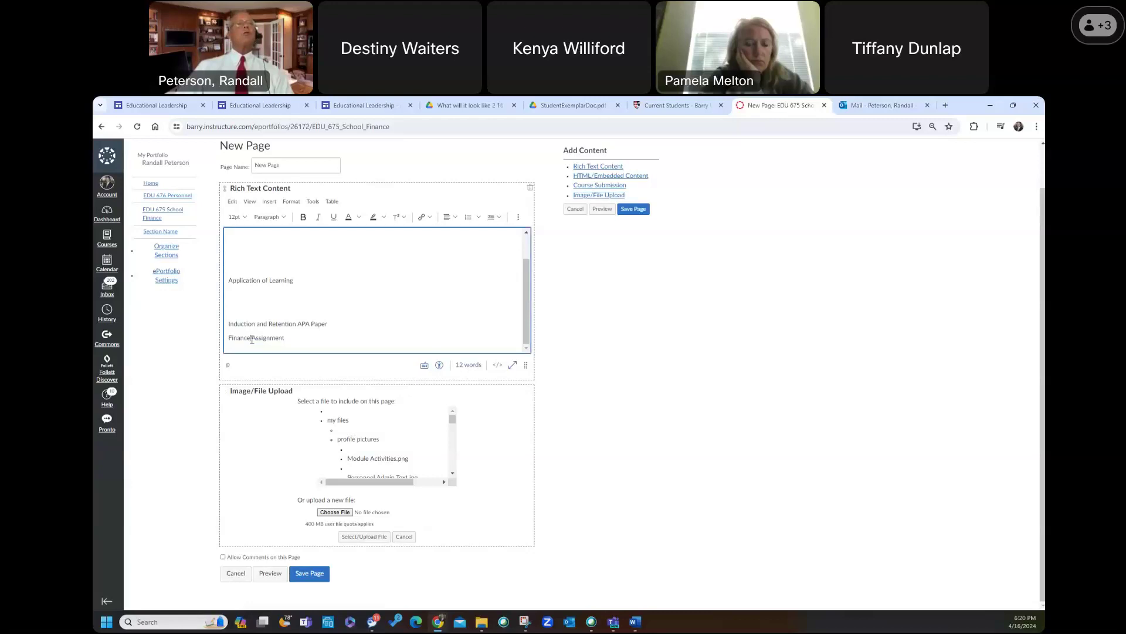
left_click_drag(290, 339, 223, 343)
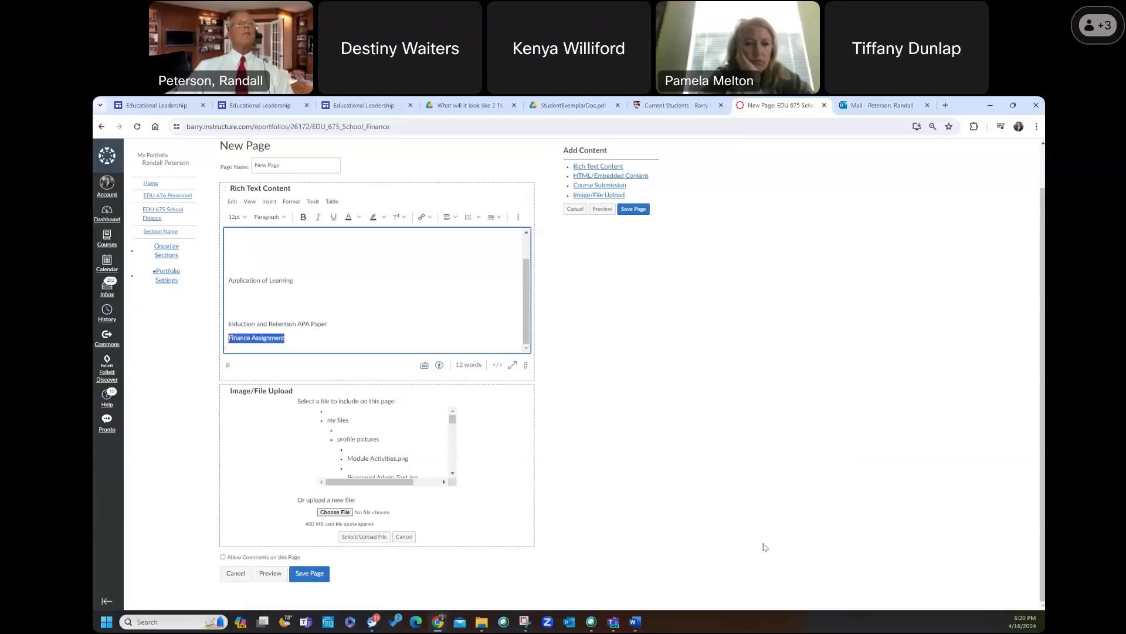
left_click(318, 573)
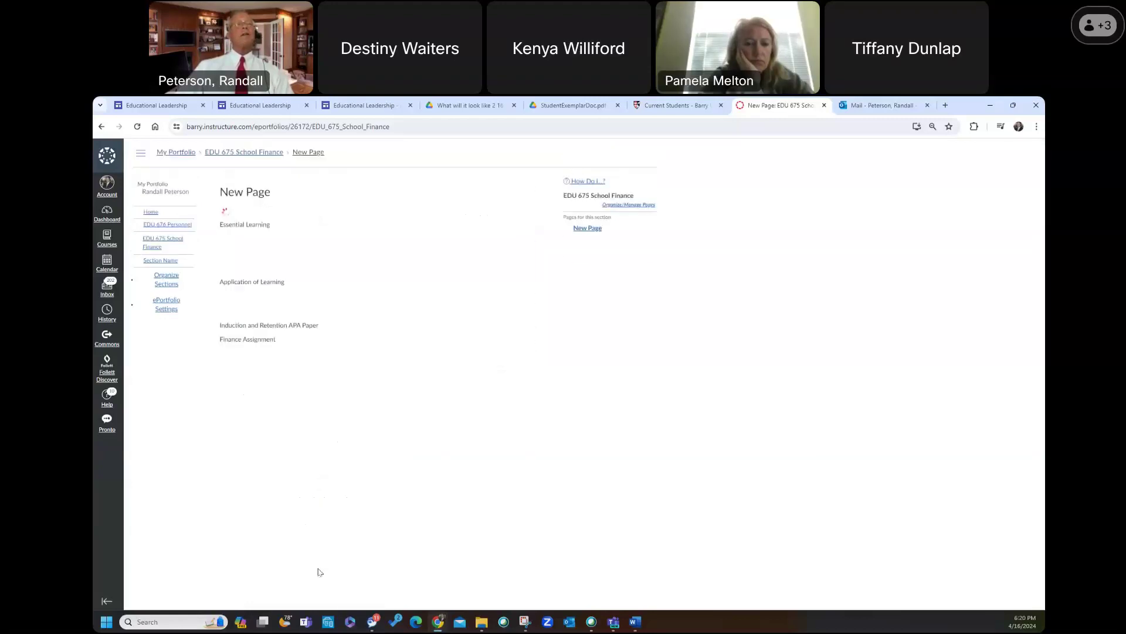
Embed the course submission "QUIZ: Module 1 - Check for Understanding, Online Instructor Experience Workshop 1" in the EDU 675 page and save it
left_click(598, 243)
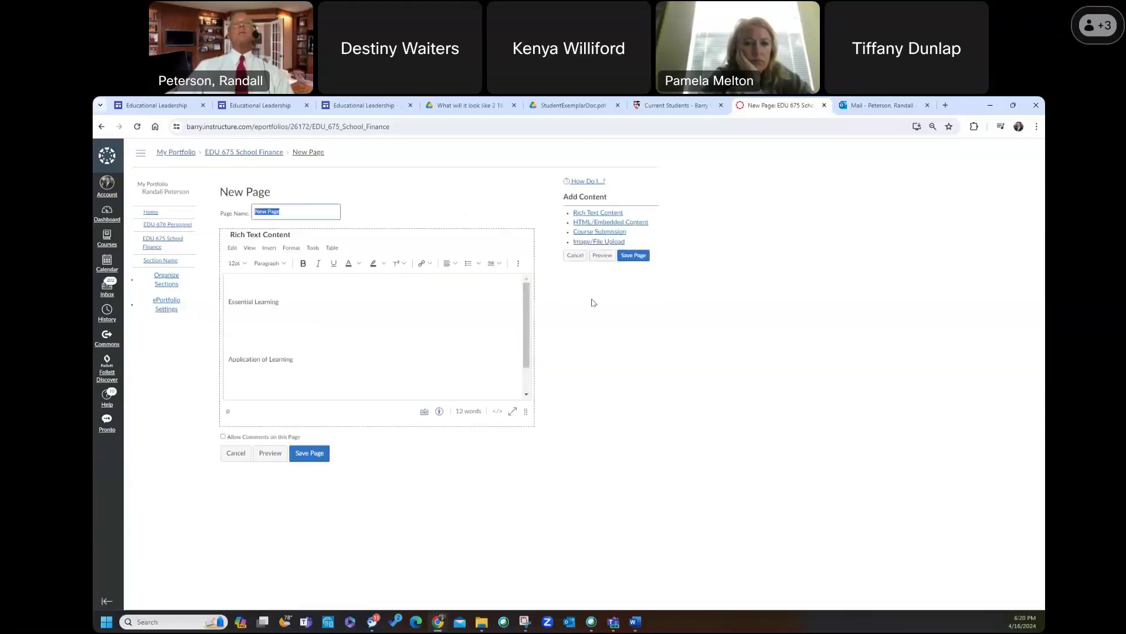
left_click(593, 232)
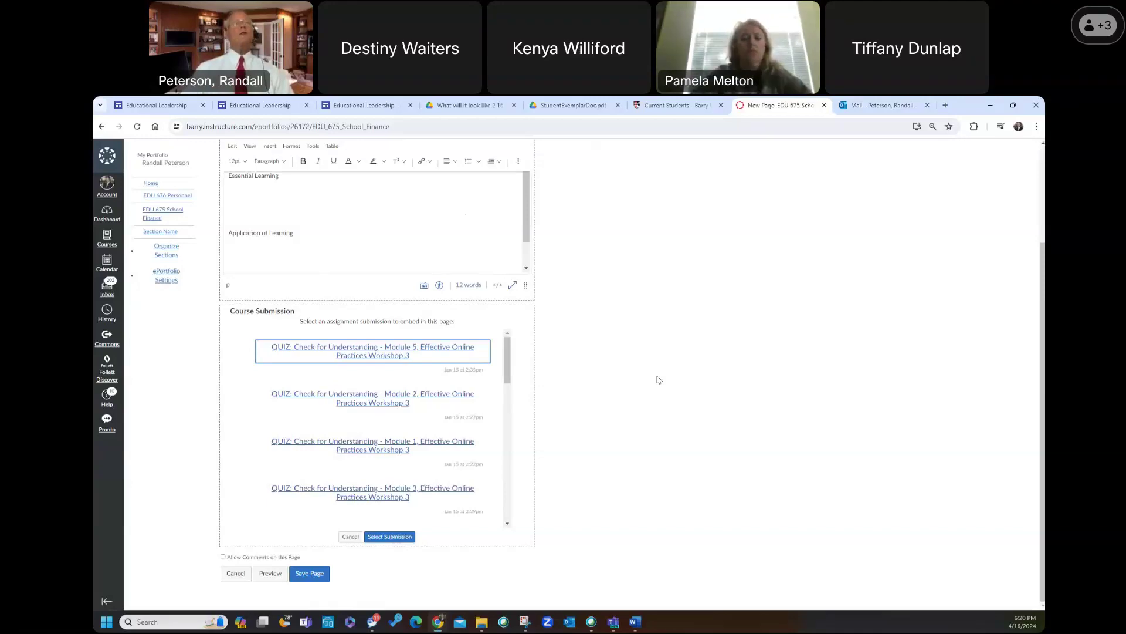
left_click_drag(507, 368, 511, 521)
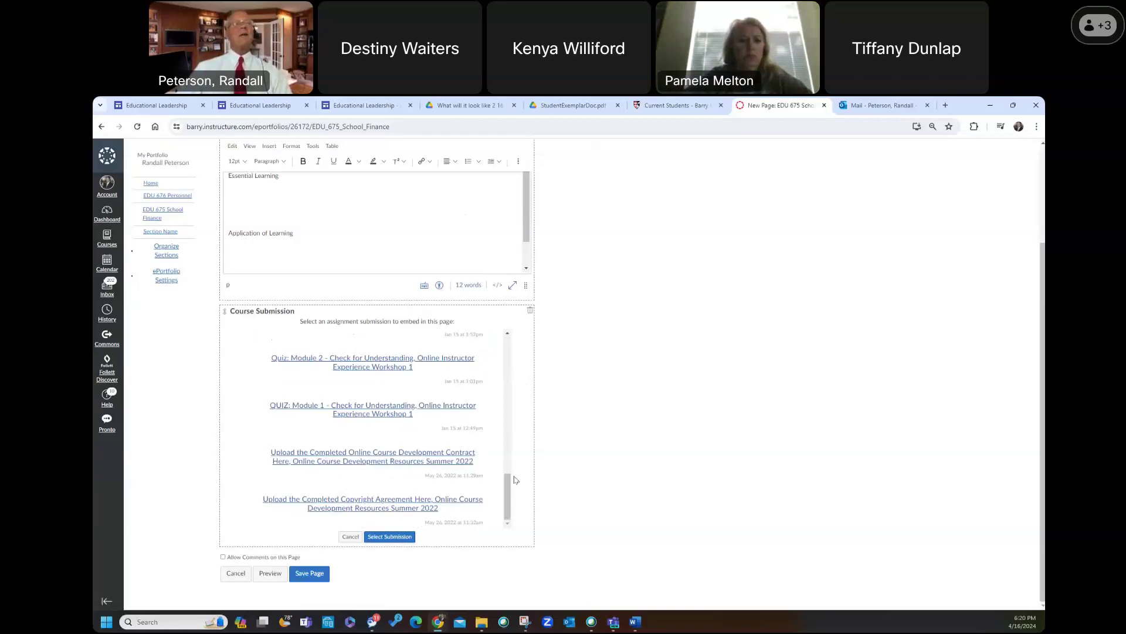
left_click(353, 409)
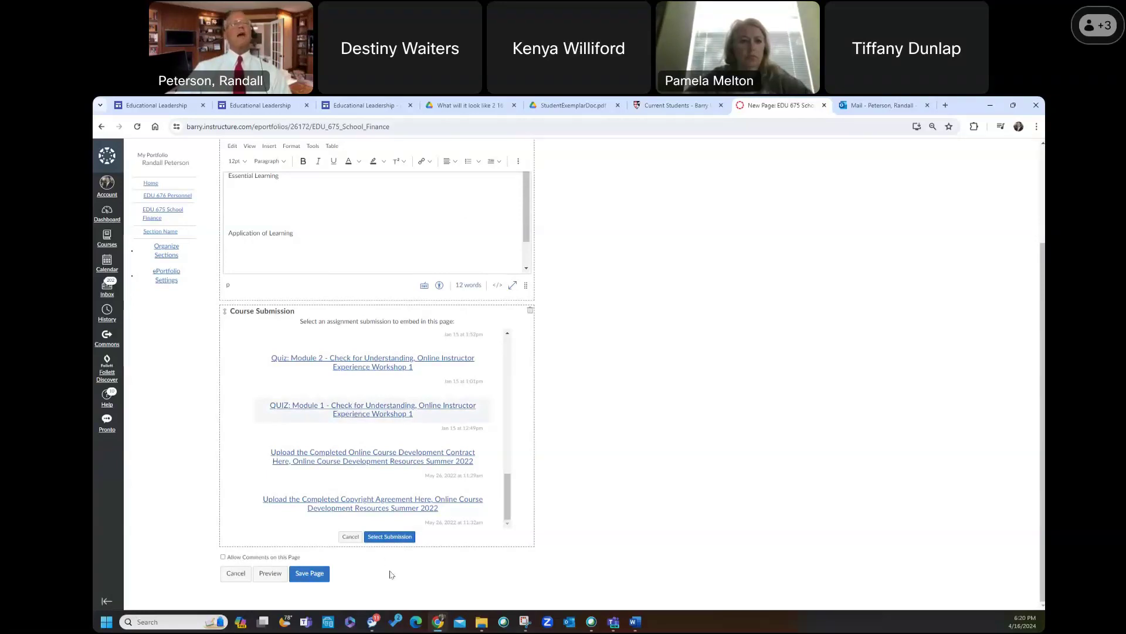
left_click(391, 537)
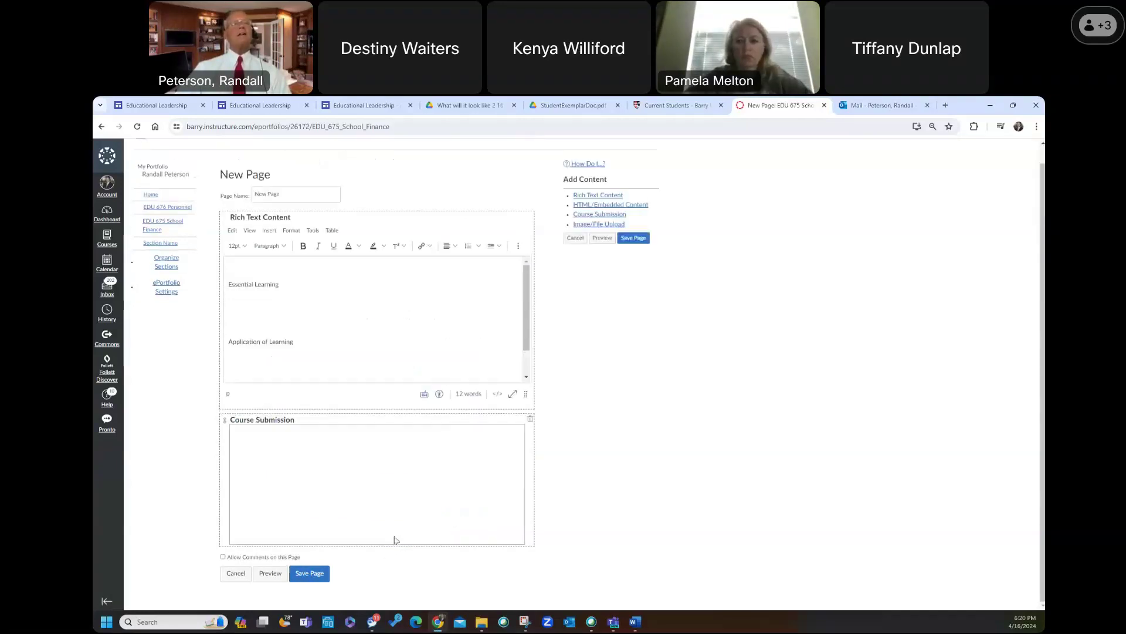
left_click(303, 575)
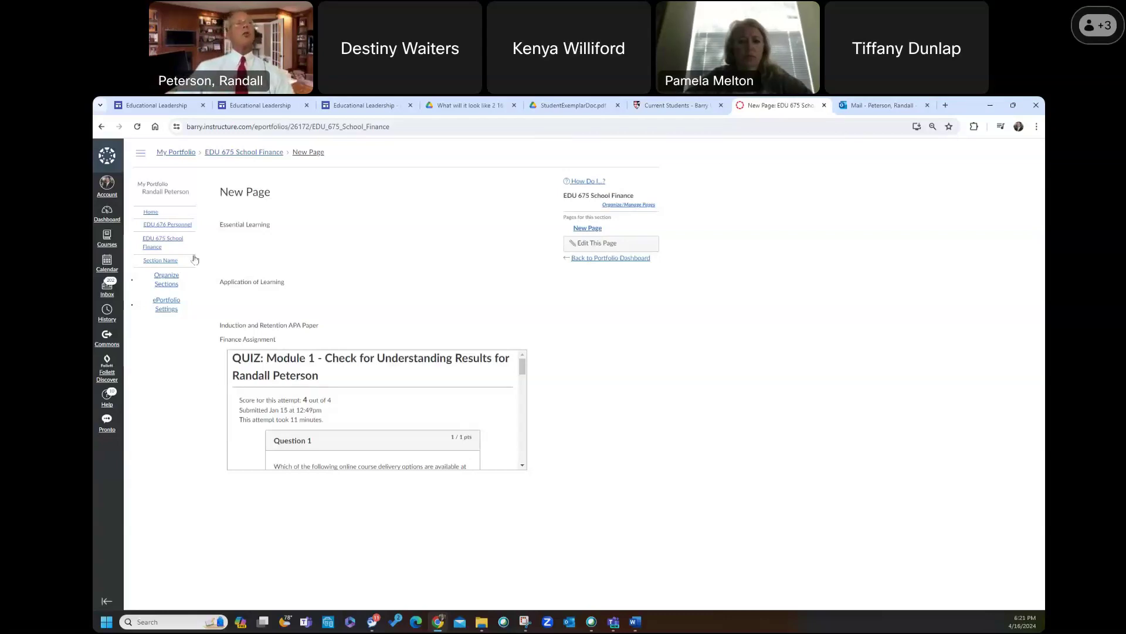
Open the instructor's 2_16_24 portfolio from the ePortfolios list, review its Home introduction page and bring up the account options
left_click(109, 191)
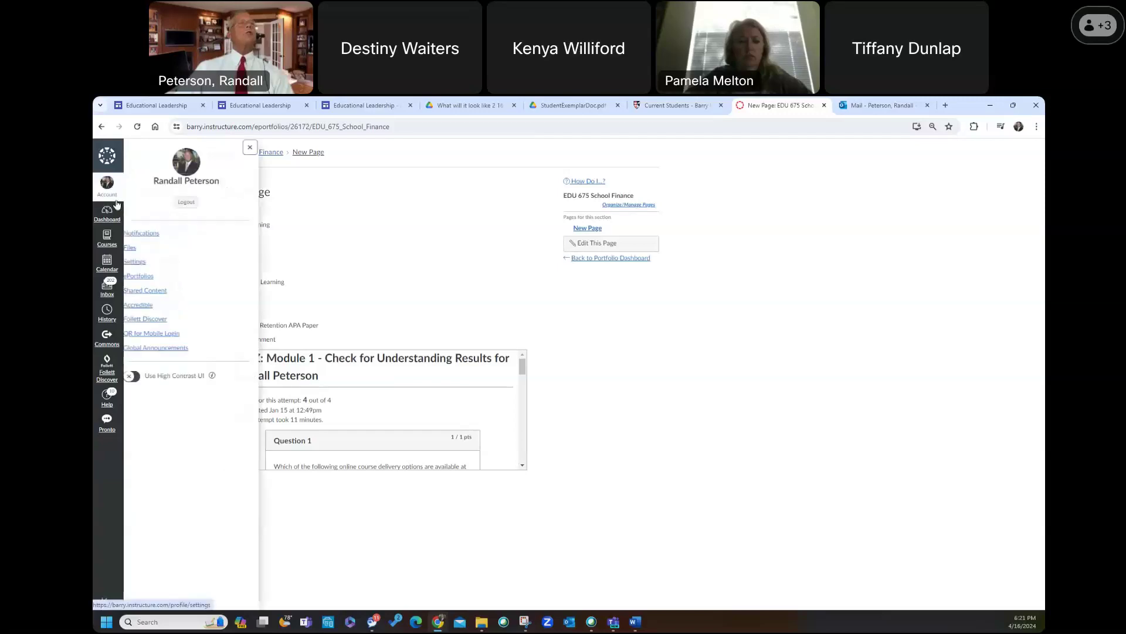
left_click(146, 276)
left_click(257, 210)
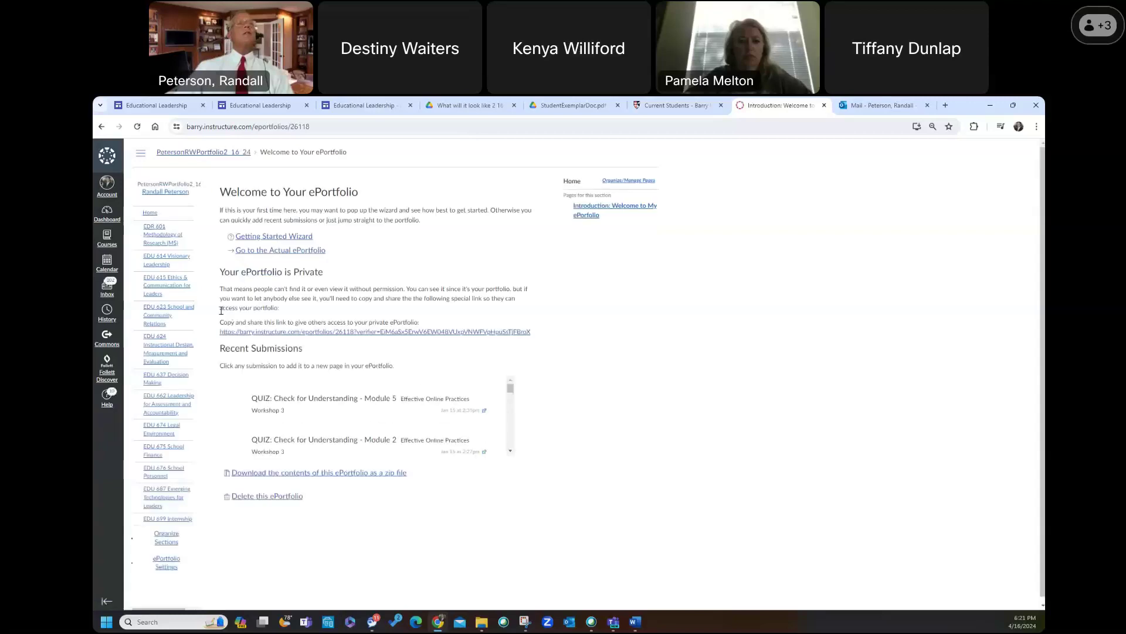
left_click(152, 213)
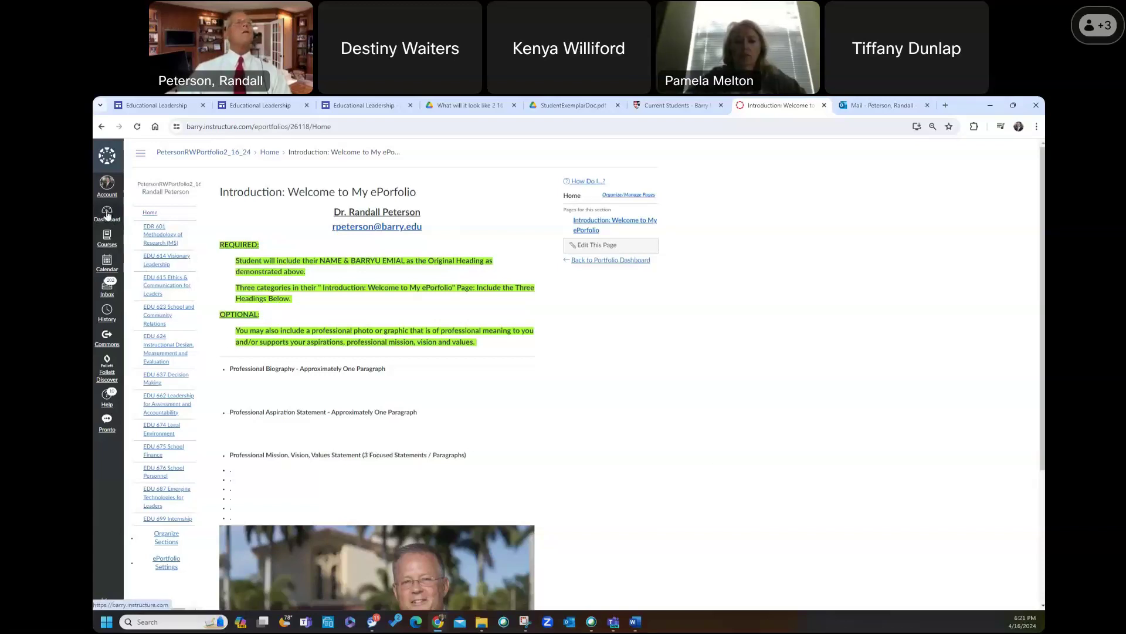
left_click(107, 184)
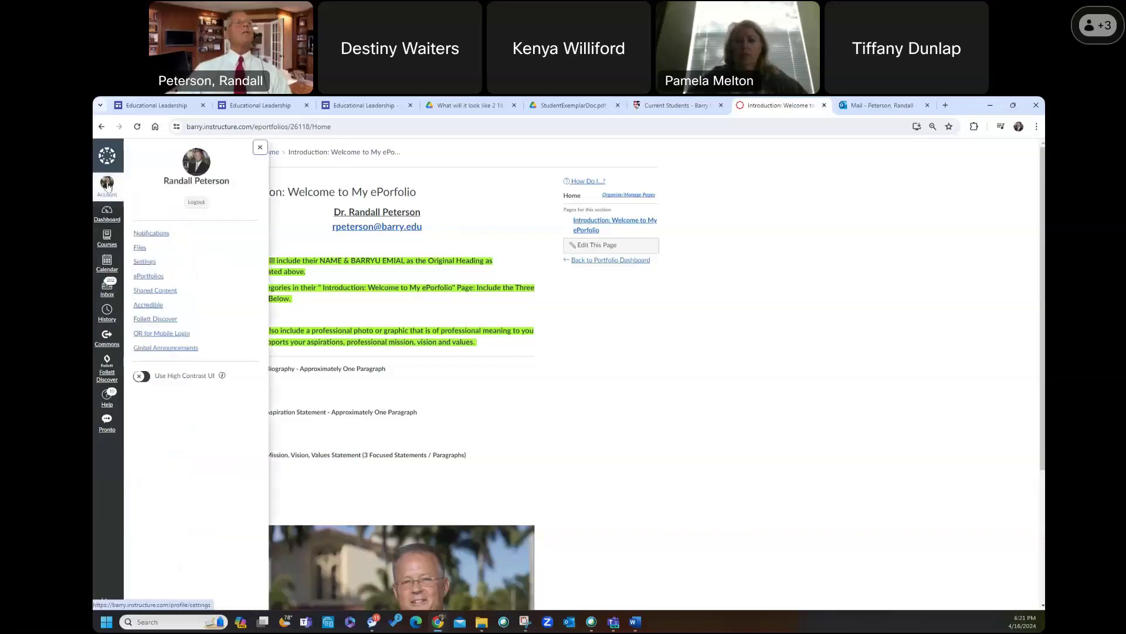
left_click(154, 277)
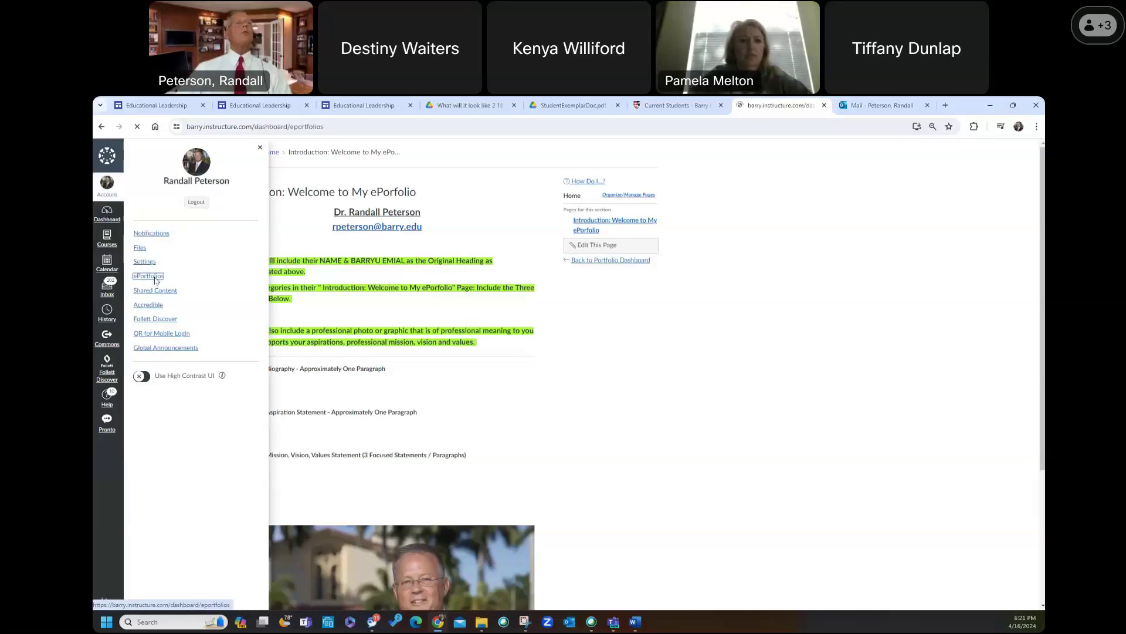
left_click(272, 242)
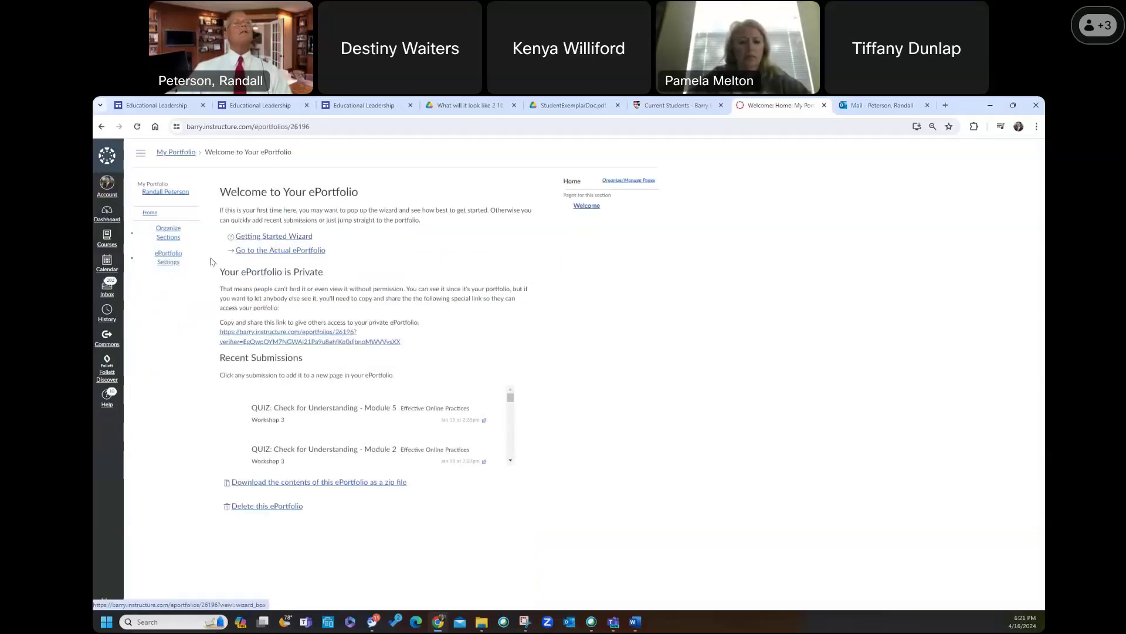
left_click(152, 215)
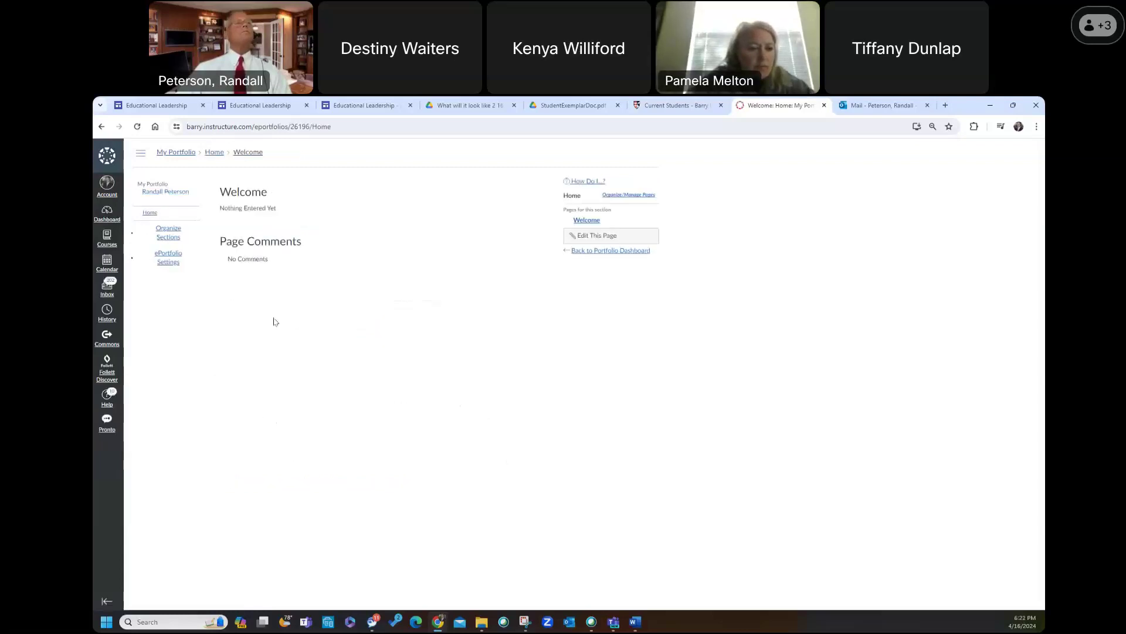
left_click(107, 215)
left_click(107, 185)
Open the EDU 675 School Finance page of the four-page My Portfolio from the ePortfolios list
left_click(149, 276)
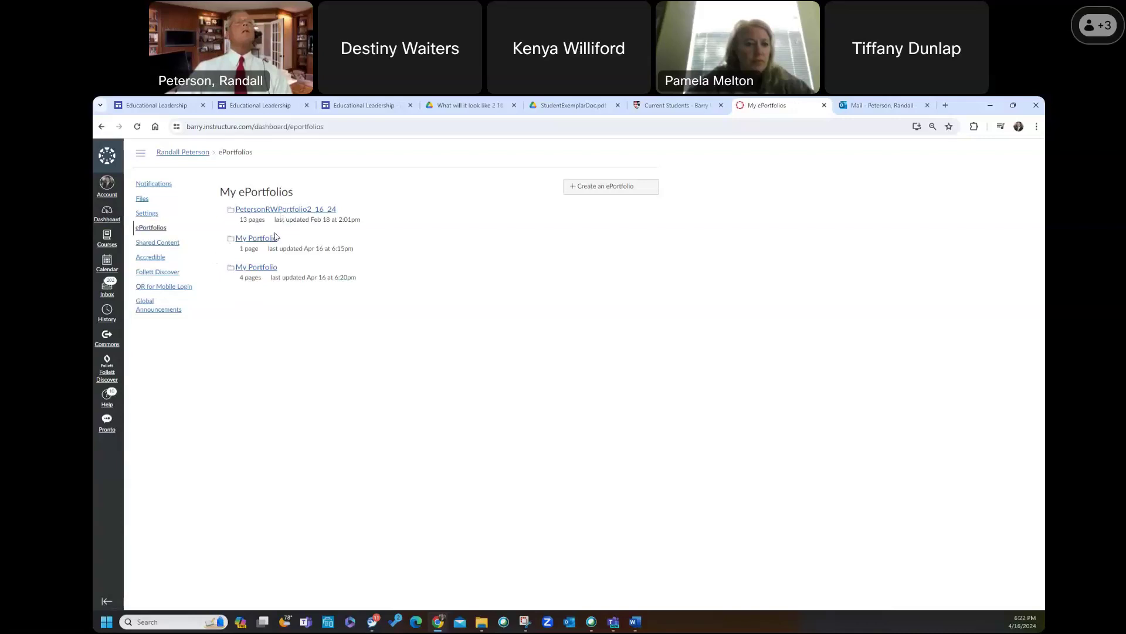
left_click(255, 269)
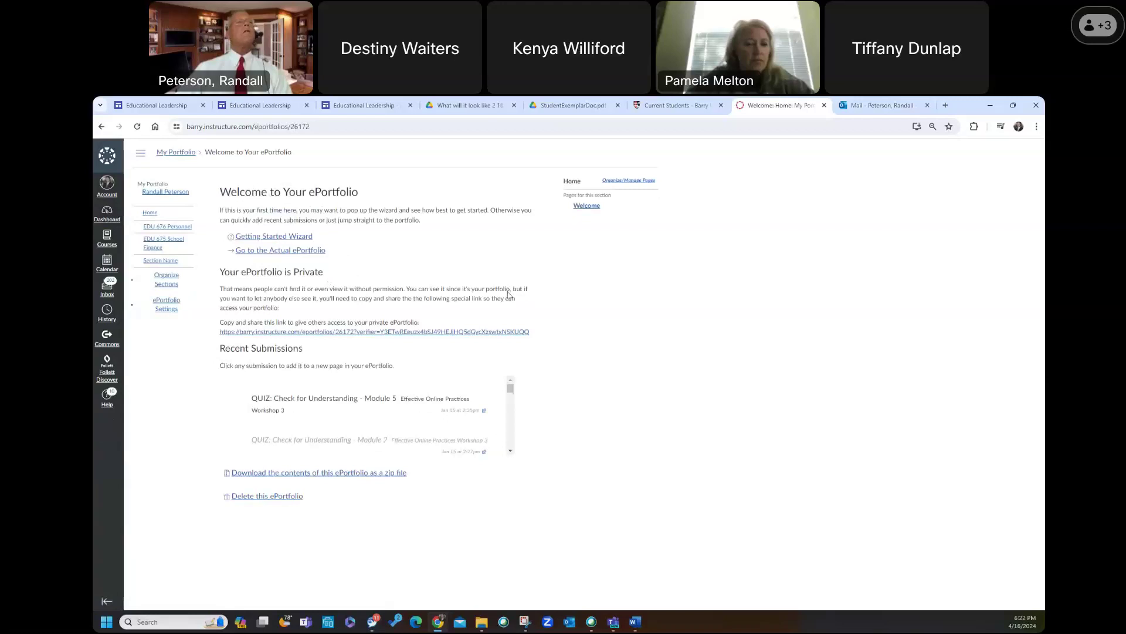
left_click(158, 244)
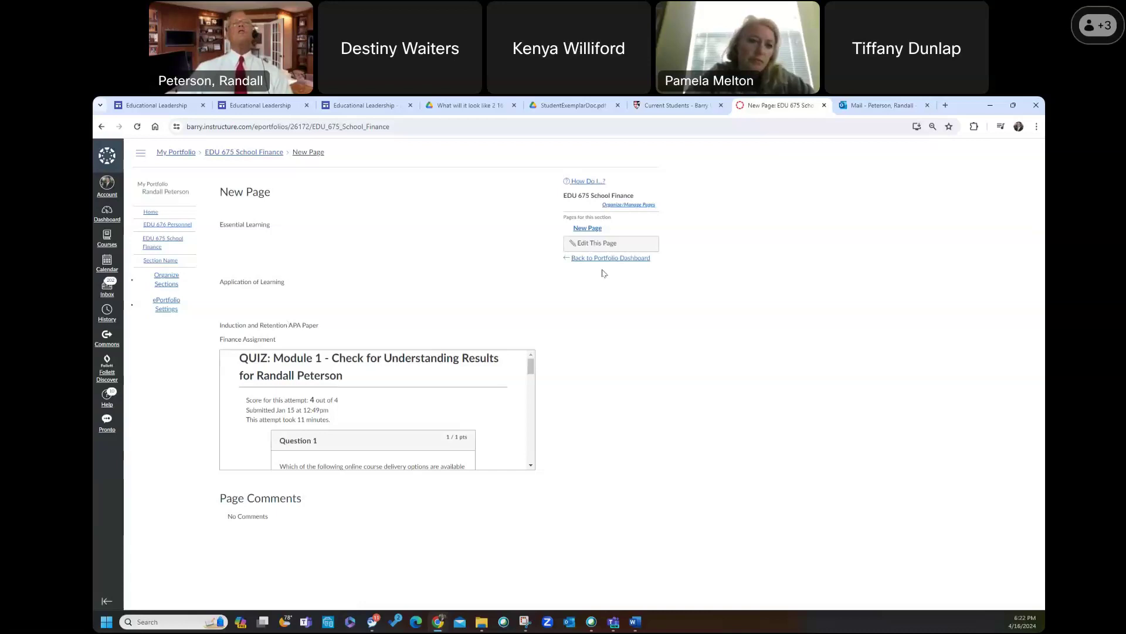
Add an Image/File Upload block to the EDU 675 School Finance page and look through the stored files
left_click(599, 244)
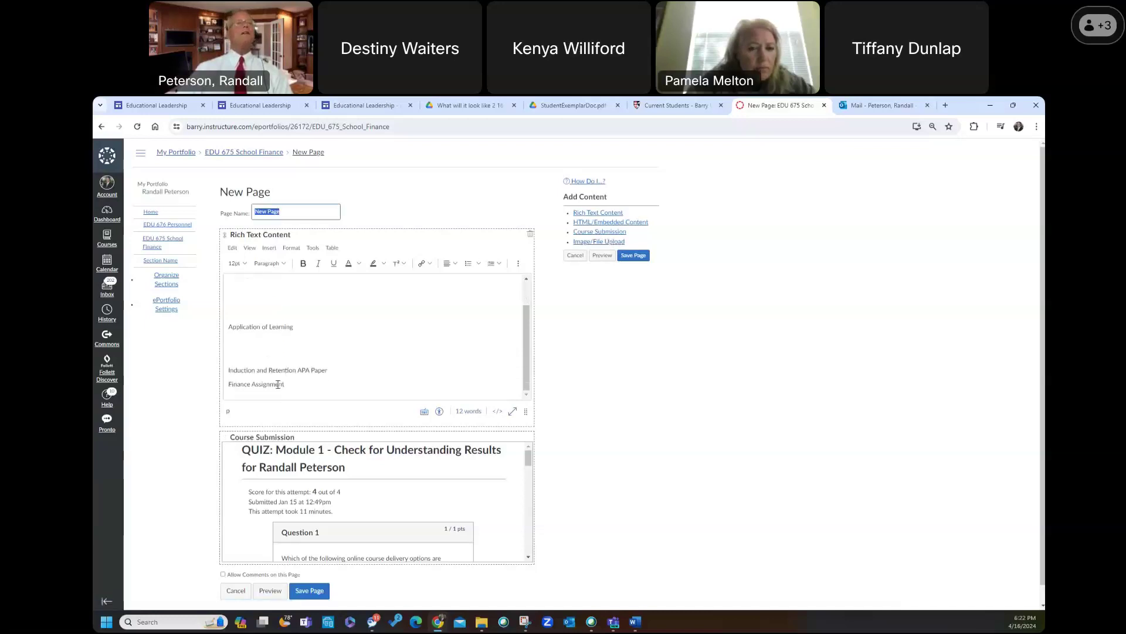
left_click_drag(285, 384, 228, 383)
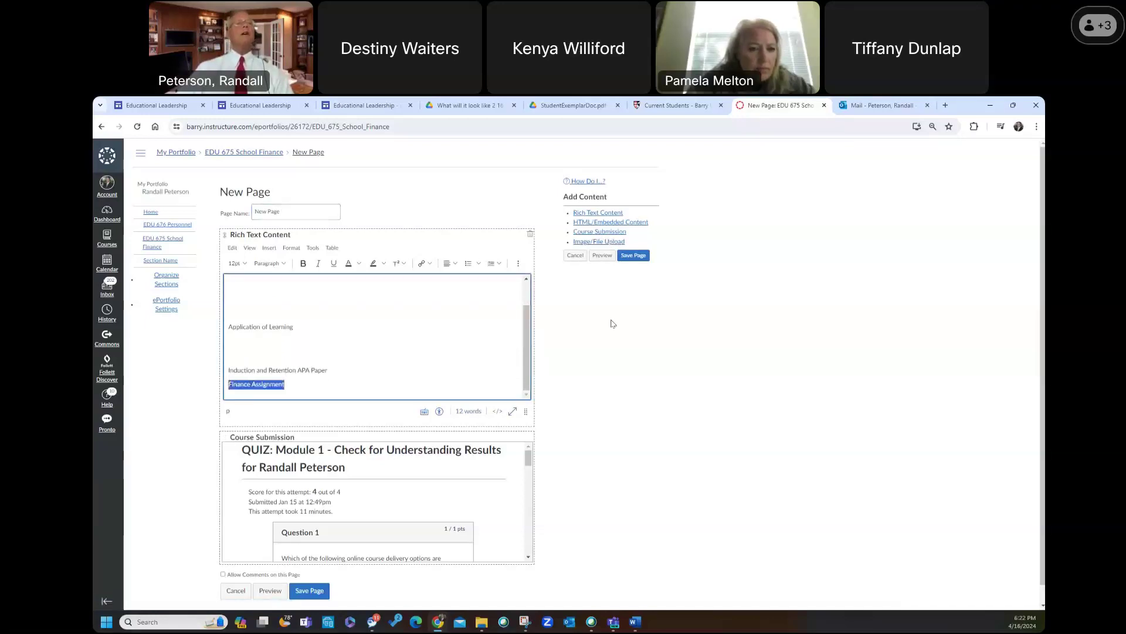
left_click(600, 242)
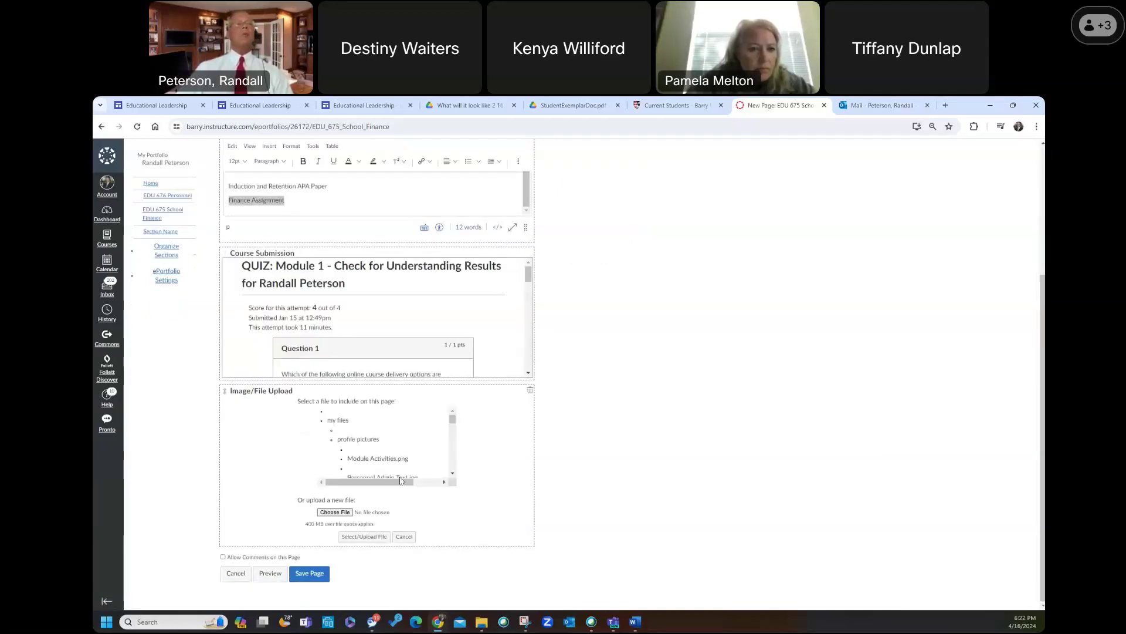
left_click_drag(452, 422, 457, 474)
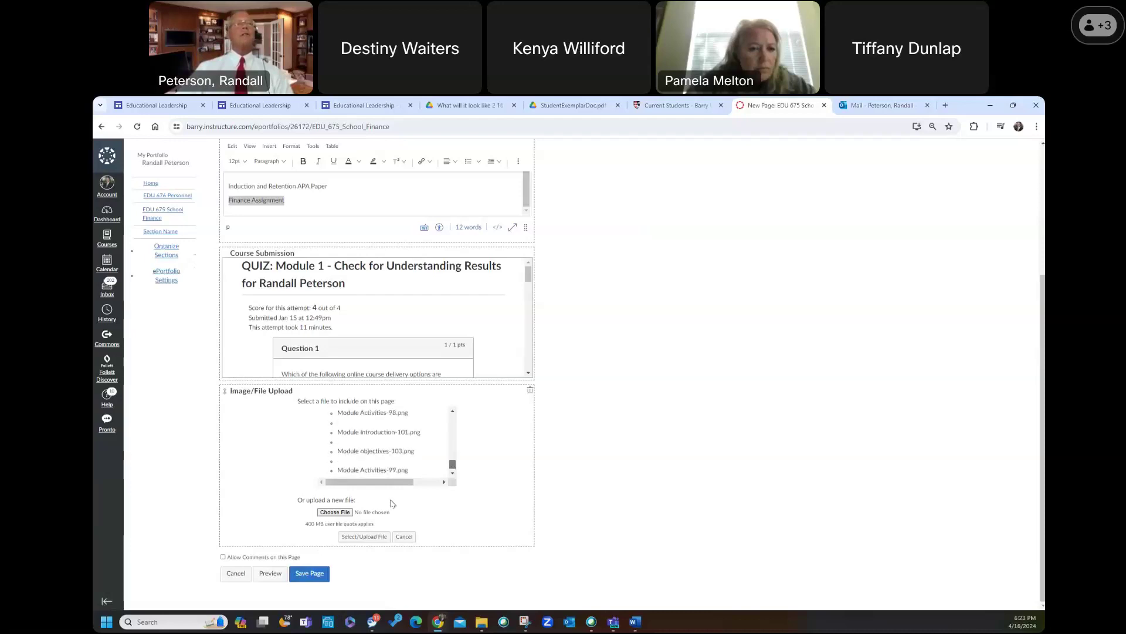
Upload the Word document "Summer 2024 ED LEADERSHIP INCLUDING AP_OL_DL 4 15 24" into the file block and save the page
left_click(337, 513)
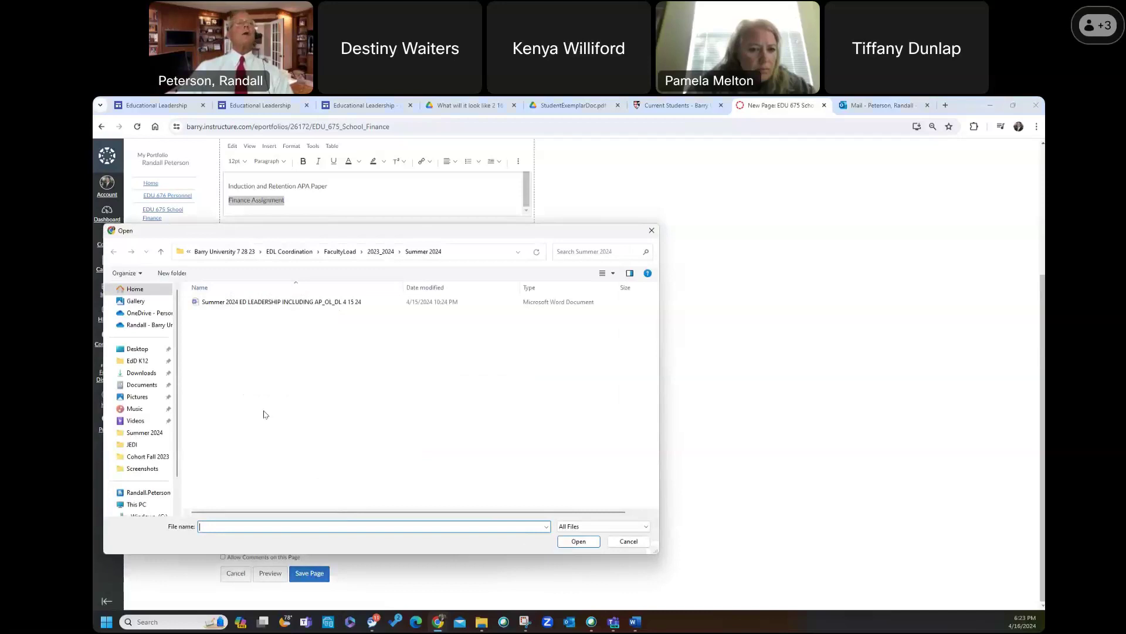
left_click(238, 303)
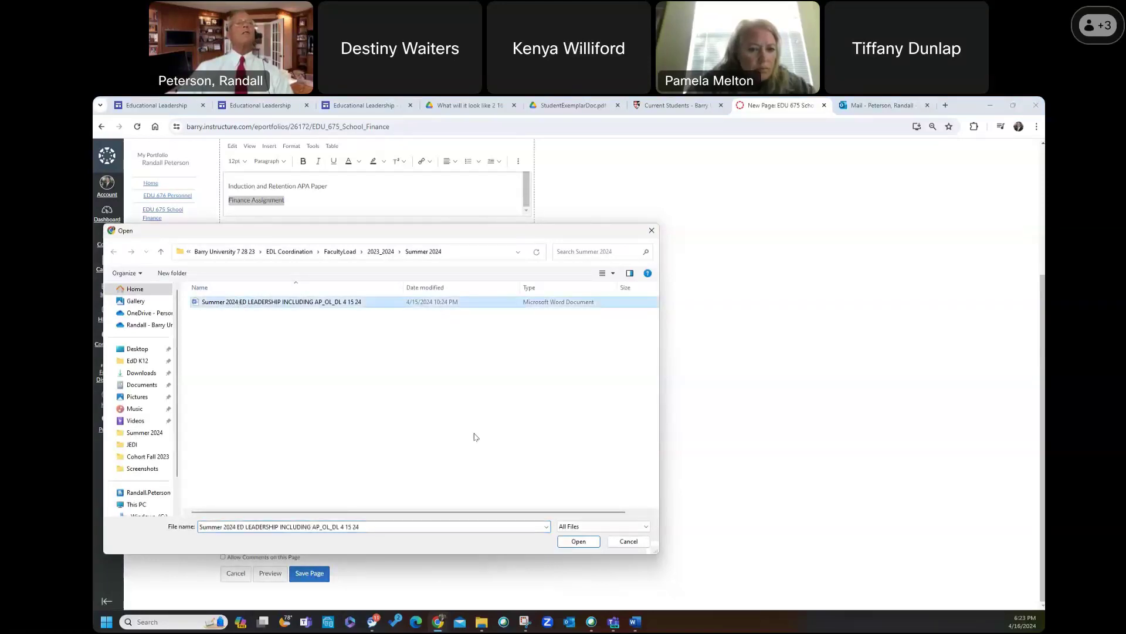
left_click(580, 542)
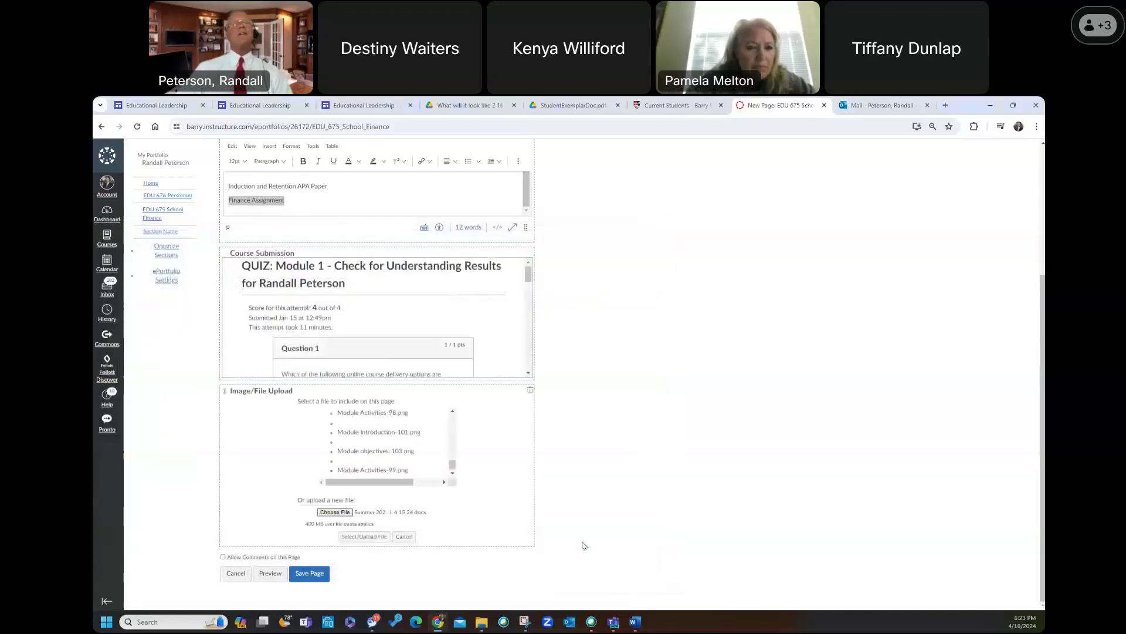
left_click(362, 536)
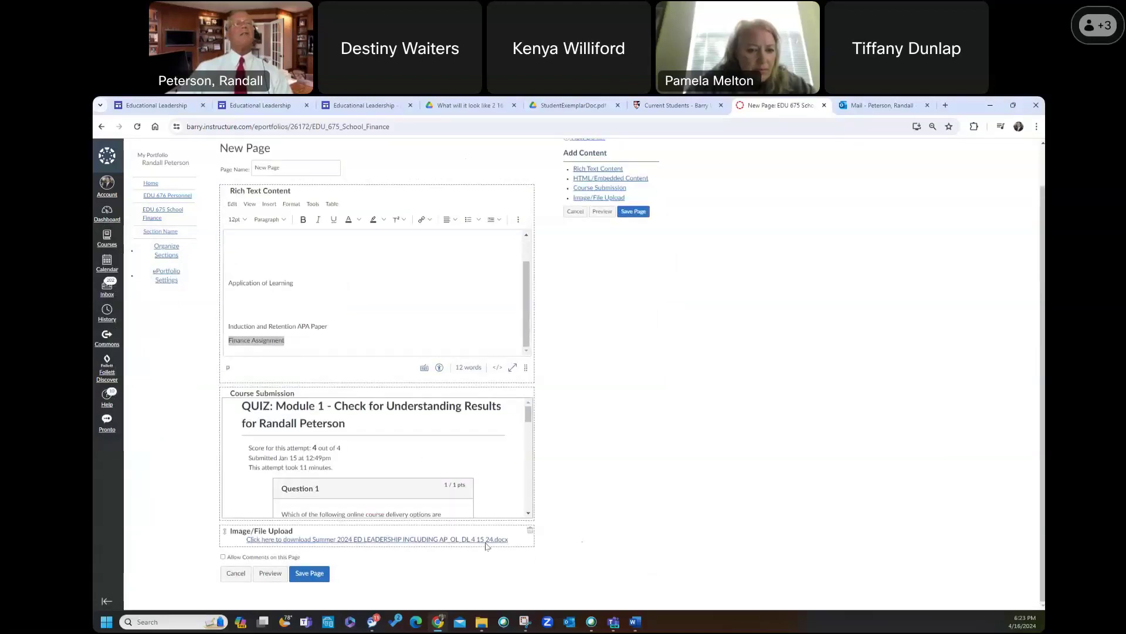
left_click(318, 578)
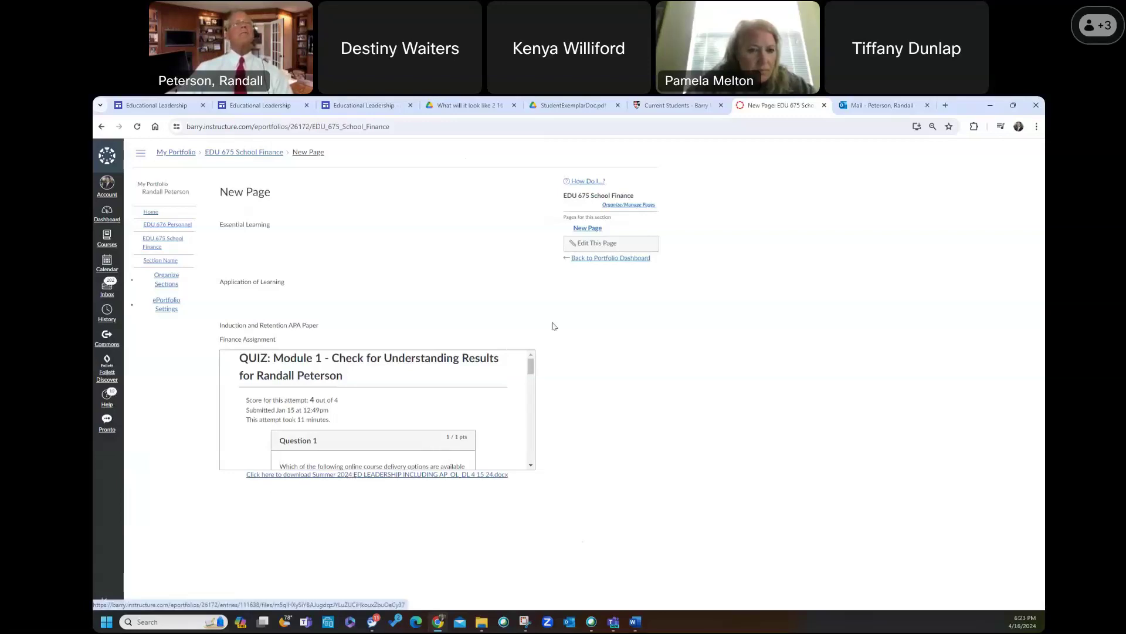
Show a Course Submission block on the EDU 675 page, look through the available submissions without choosing one, and save the page
left_click(594, 244)
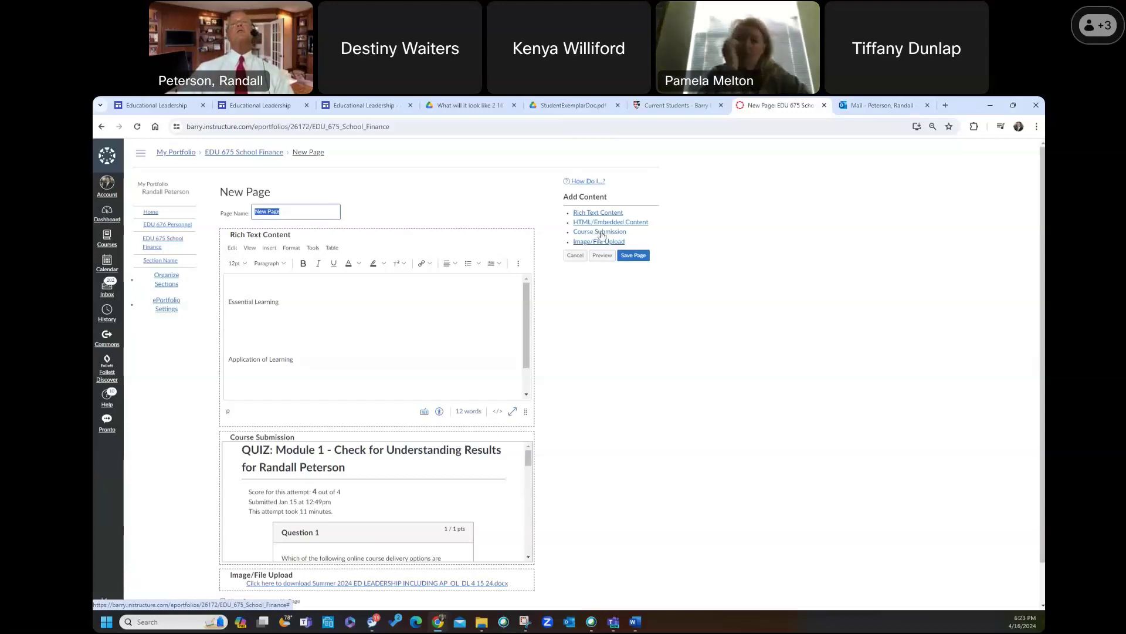
left_click(602, 233)
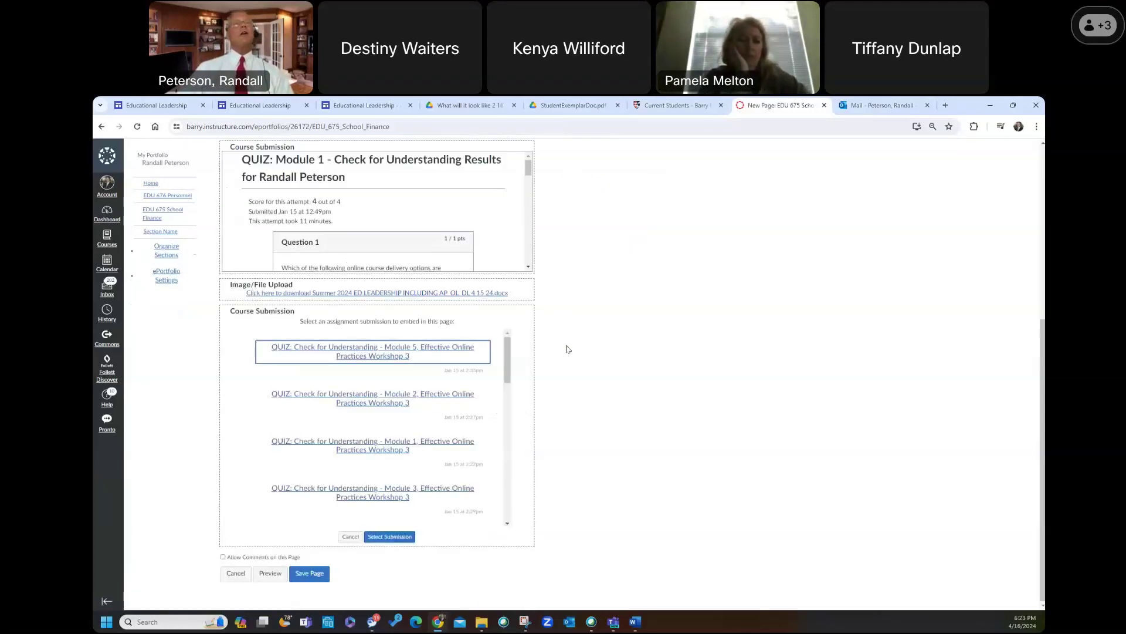
mouse_move(508, 357)
left_mouse_down()
mouse_move(508, 516)
mouse_move(507, 358)
left_mouse_up()
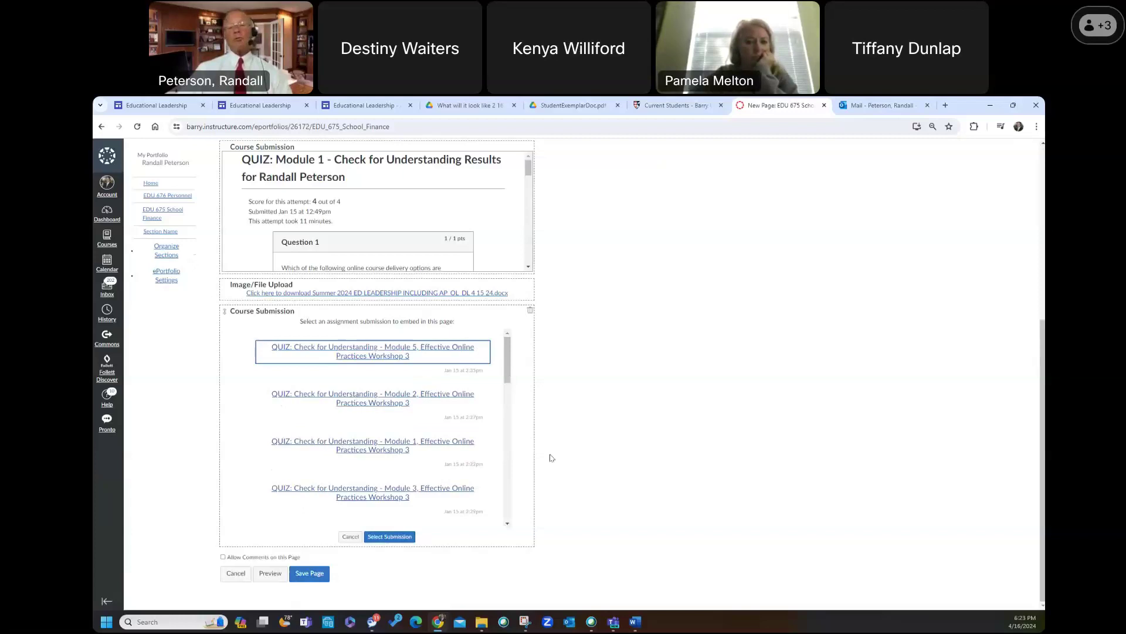
scroll(579, 464, "up", 2)
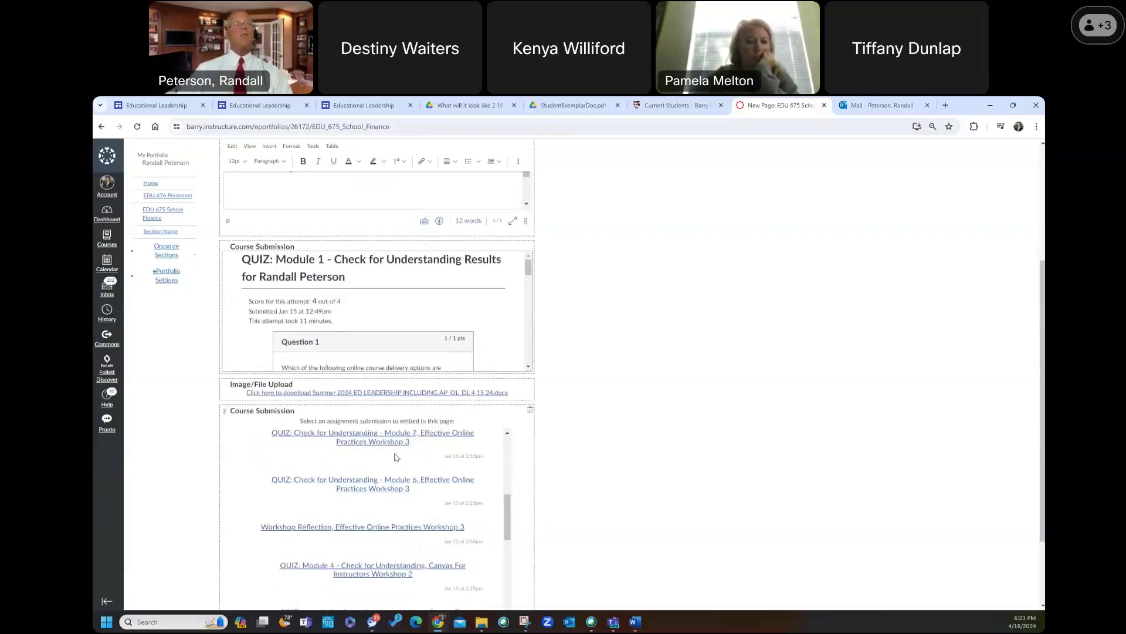
scroll(561, 473, "down", 3)
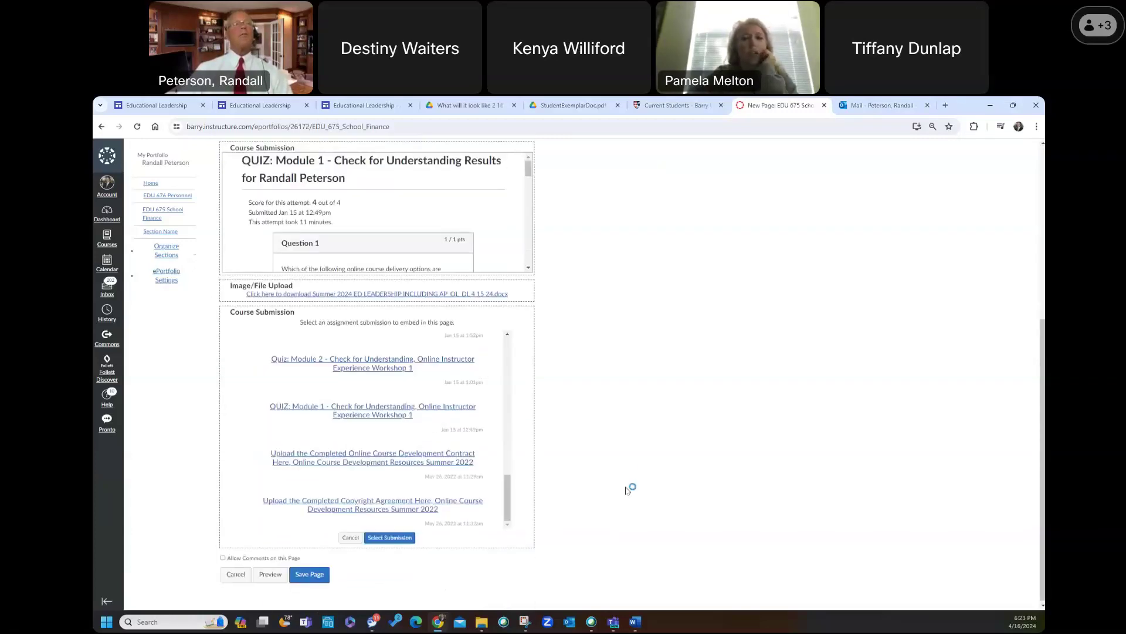
left_click(311, 575)
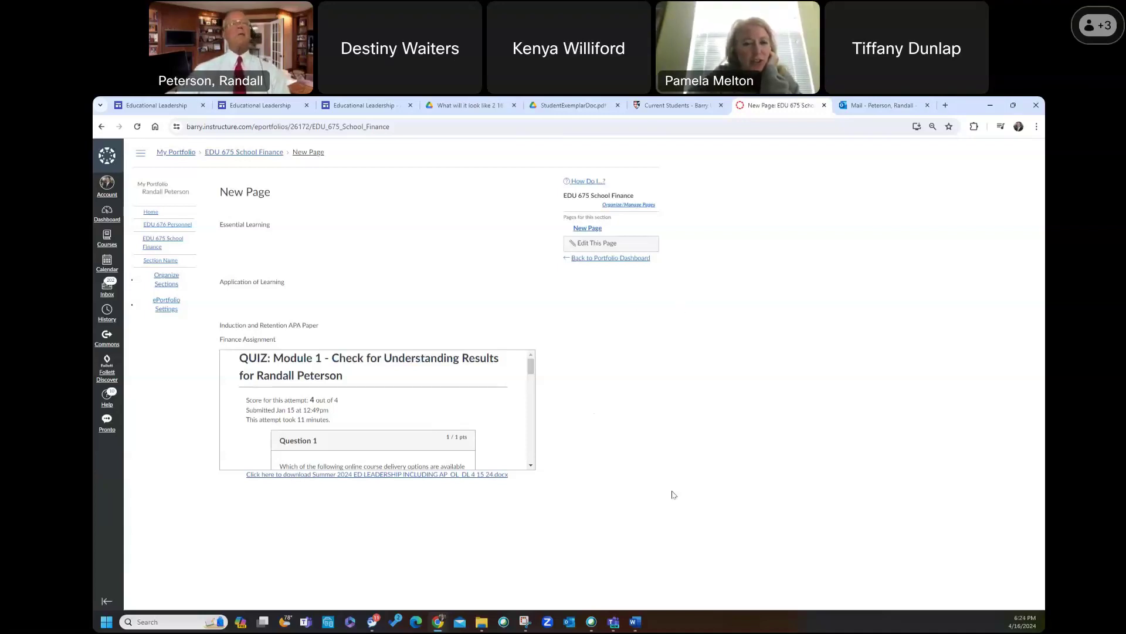
Review the saved EDU 675 page enlarged, from the Essential Learning heading to the Finance Assignment text and the document download link
scroll(316, 496, "up", 6)
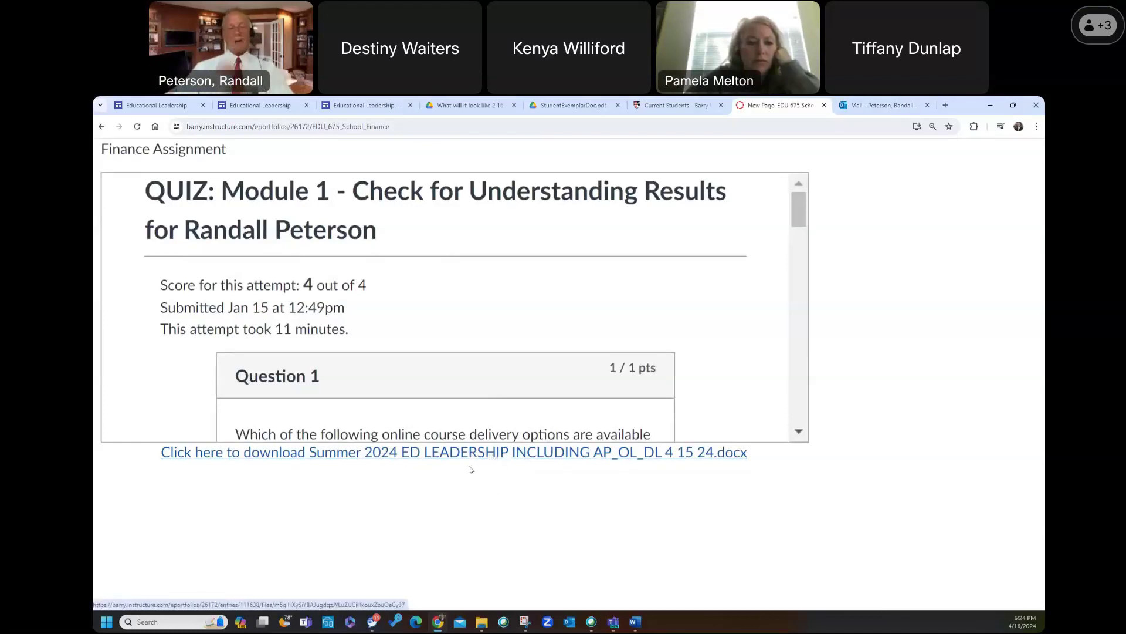
scroll(540, 485, "up", 6)
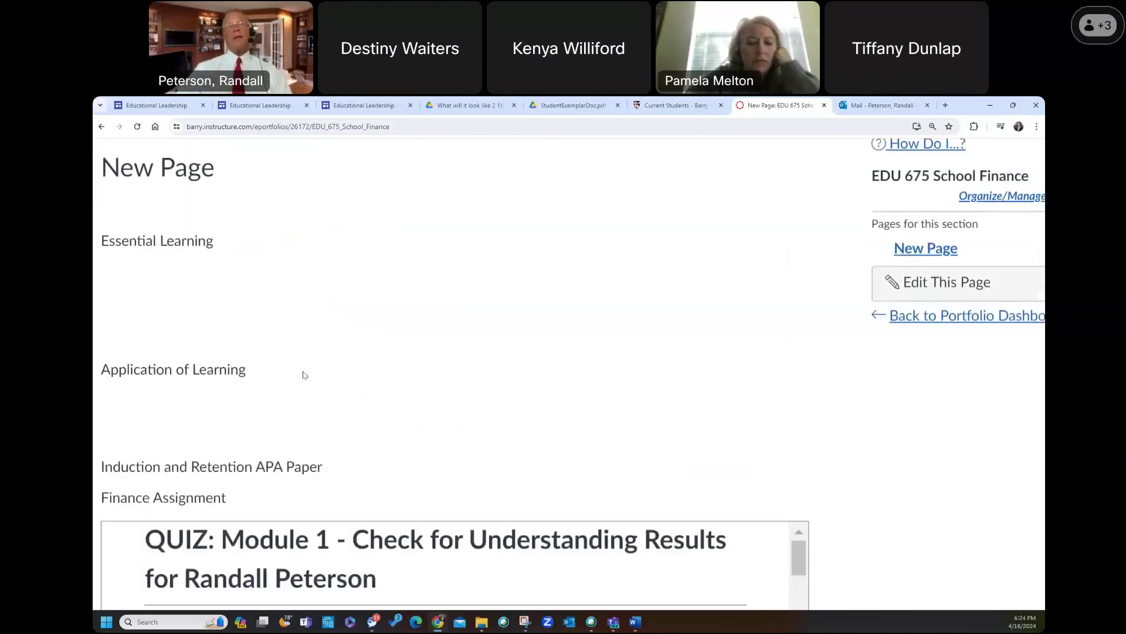
left_click_drag(235, 497, 95, 497)
scroll(278, 489, "down", 8)
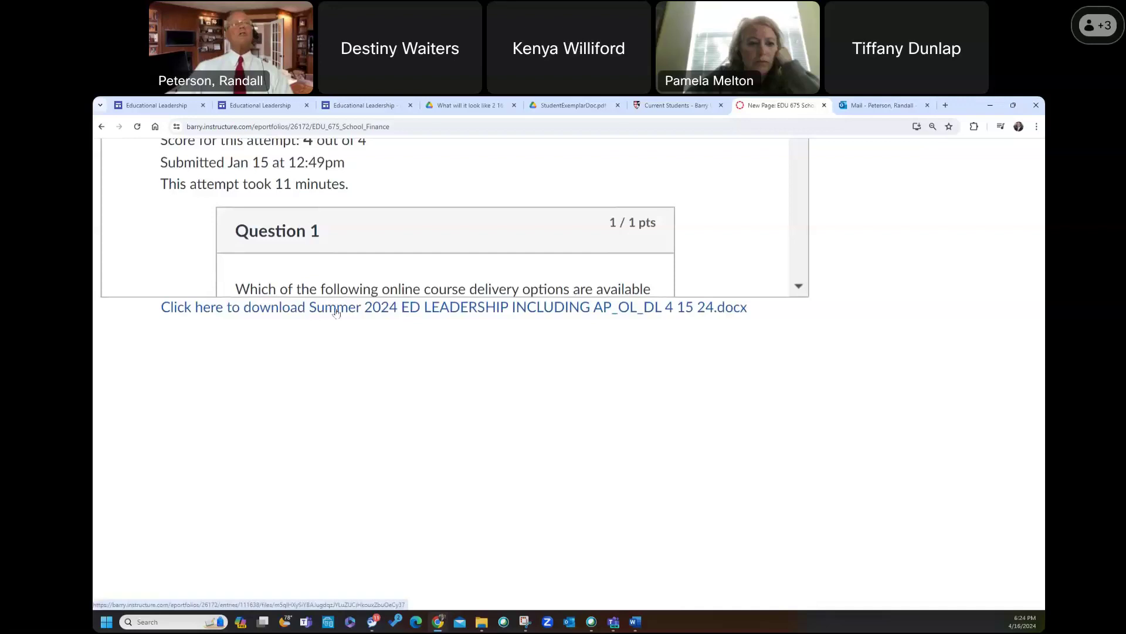
scroll(469, 500, "up", 7)
scroll(478, 499, "up", 3)
Open the student created exemplar pages document linked on the Canvas ePortfolio Requirement Information site
left_click(373, 107)
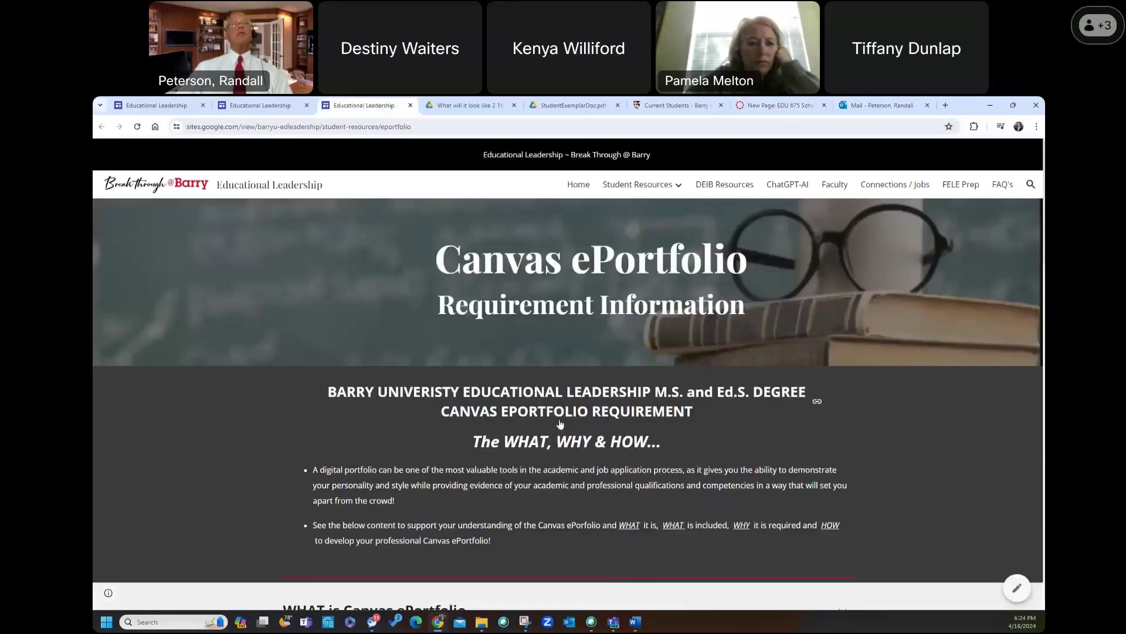
scroll(560, 423, "down", 15)
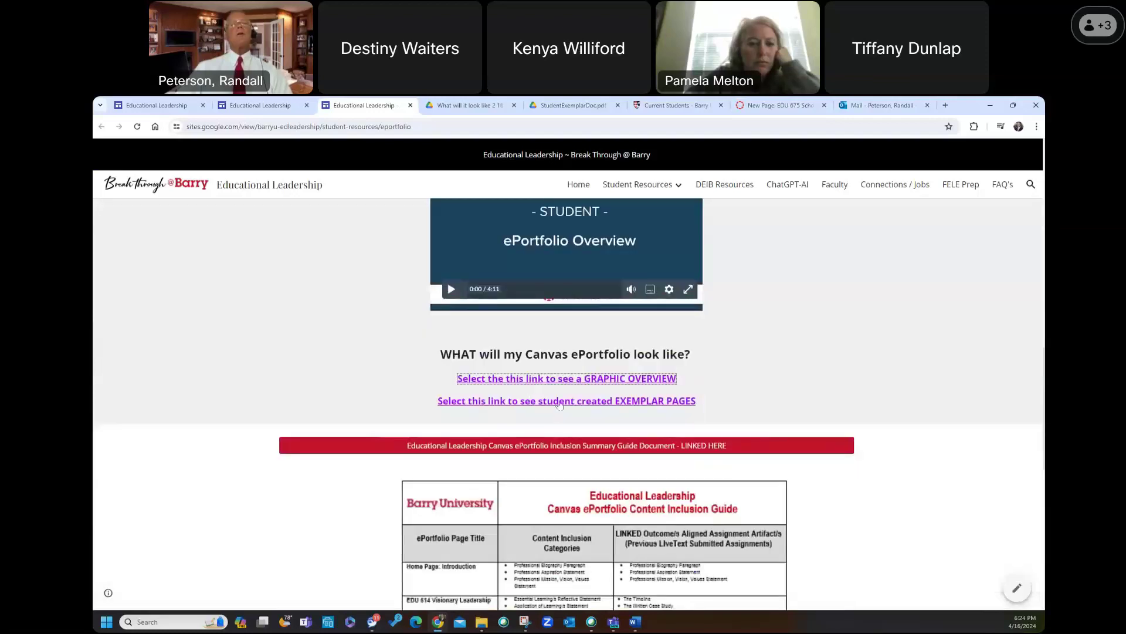
left_click(560, 401)
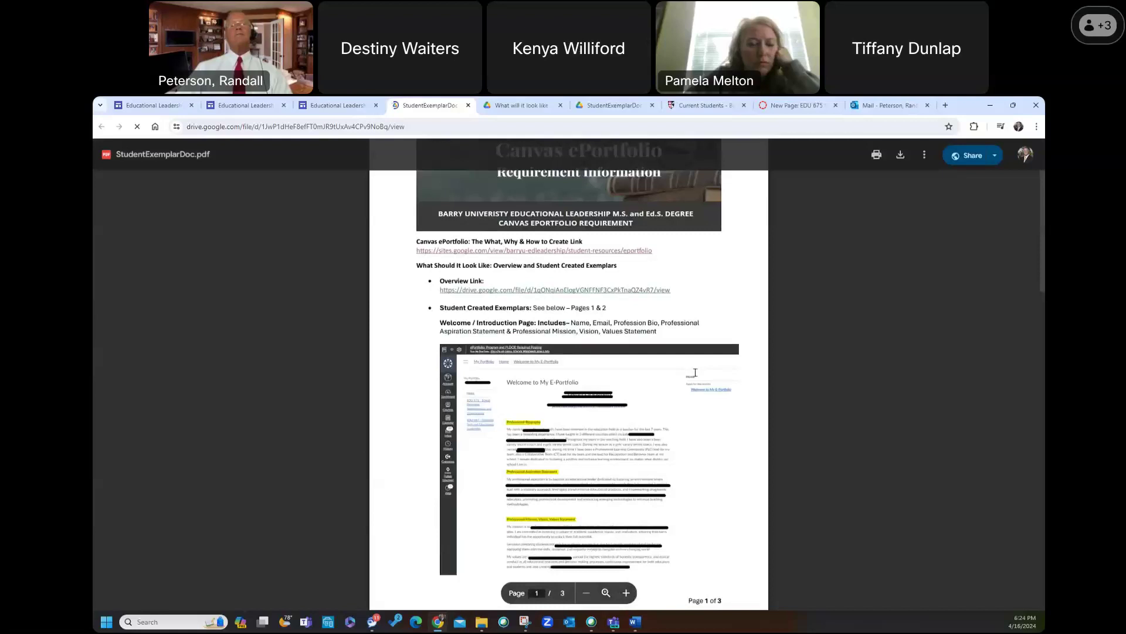
Examine Sample #1 of the EDU 676 course page enlarged, including its learning statements and Outcomes/Assignment Artifacts links
scroll(695, 372, "down", 7)
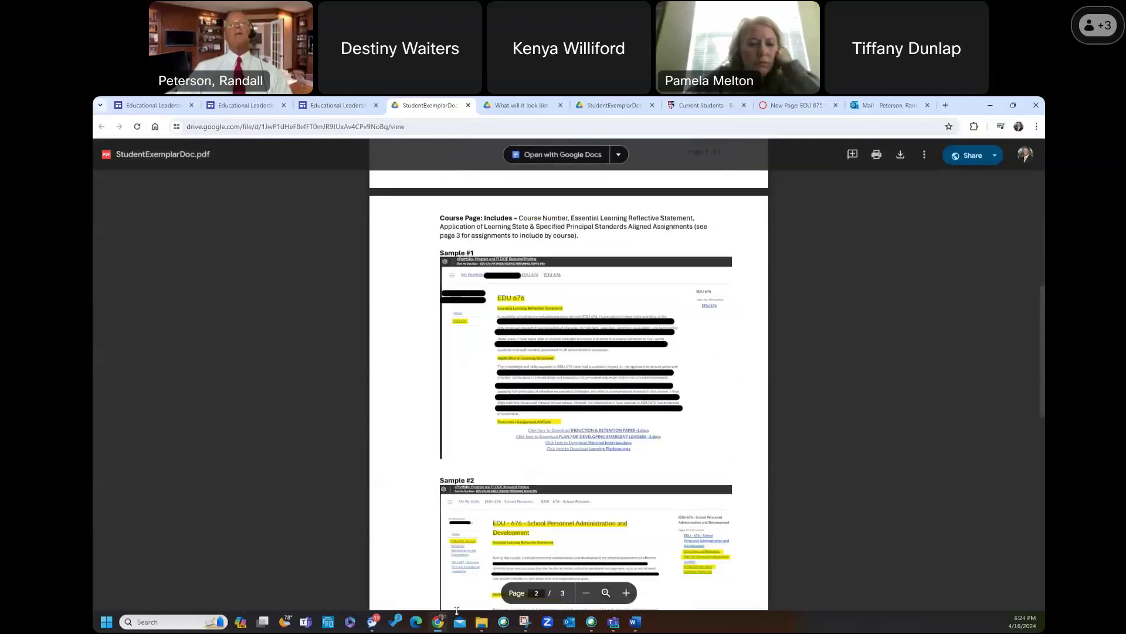
left_click(626, 593)
left_click(626, 593)
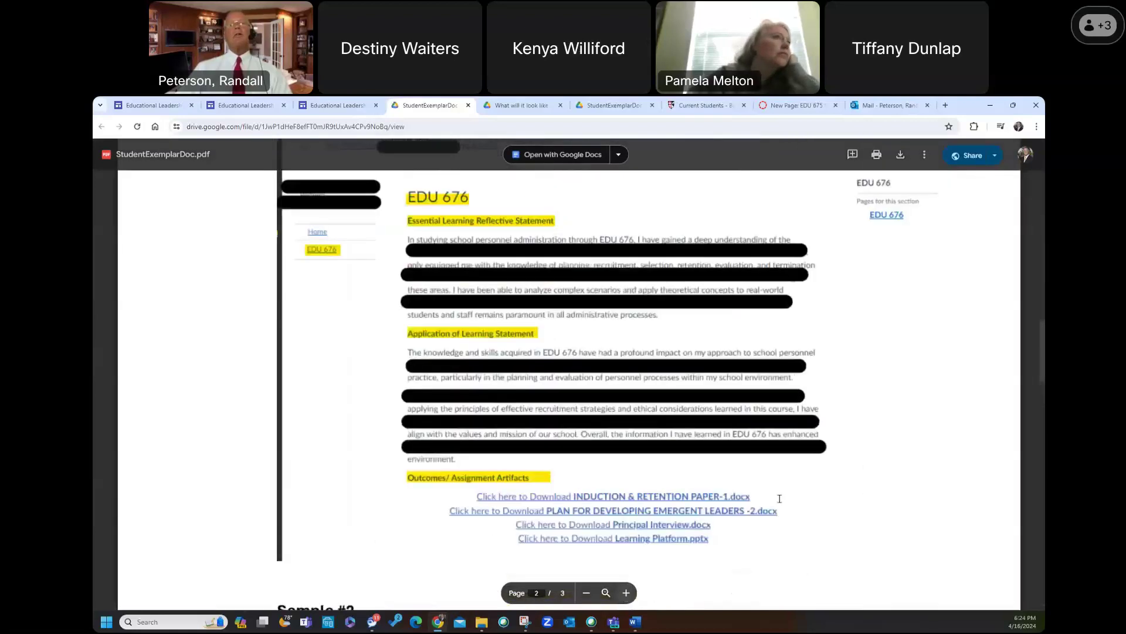
scroll(670, 491, "down", 4)
scroll(581, 492, "down", 2)
scroll(525, 495, "up", 2)
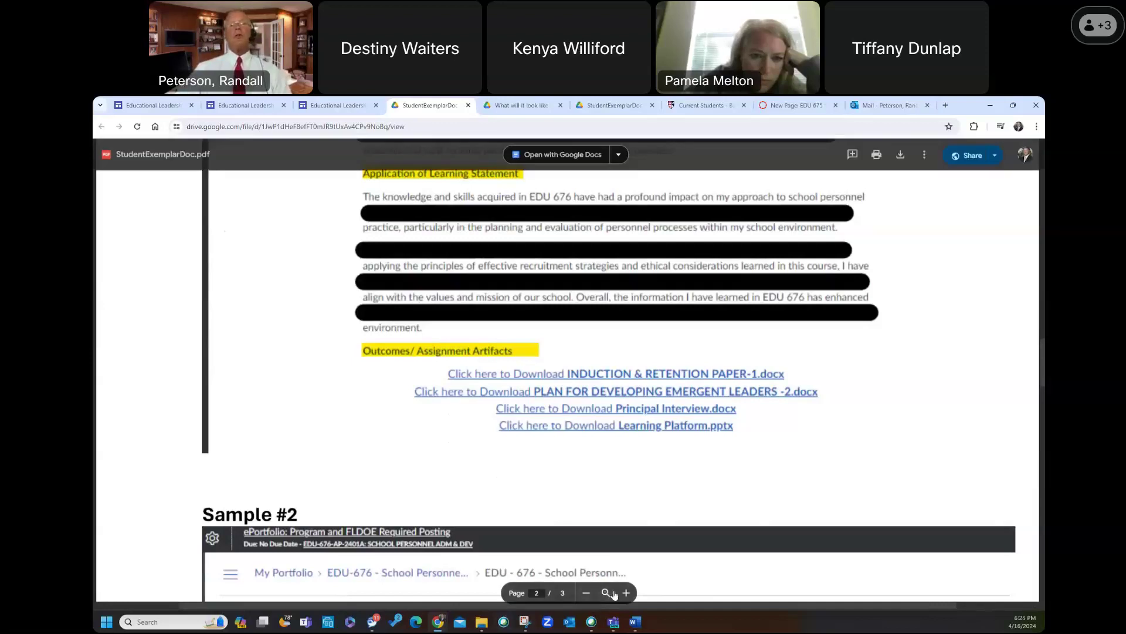
left_click(627, 592)
left_click(627, 593)
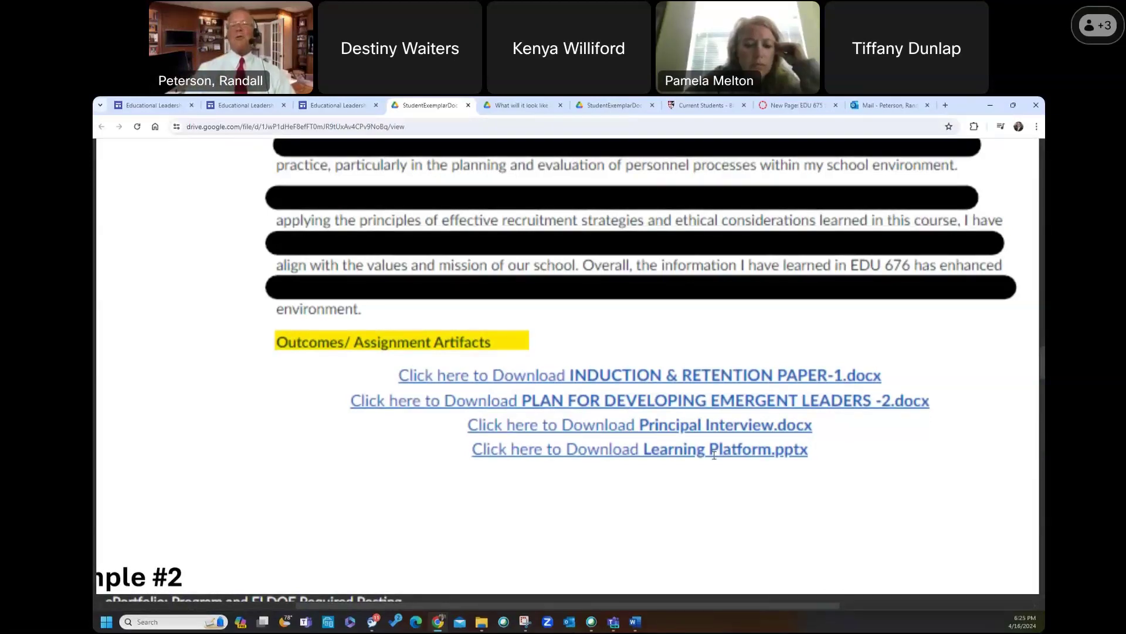
scroll(777, 447, "down", 6)
scroll(777, 448, "up", 10)
scroll(782, 453, "down", 3)
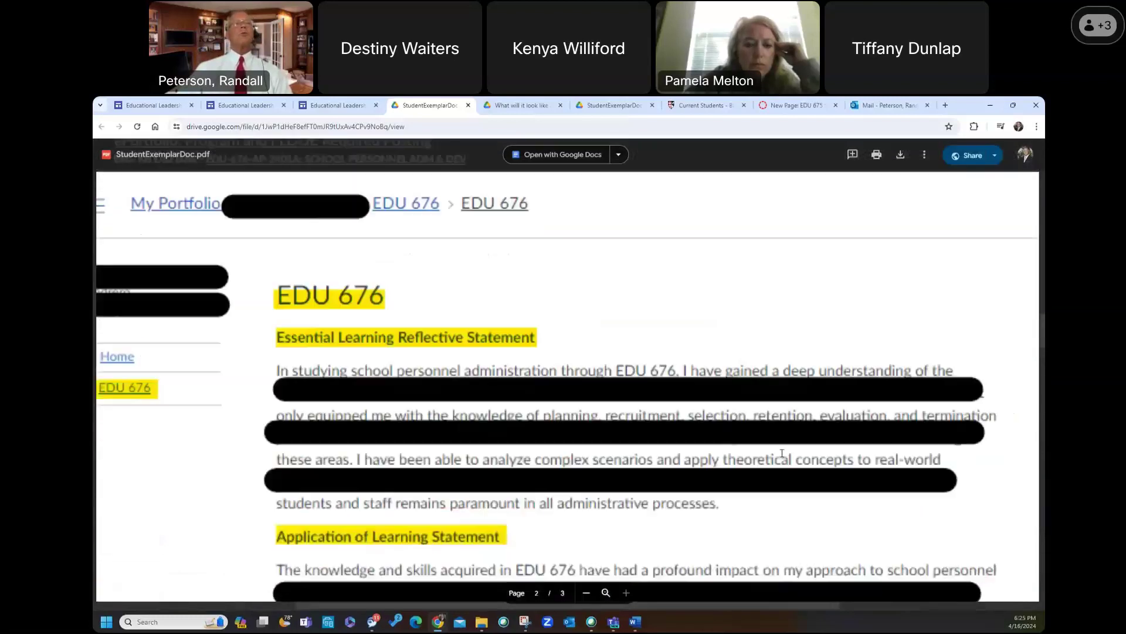
Examine the Canvas ePortfolio Content Inclusion Guide table in the exemplar document, from the introduction page row through EDU 699 Internship
scroll(782, 453, "down", 15)
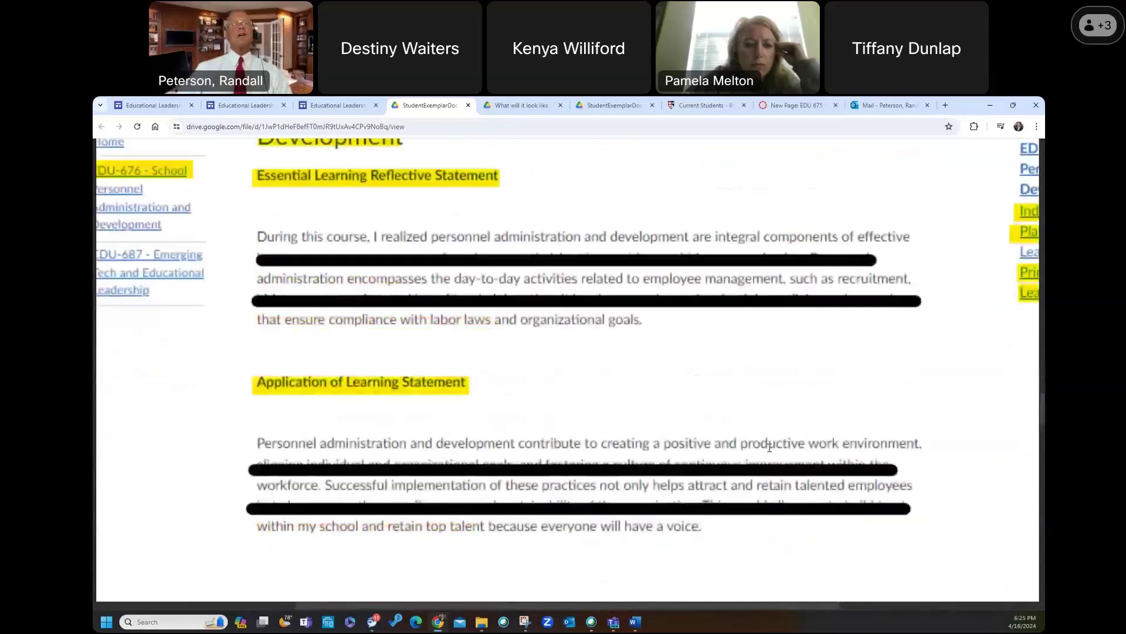
scroll(770, 445, "down", 4)
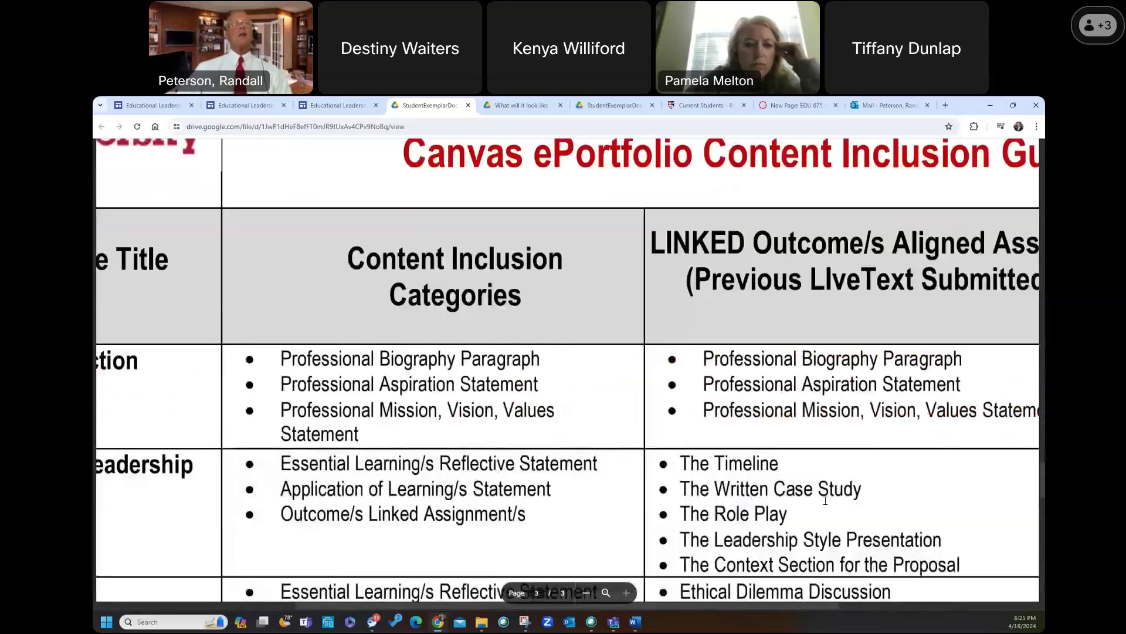
left_click(587, 593)
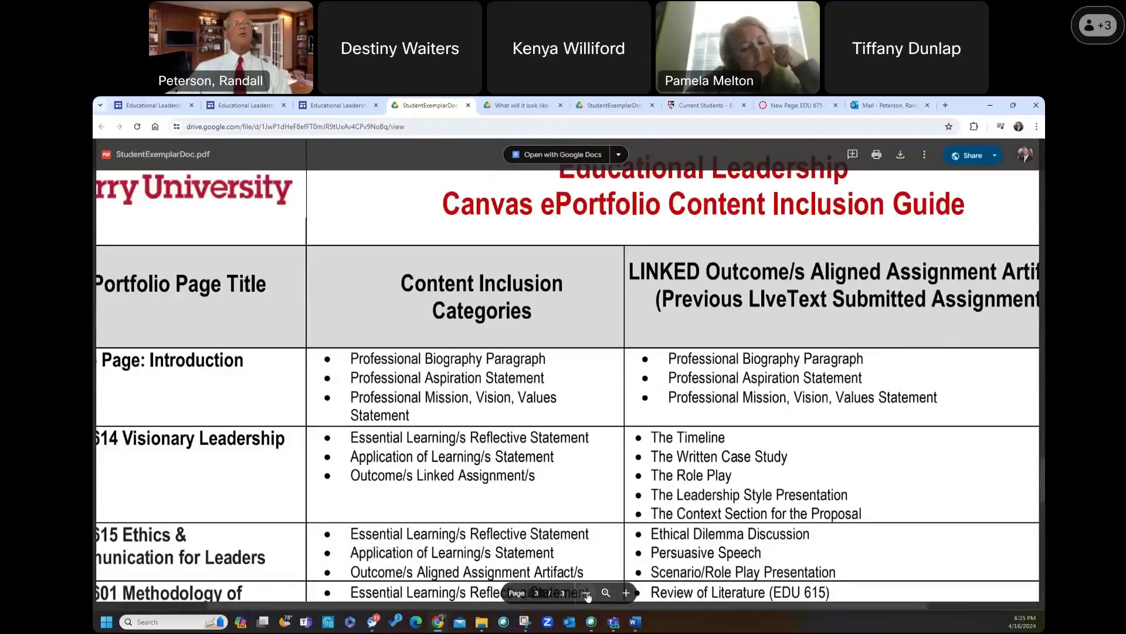
left_click(587, 593)
scroll(496, 475, "down", 6)
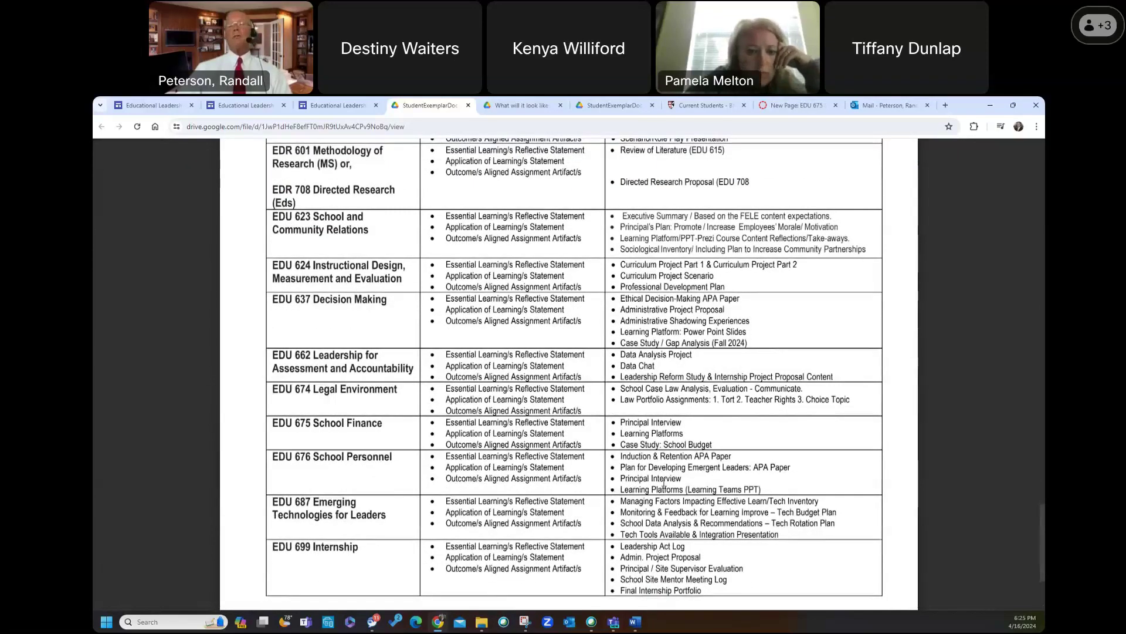
Return to Sample #1 of the EDU 676 page and examine its Outcomes/Assignment Artifacts download links enlarged
scroll(623, 468, "up", 20)
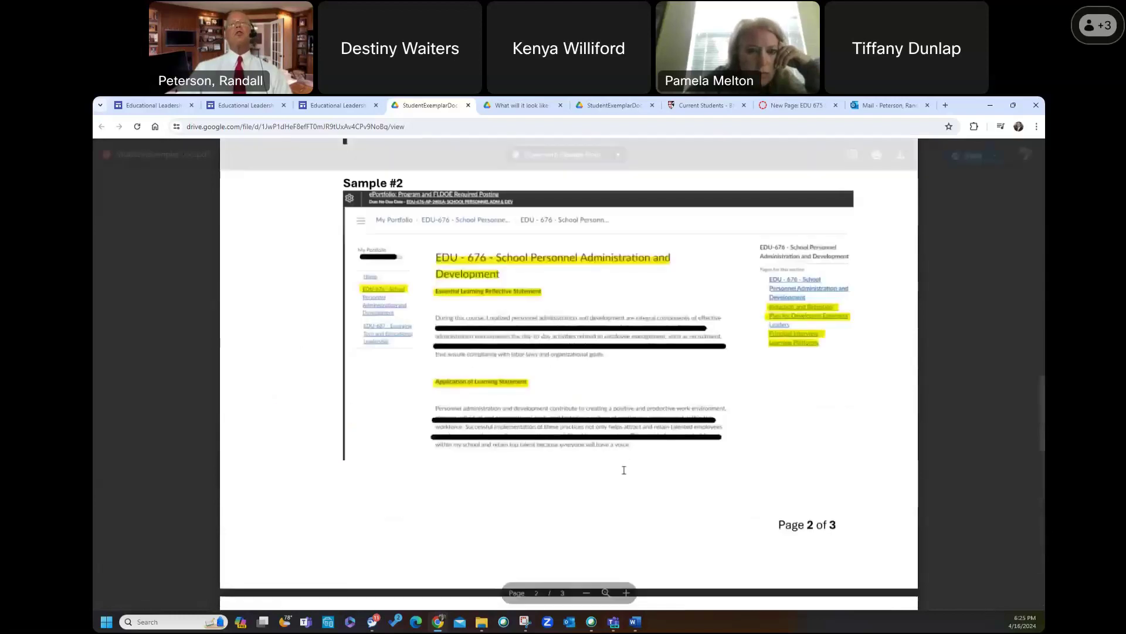
scroll(590, 448, "up", 4)
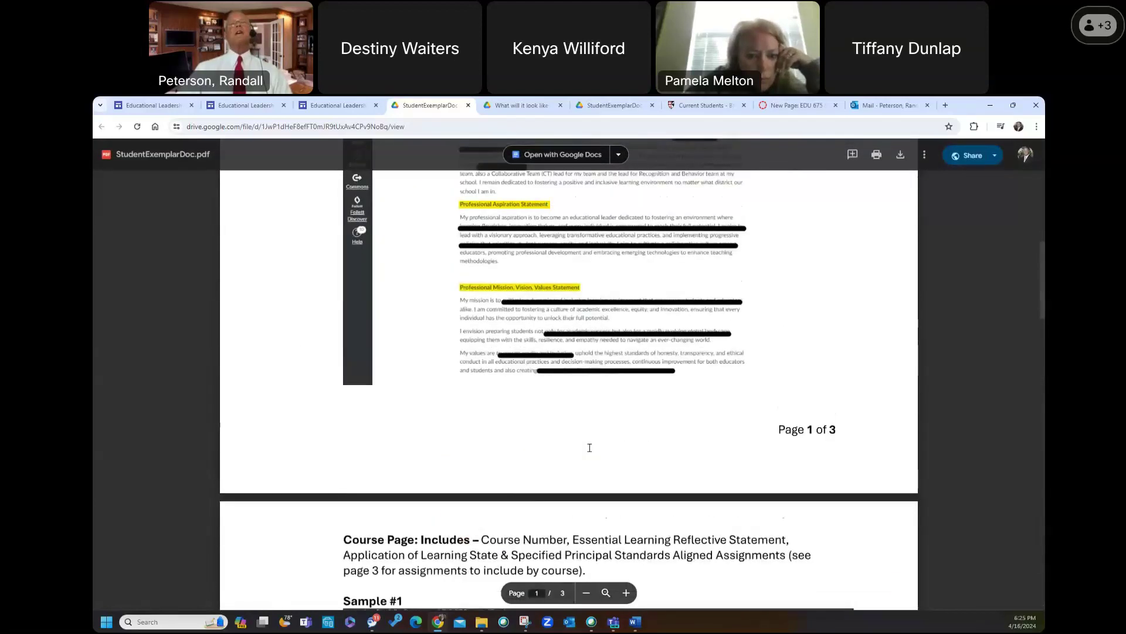
scroll(589, 445, "down", 8)
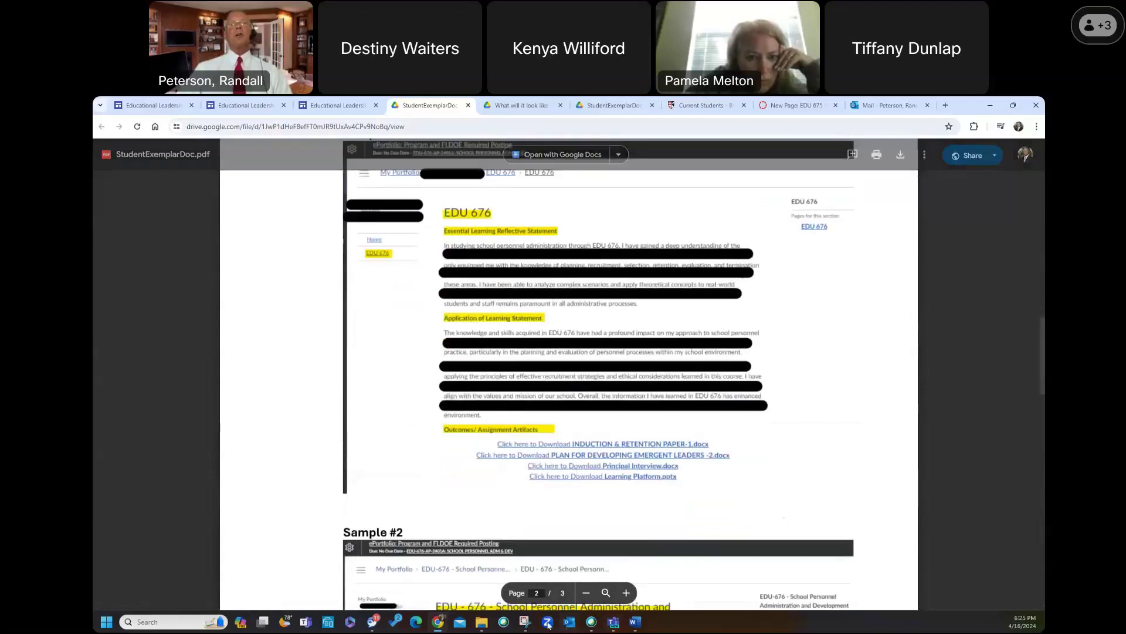
left_click(626, 593)
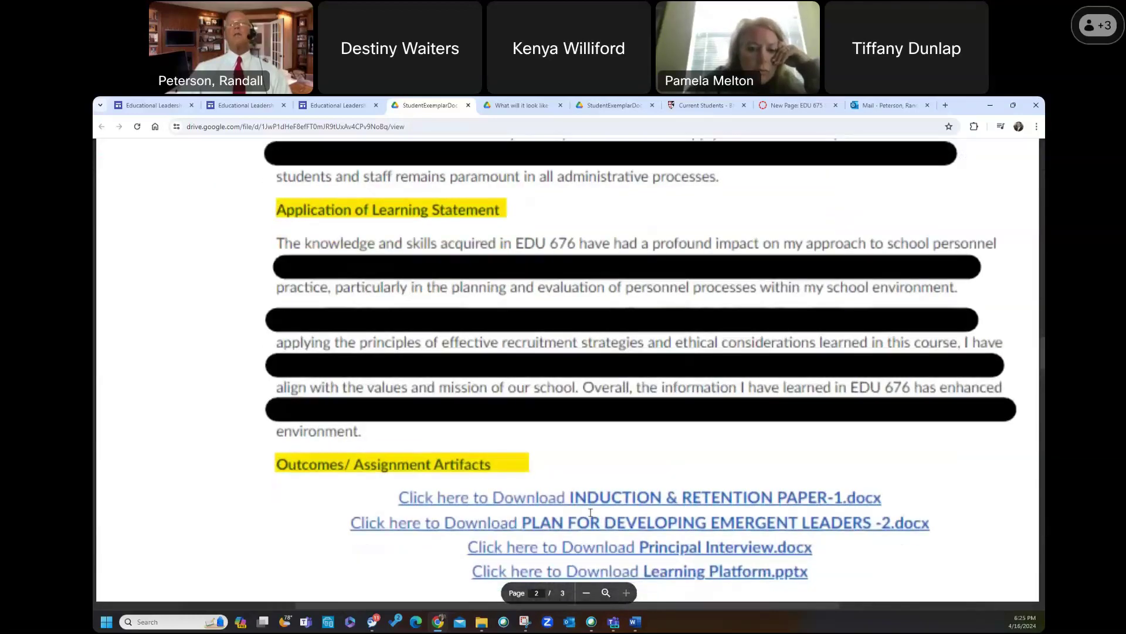
scroll(590, 512, "down", 1)
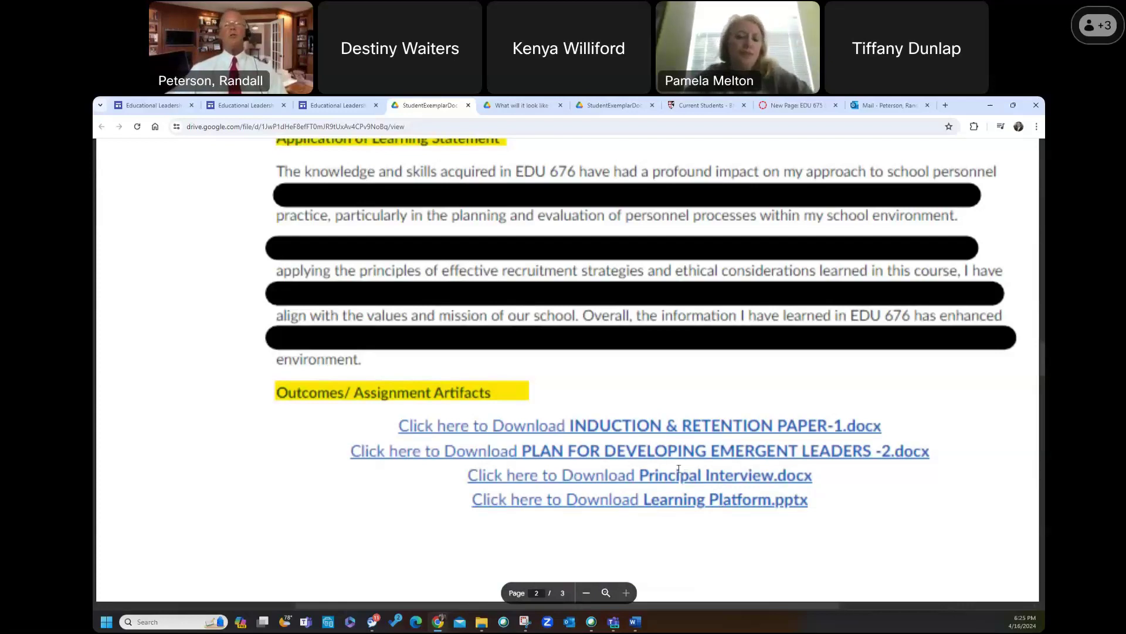
Examine Sample #2 of the EDU 676 page, including its learning statements and the separate assignment pages listed for the section
scroll(678, 467, "down", 10)
scroll(598, 567, "up", 2)
scroll(596, 553, "down", 4)
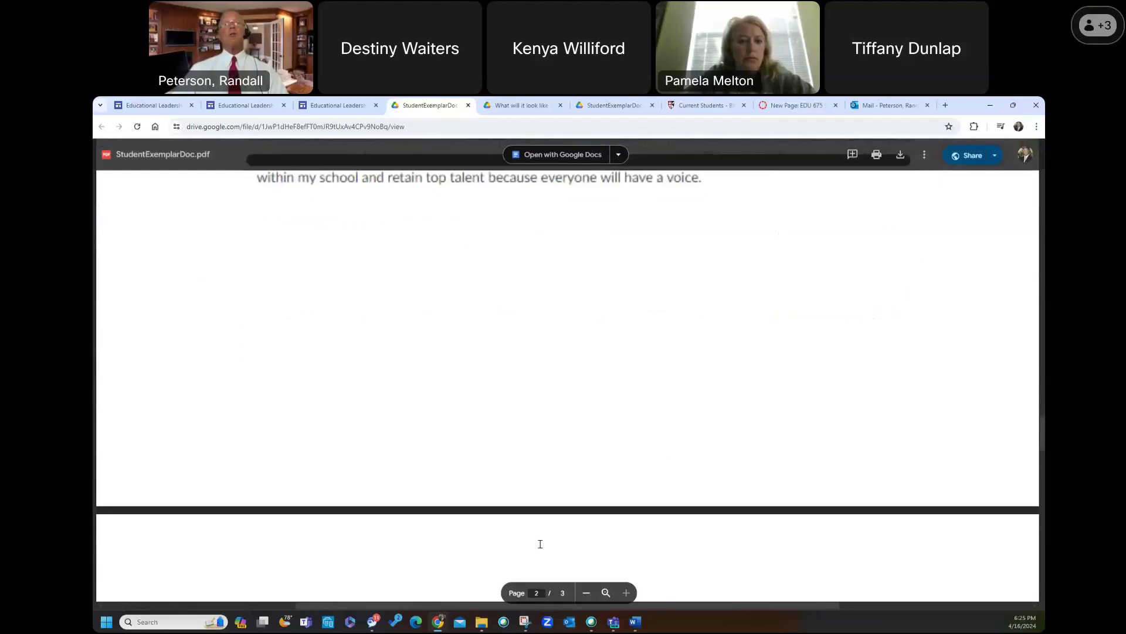
scroll(539, 534, "up", 3)
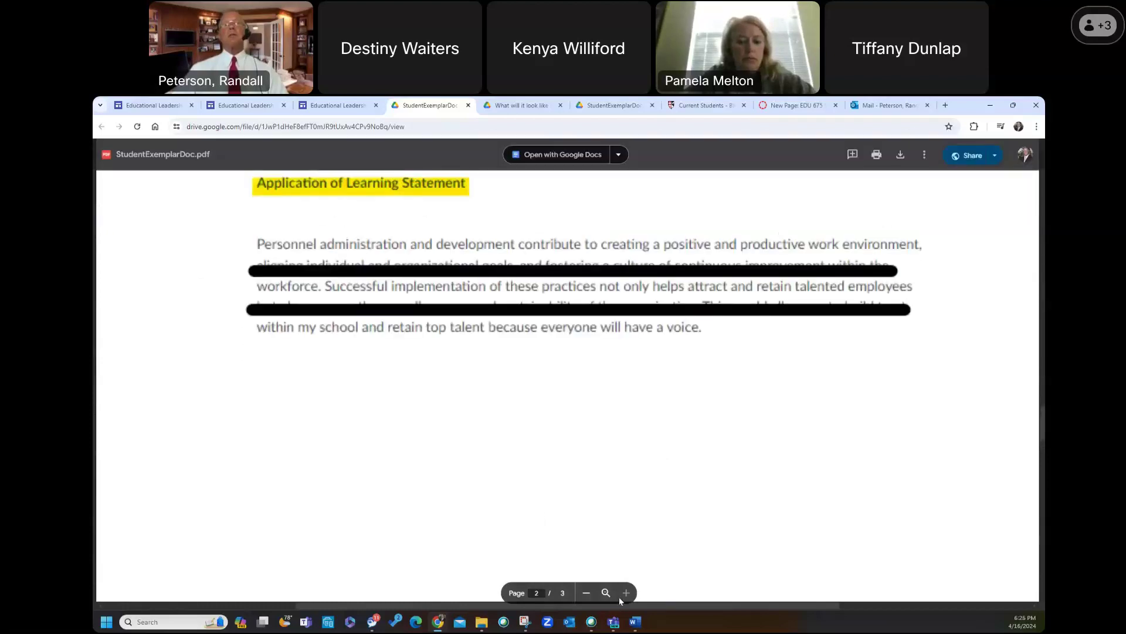
left_click(586, 592)
scroll(698, 447, "up", 4)
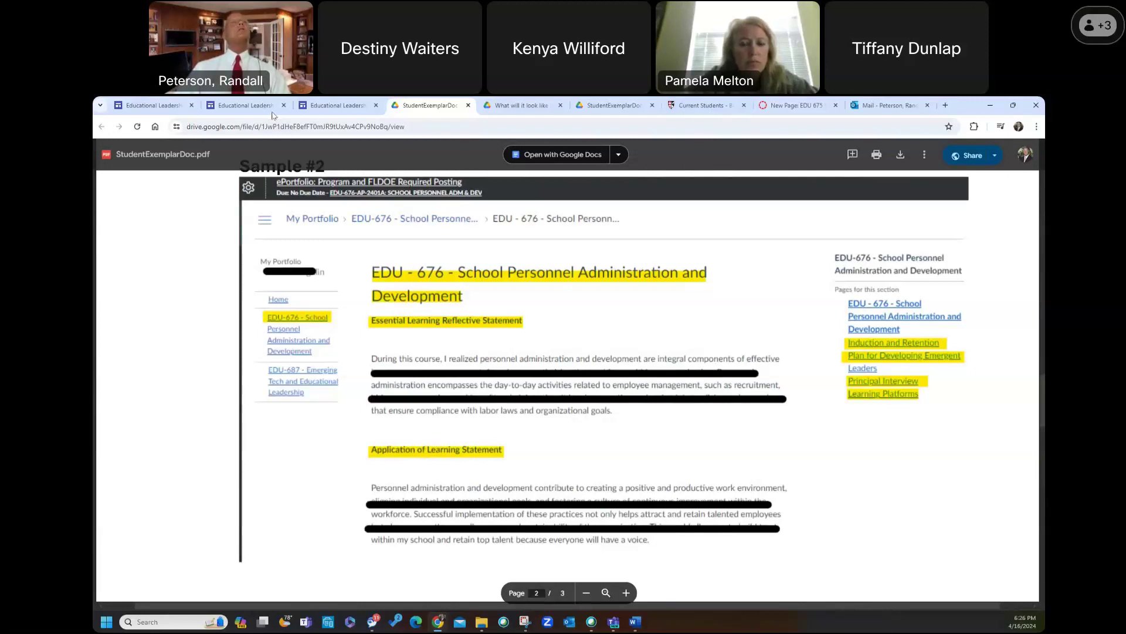
Switch to the EDU 675 School Finance page in Canvas and review it whole, from the learning headings to the document download link
left_click(789, 110)
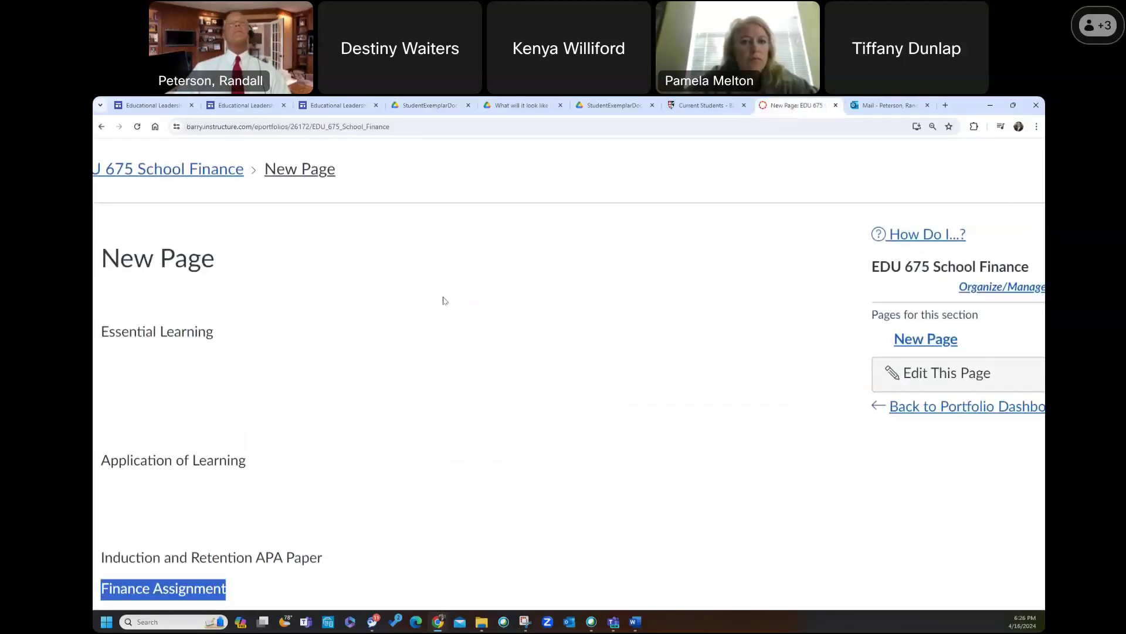
scroll(609, 478, "down", 3)
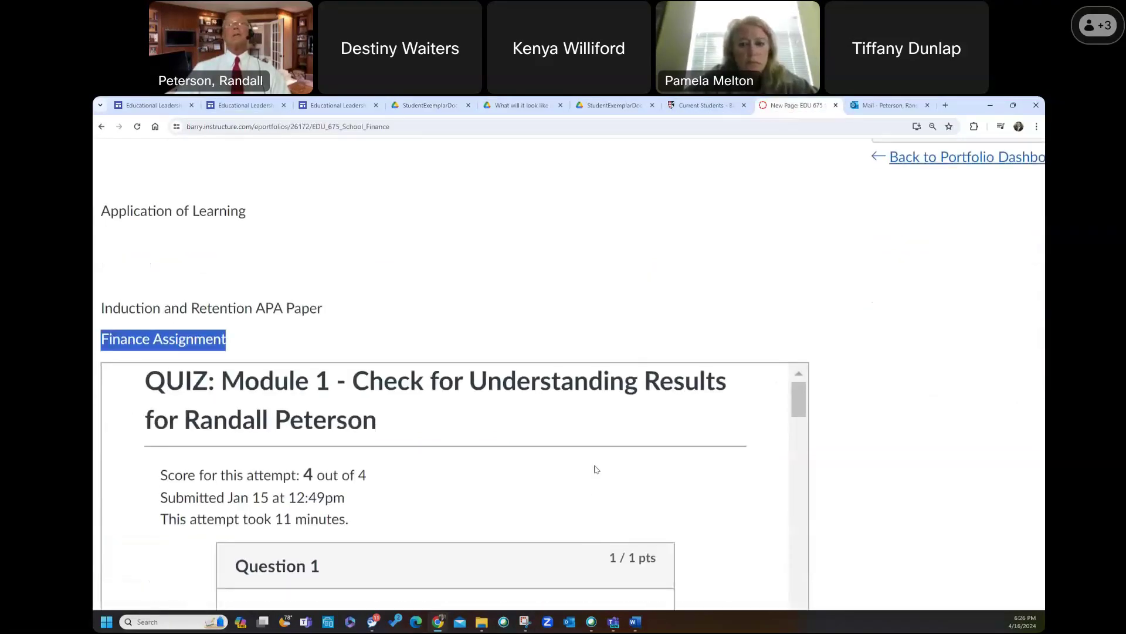
key("ctrl+minus")
key("ctrl+minus")
key("ctrl+minus")
key("ctrl+minus")
key("ctrl+minus")
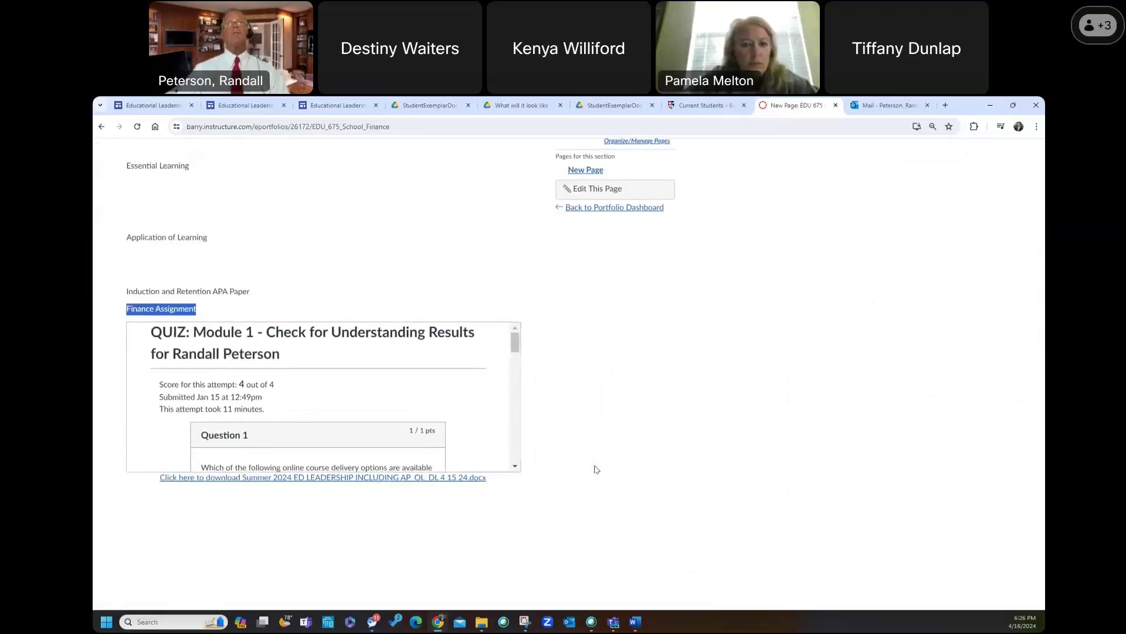
key("ctrl+minus")
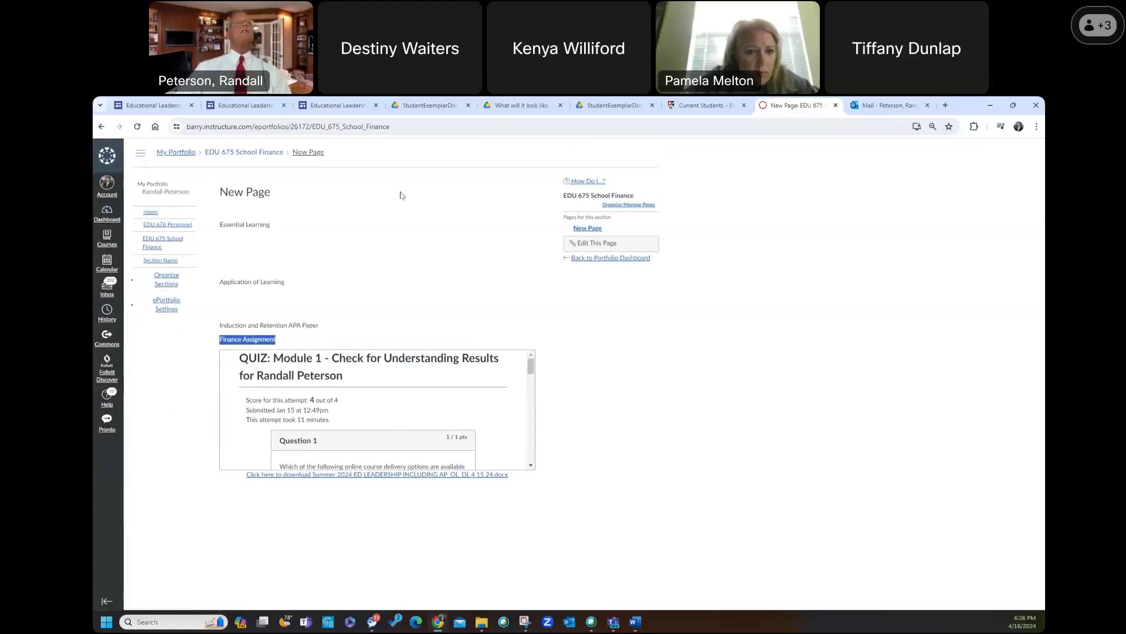
Open the EDU 675 page for editing, add another Course Submission block, and look through the available submissions
left_click(598, 243)
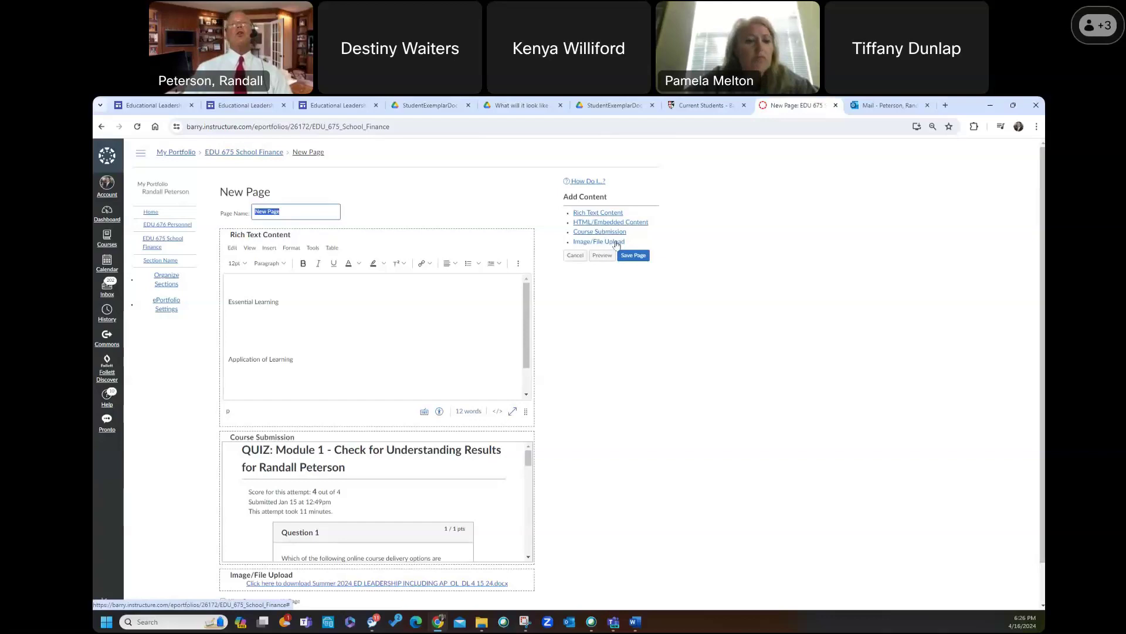
scroll(626, 345, "down", 1)
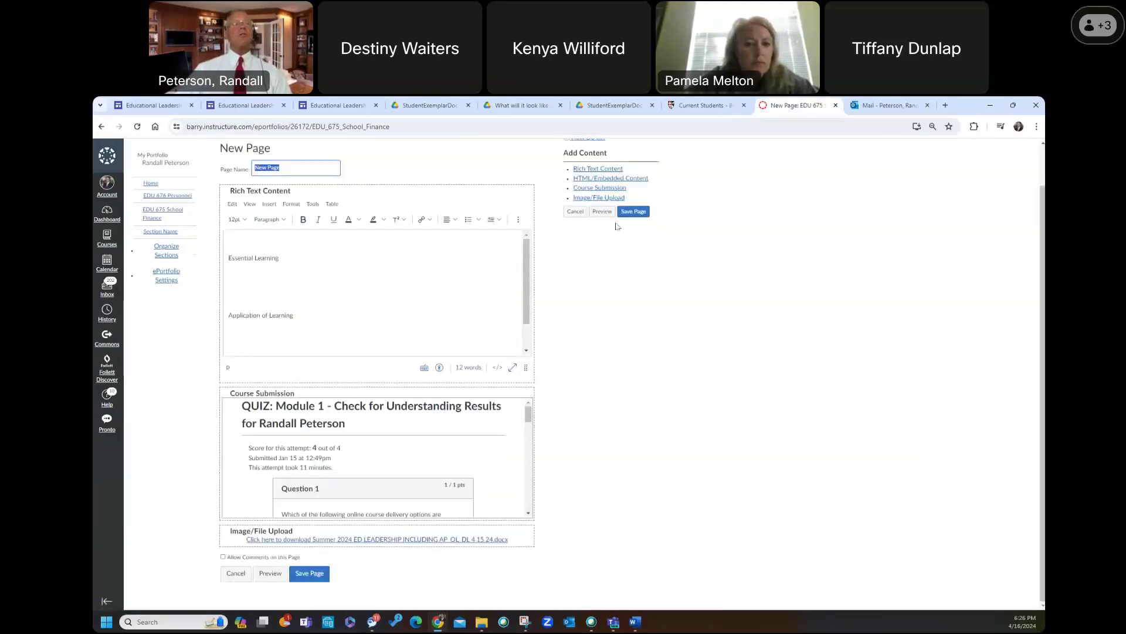
left_click(607, 189)
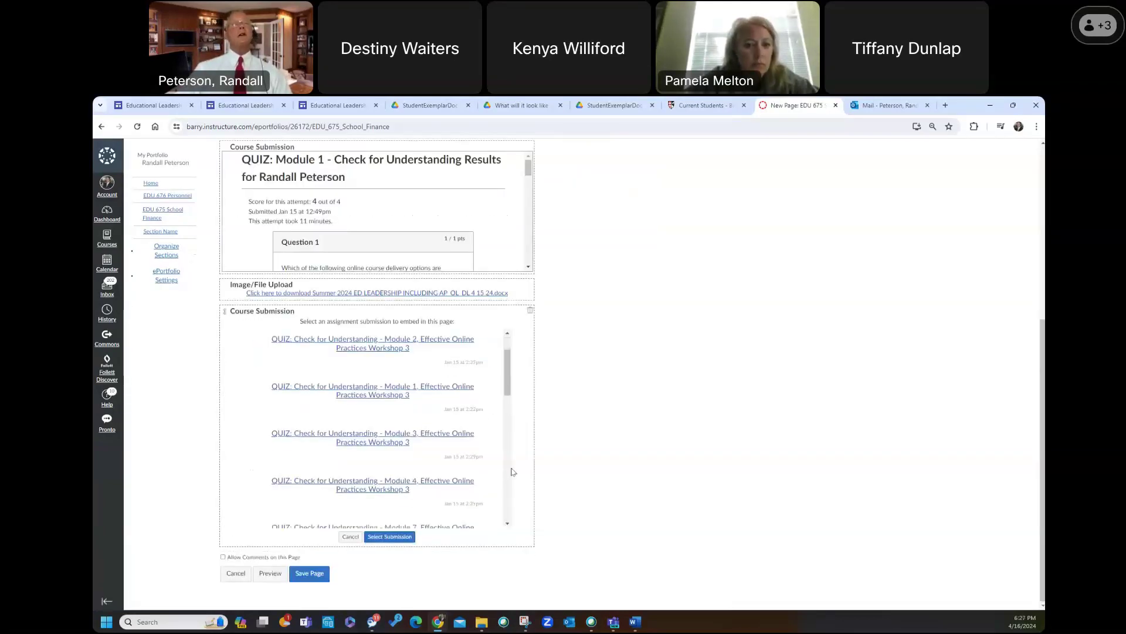
left_click_drag(510, 378, 597, 382)
scroll(597, 382, "up", 5)
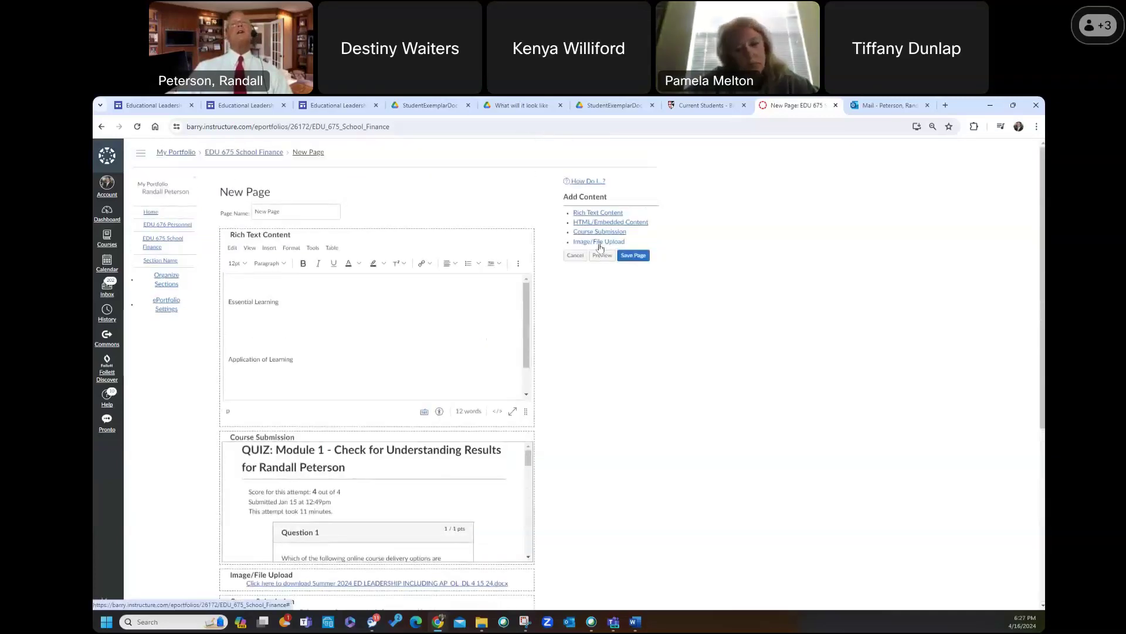
Add an Image/File Upload block to the EDU 675 page and place the text cursor beneath the Essential Learning heading
left_click(603, 247)
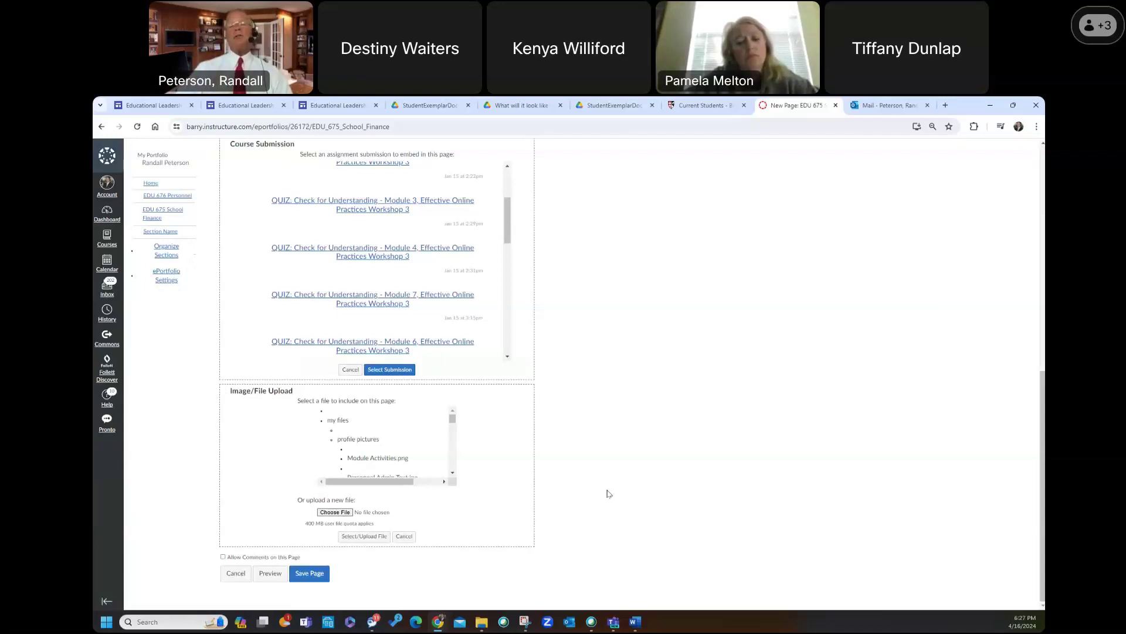
scroll(608, 493, "up", 8)
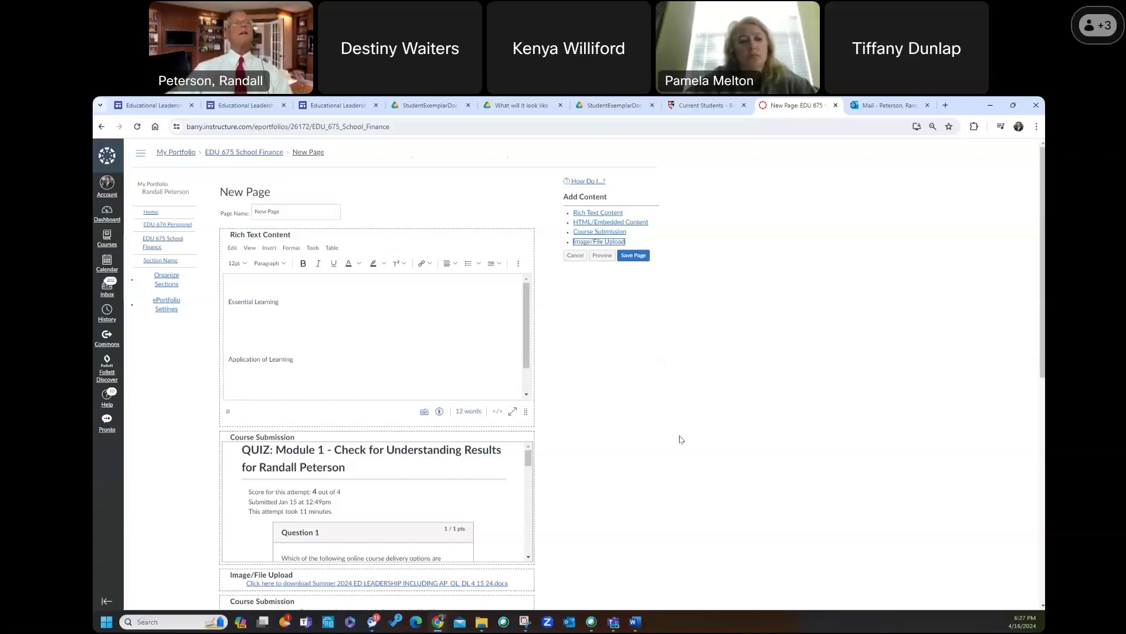
left_click(290, 319)
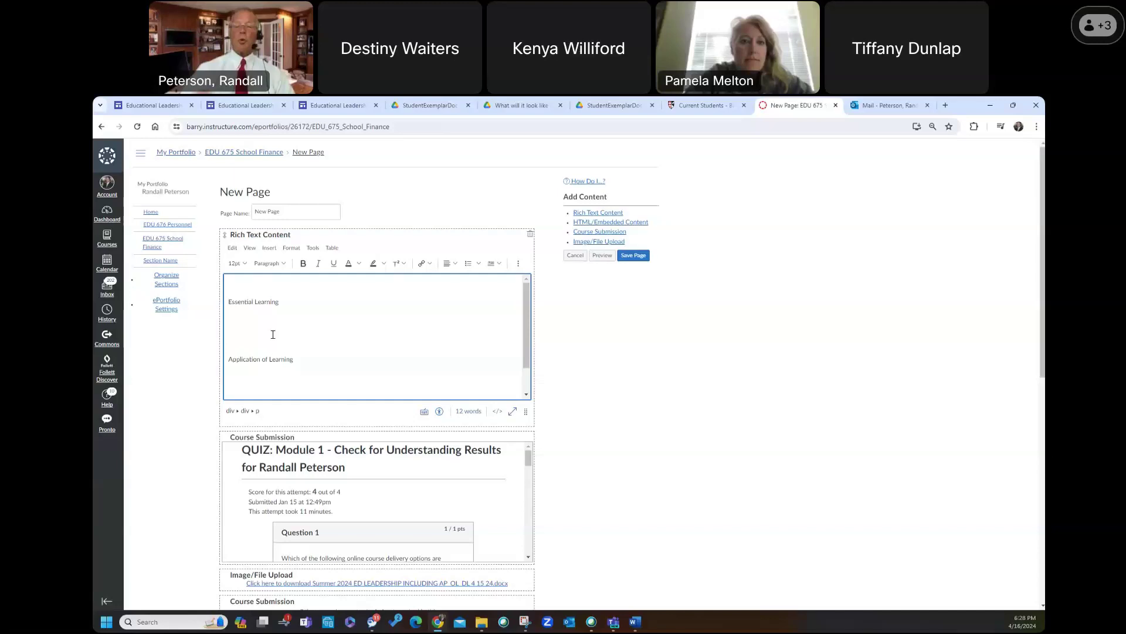
Switch to the Educational Leadership site, go from its home page to the ePortfolio page, and show the graphic overview and exemplar links
key("ctrl+3")
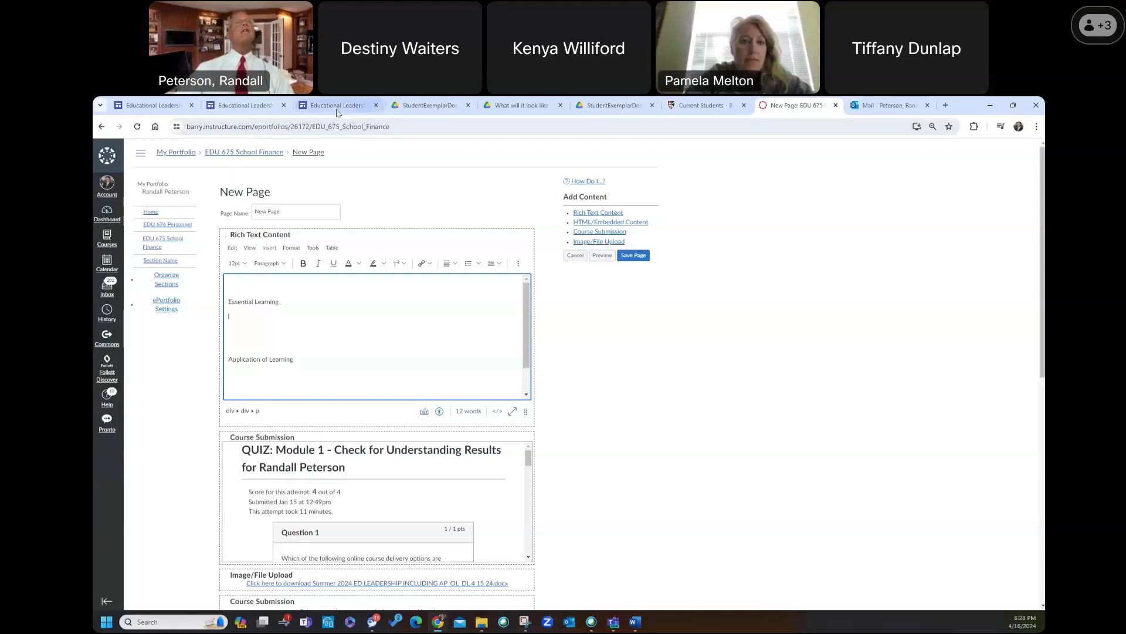
scroll(257, 388, "up", 15)
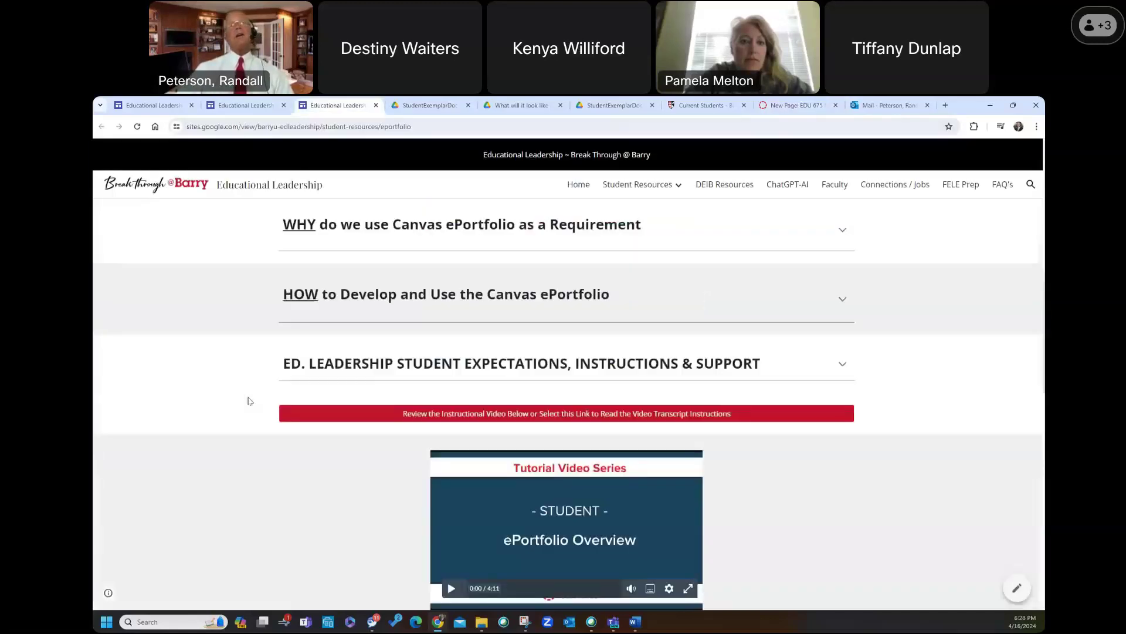
left_click(576, 185)
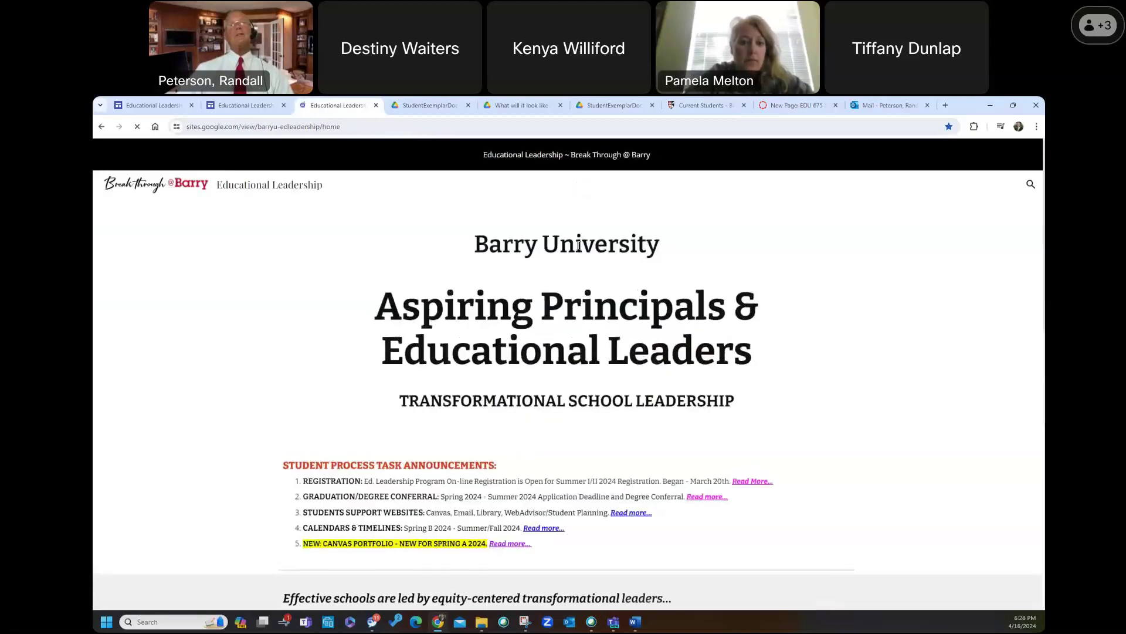
mouse_move(617, 184)
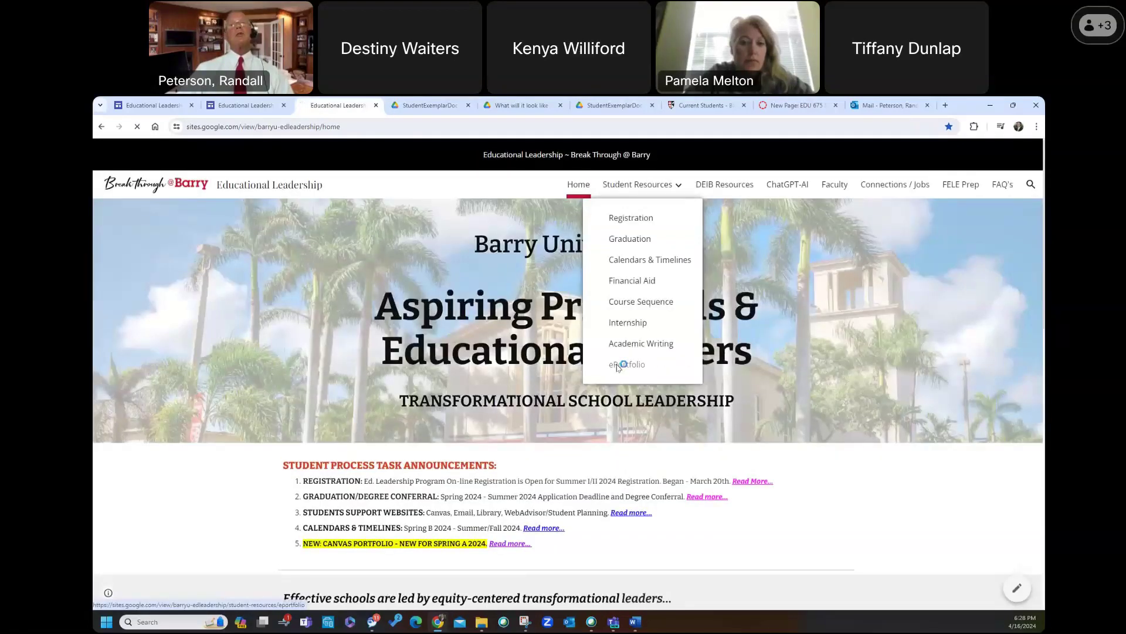
left_click(617, 365)
scroll(383, 327, "down", 10)
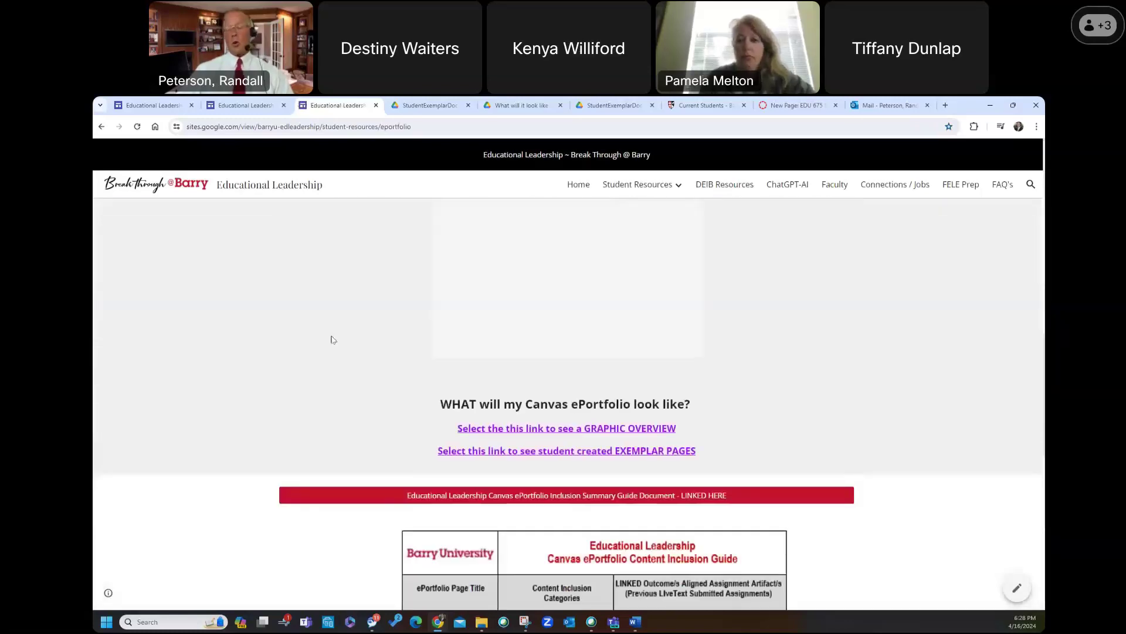
scroll(419, 361, "down", 1)
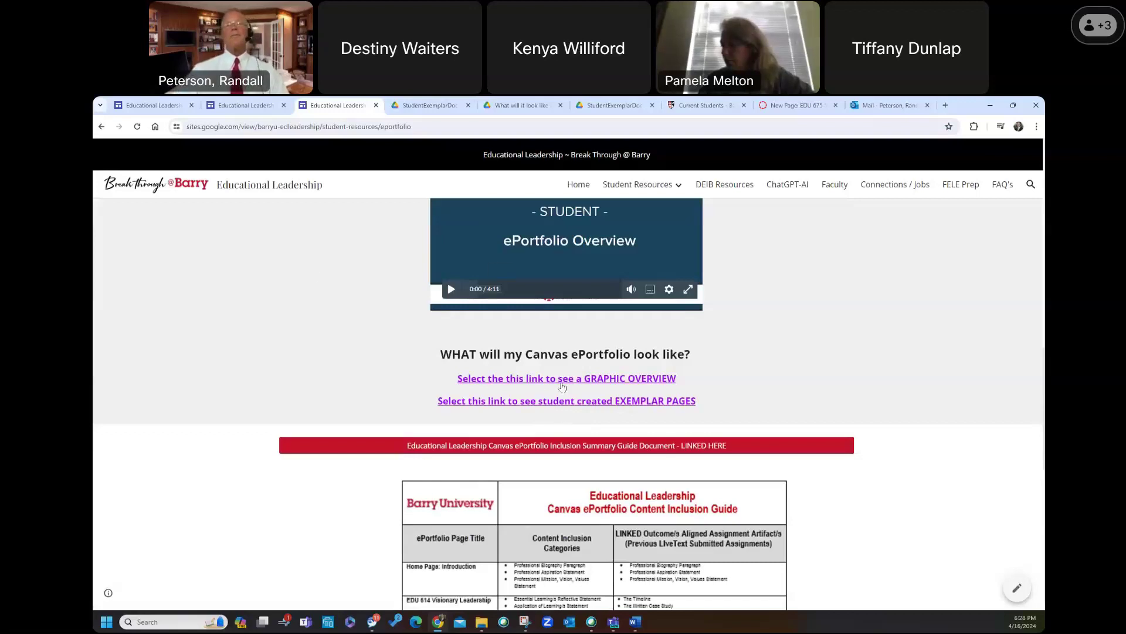
Open the student created exemplar pages document, view its Welcome / Introduction page sample, and switch back to the EDU 675 page in Canvas
scroll(384, 360, "up", 8)
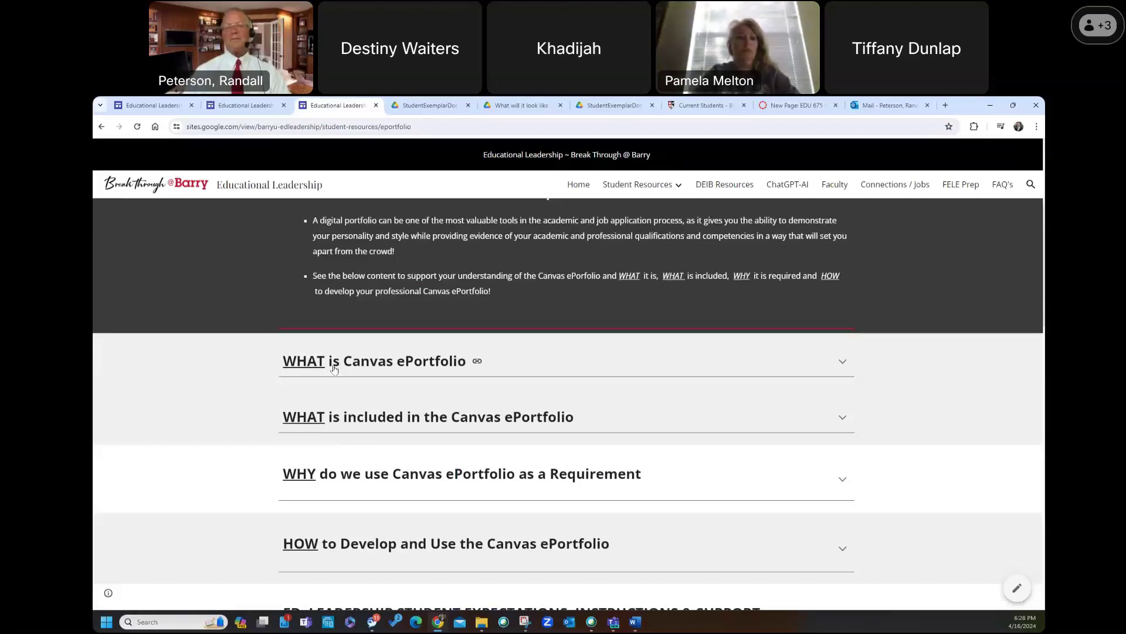
scroll(551, 413, "down", 3)
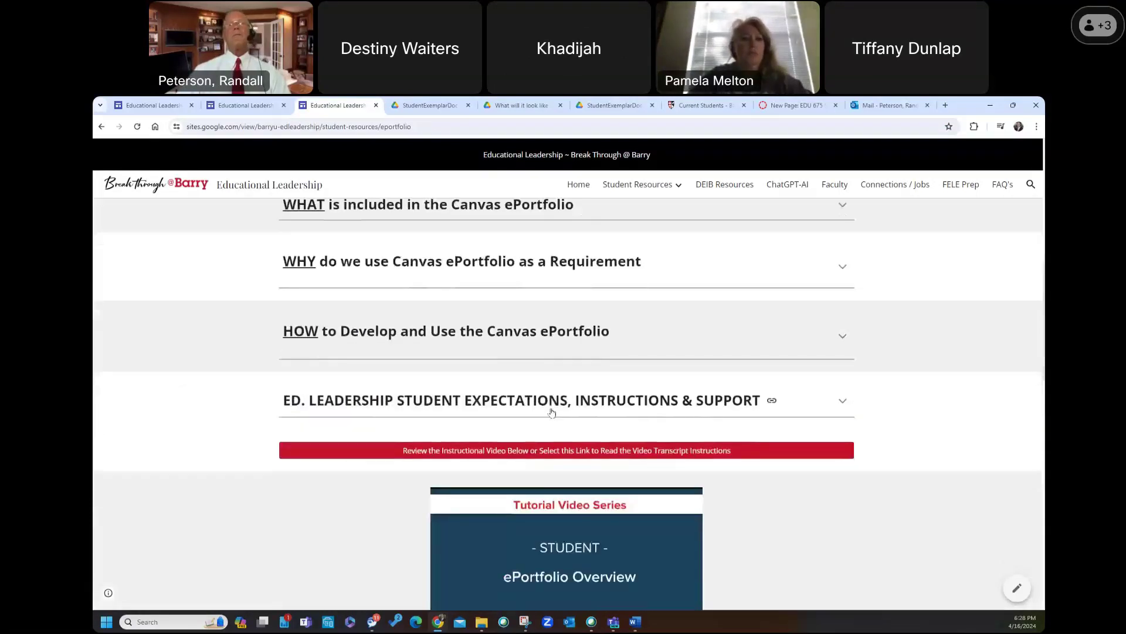
scroll(552, 413, "down", 3)
scroll(372, 403, "down", 2)
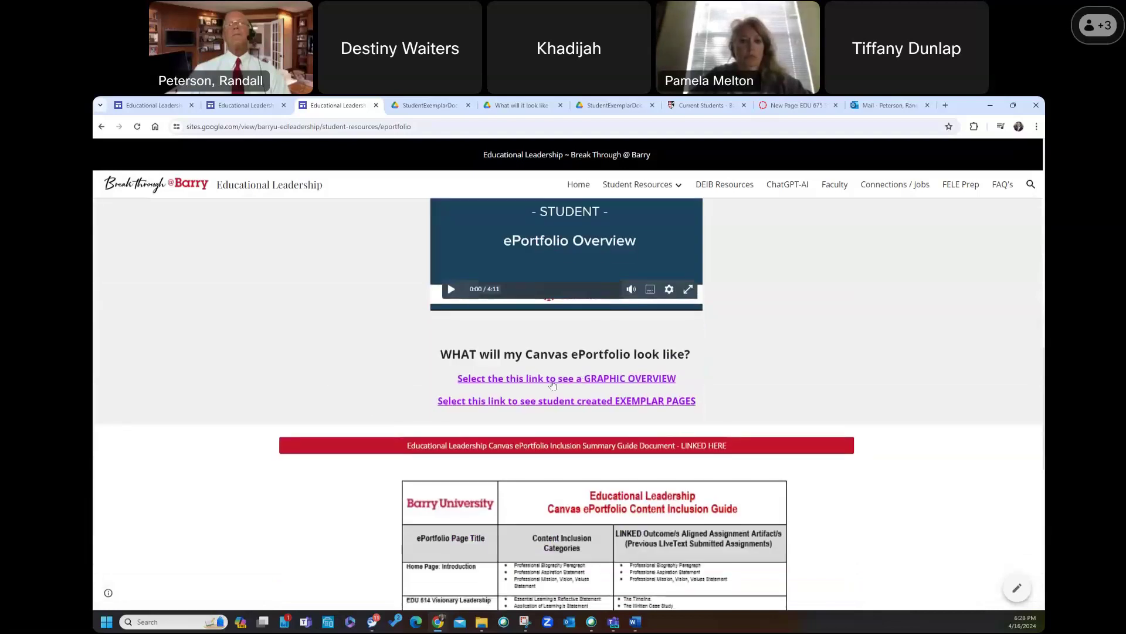
left_click(551, 402)
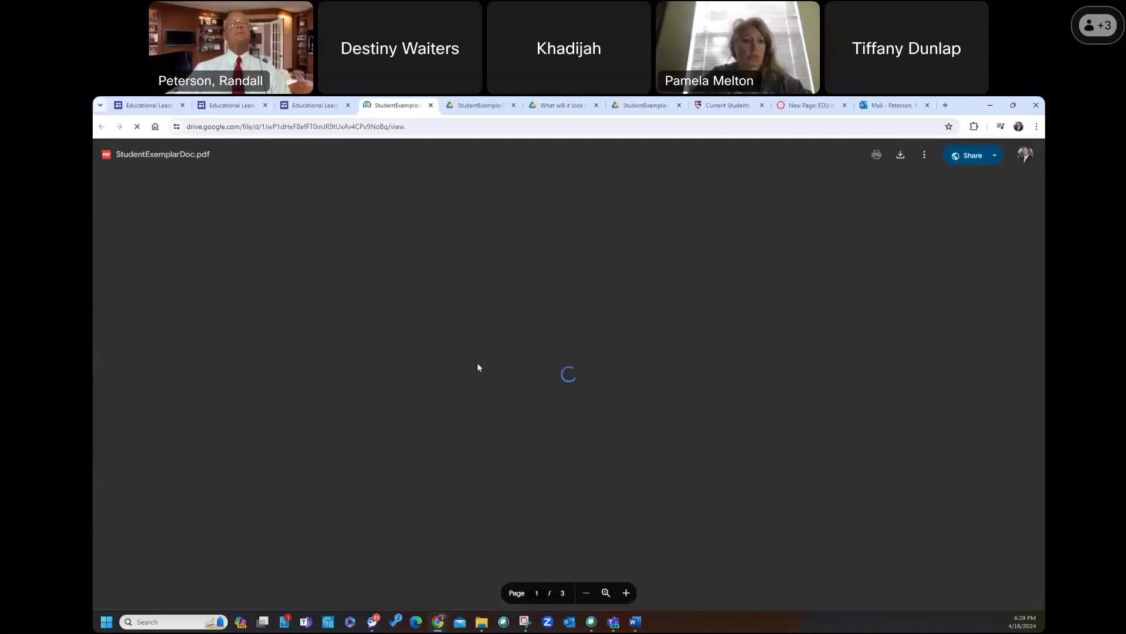
scroll(597, 368, "down", 5)
scroll(598, 368, "up", 3)
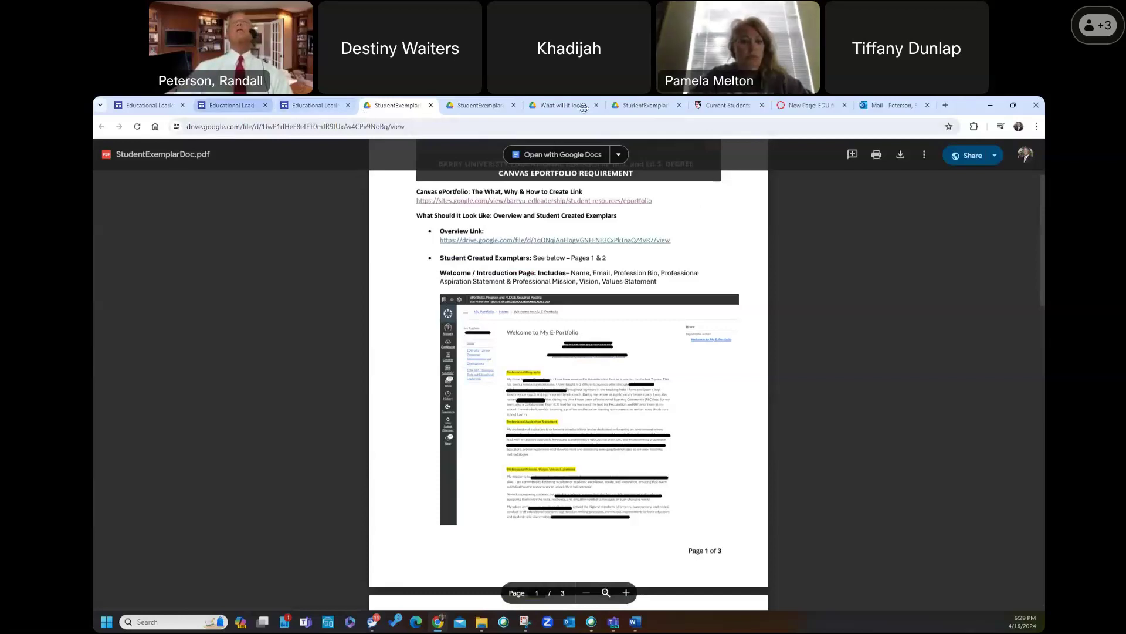
left_click(814, 107)
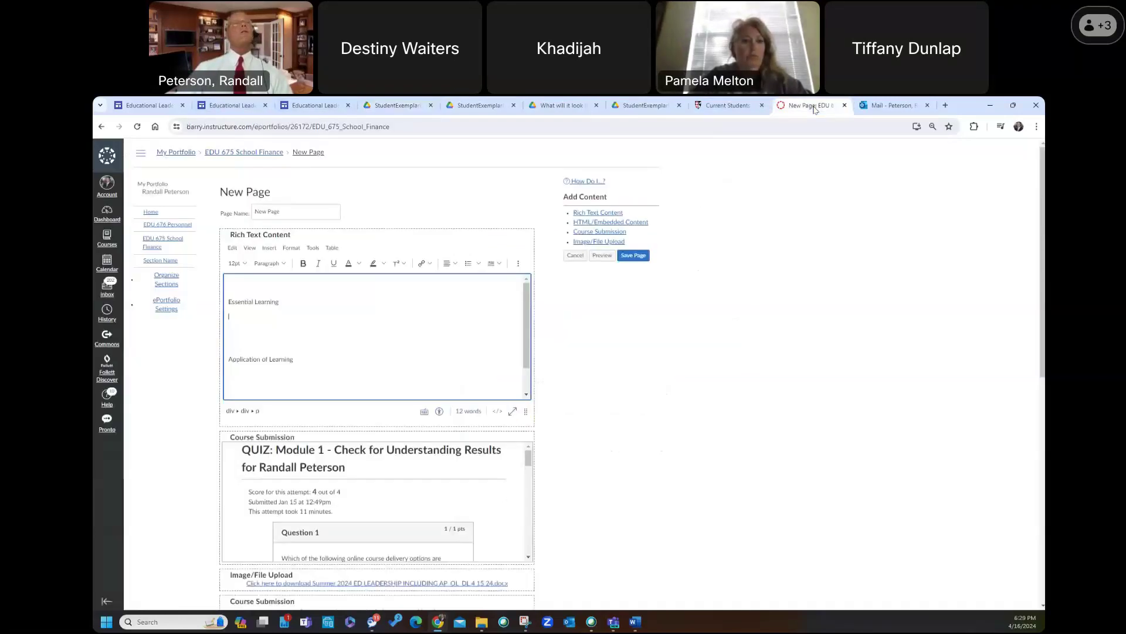
Leave the EDU 675 page editor, open the 2_16_24 template ePortfolio from the account's ePortfolios, and show its Introduction: Welcome to My ePortfolio page
left_click(154, 213)
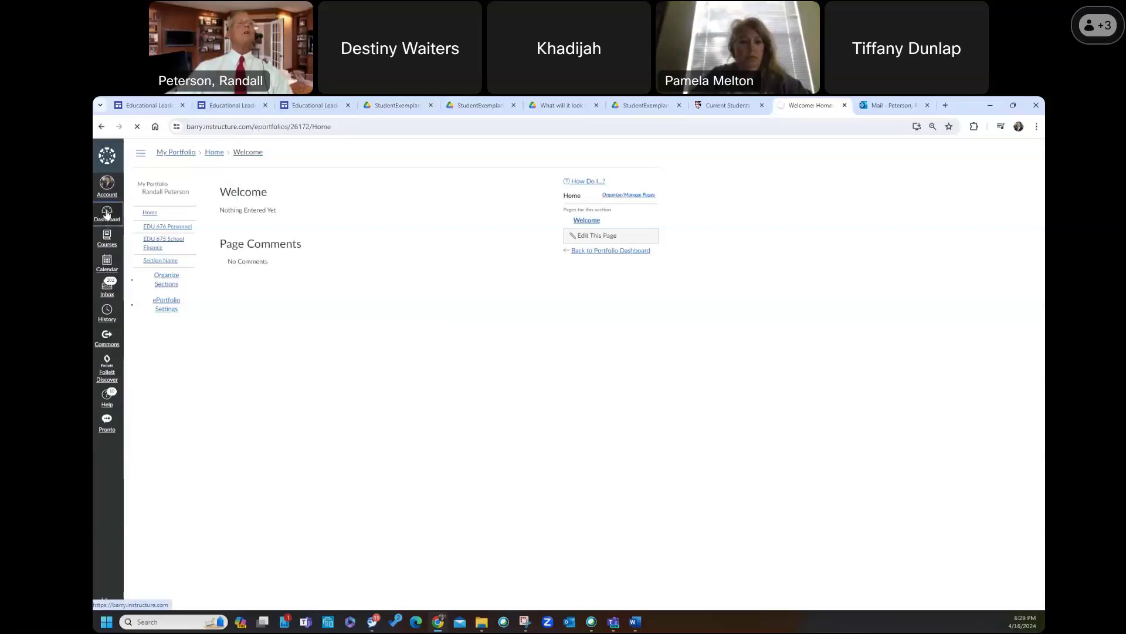
left_click(107, 185)
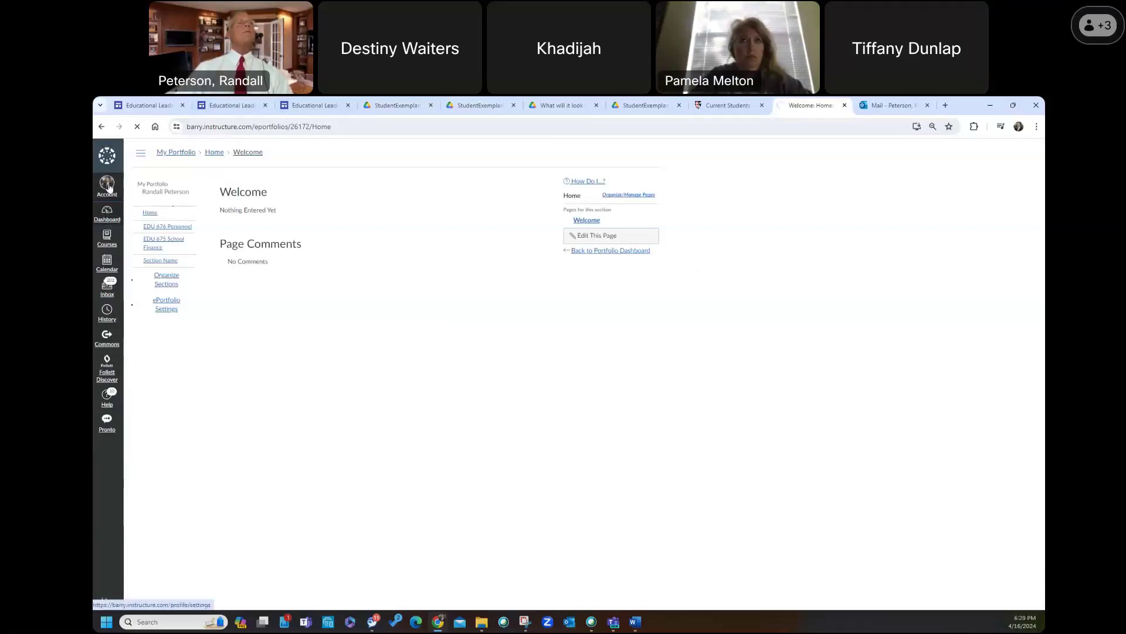
left_click(151, 273)
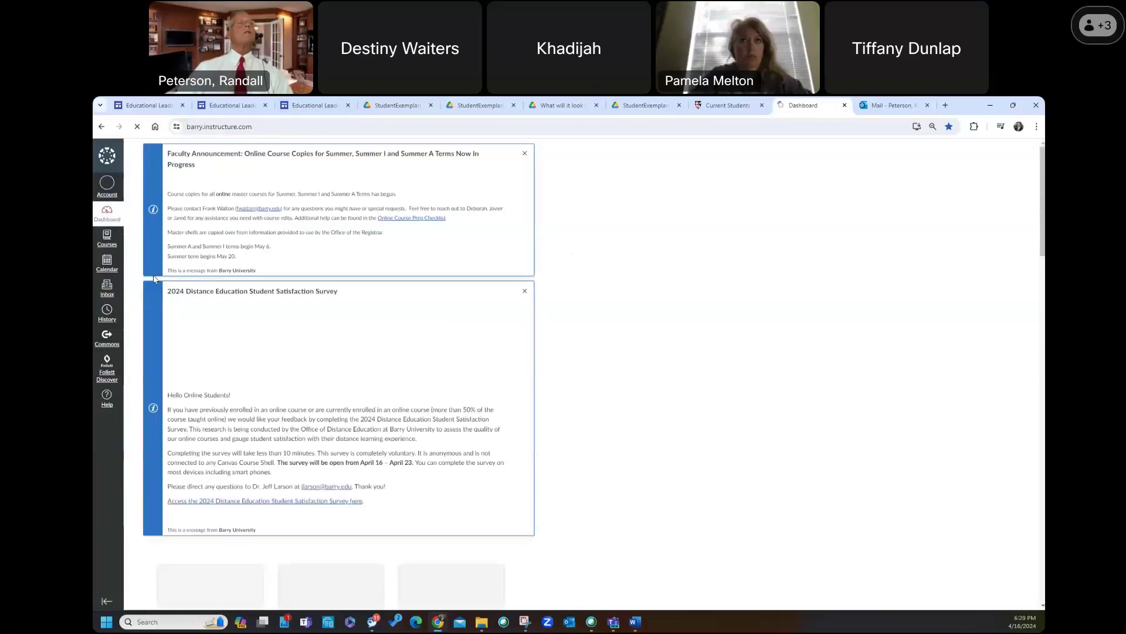
left_click(107, 185)
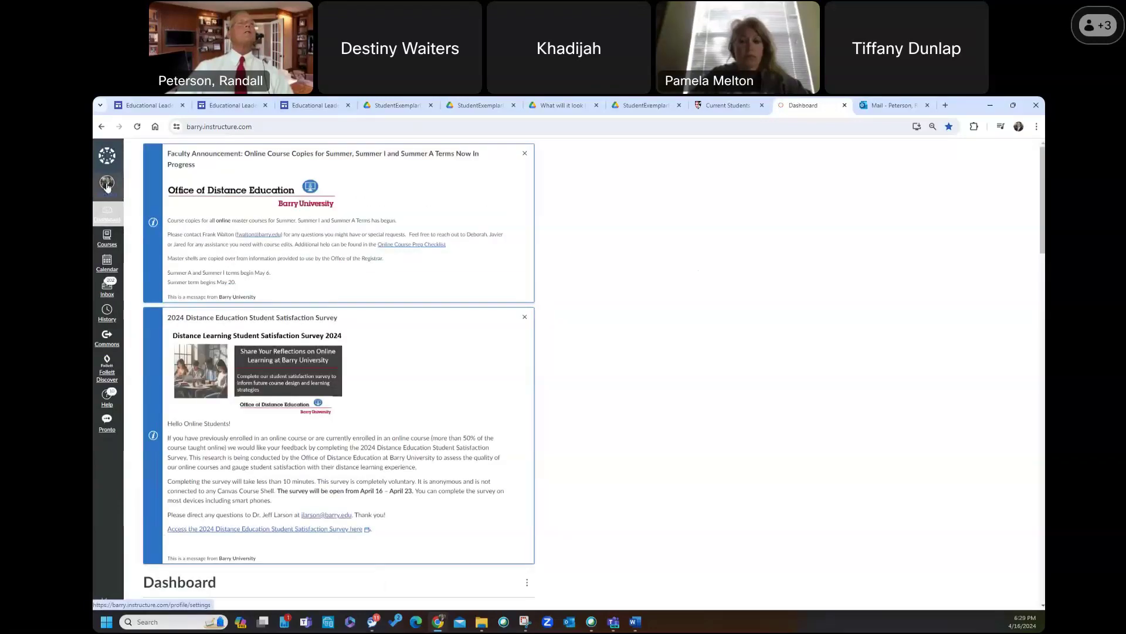
left_click(155, 277)
left_click(293, 213)
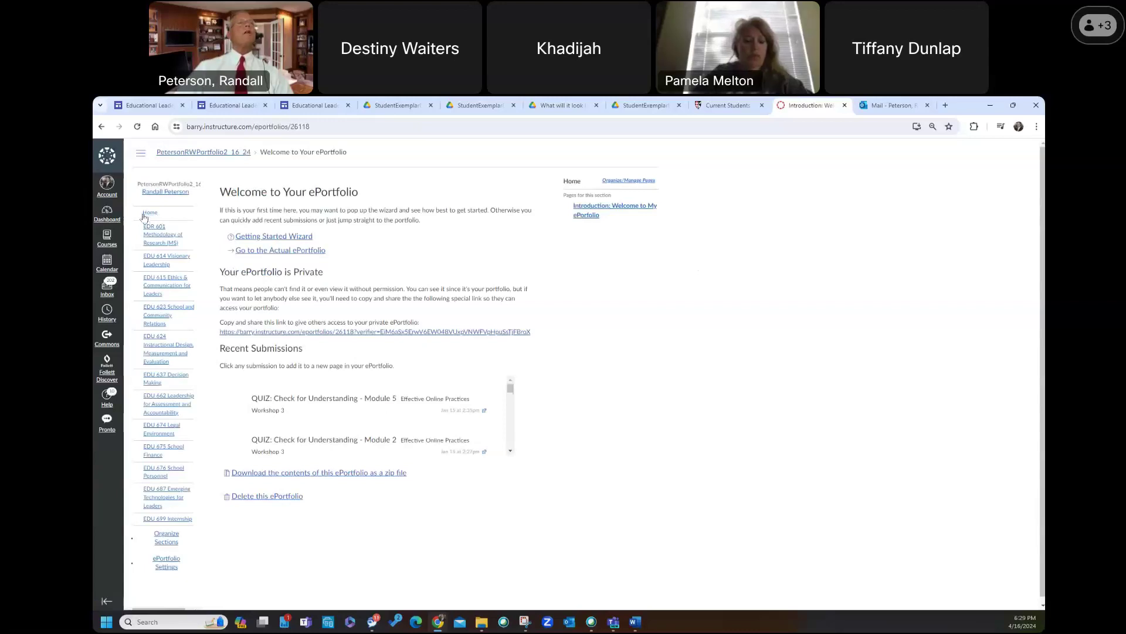
left_click(145, 214)
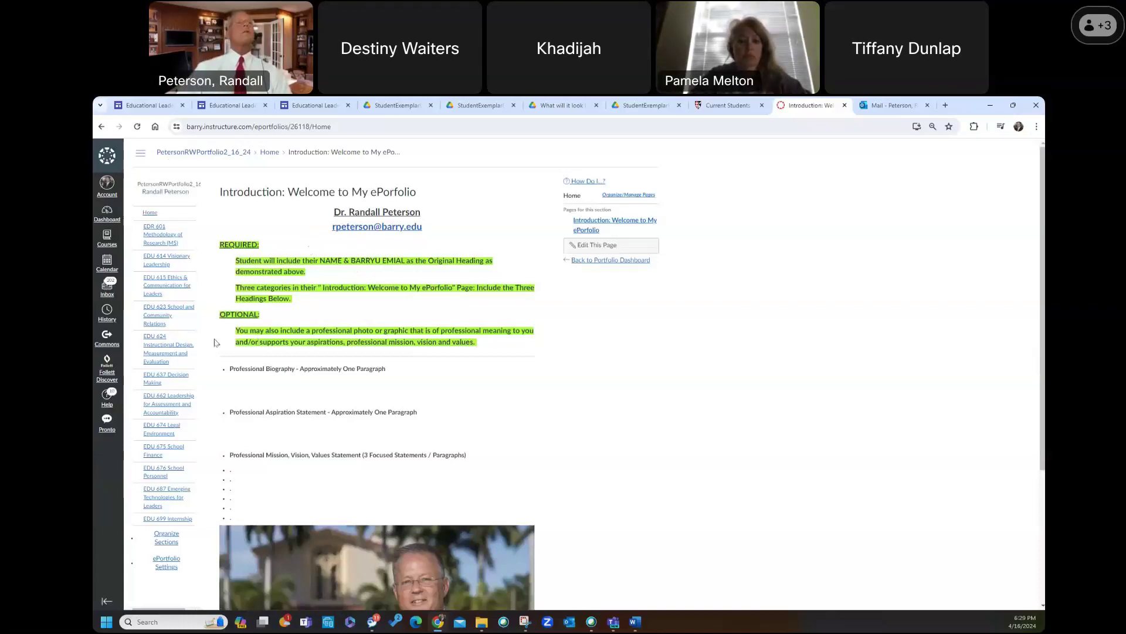
Show the template's EDU 675 School Finance and EDU 637 Decision Making pages, and open the EDU 637 page for editing to view its content
left_click(173, 450)
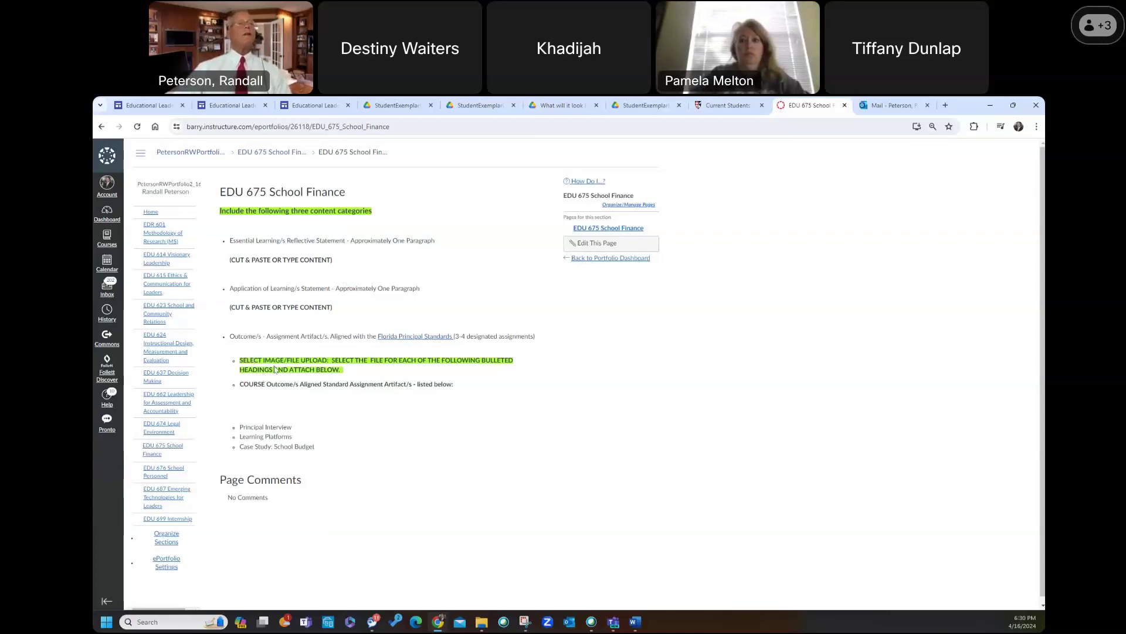
left_click(173, 376)
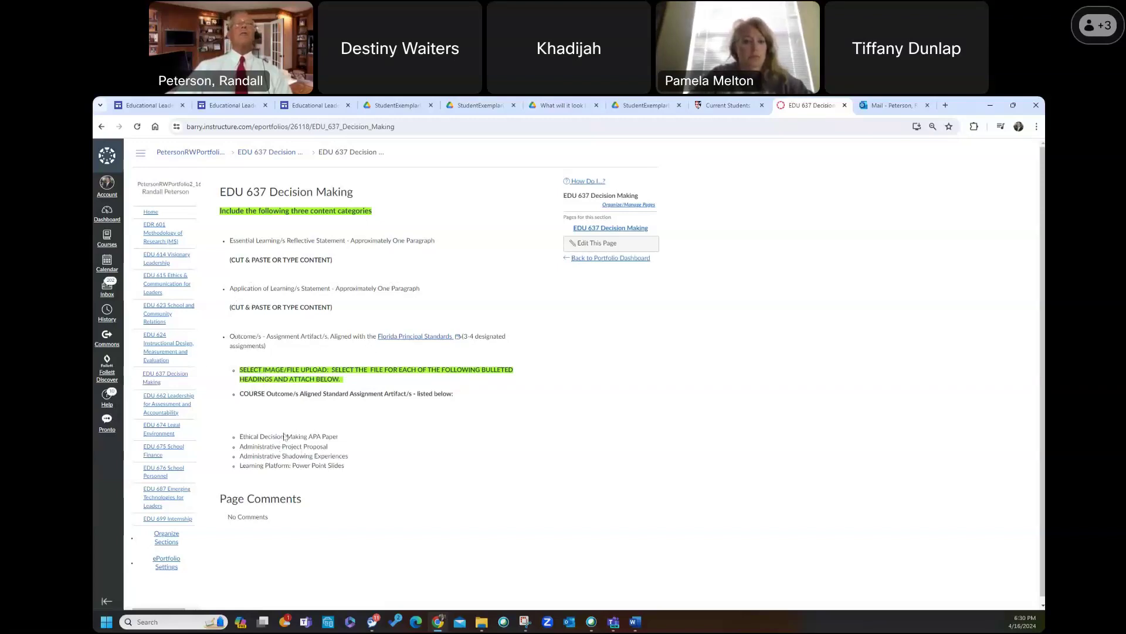
left_click(619, 245)
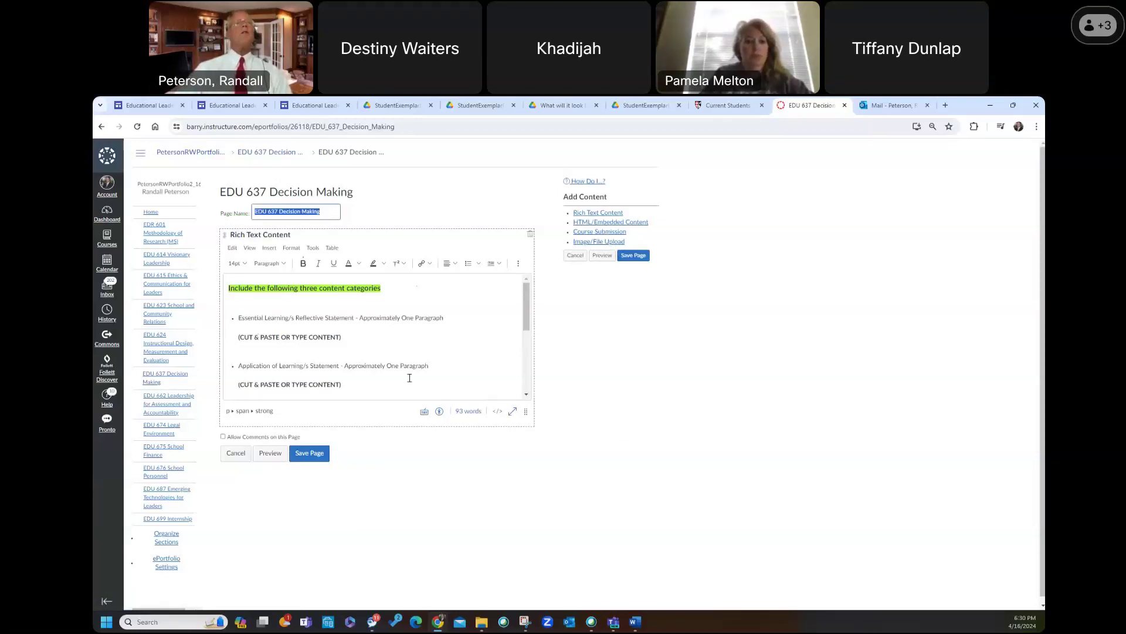
scroll(382, 372, "down", 2)
scroll(382, 371, "up", 2)
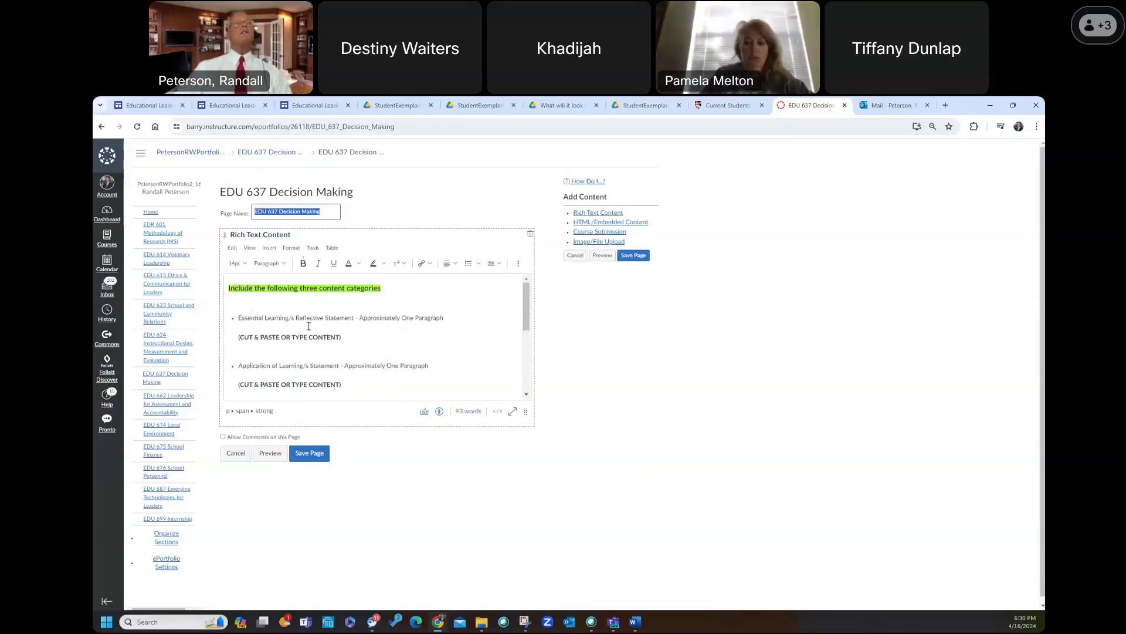
Open the EDR 601 Methodology of Research (MS) page and highlight its text from Essential Learning/s through the aligned assignment artifacts line
left_click(166, 228)
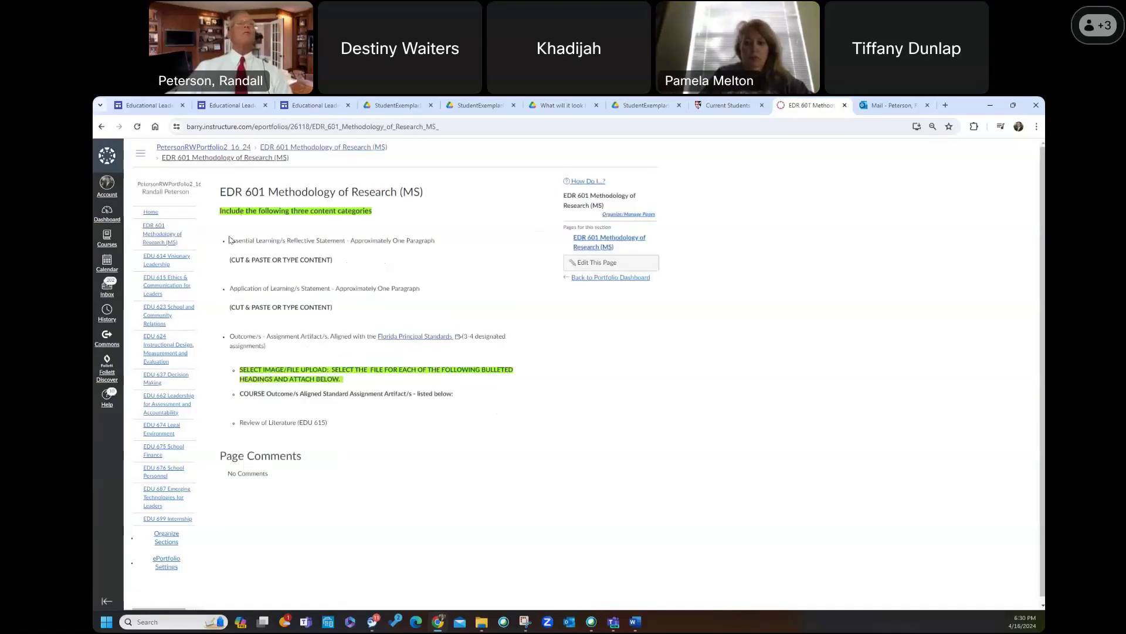
left_click_drag(230, 238, 335, 260)
left_click_drag(402, 366, 480, 410)
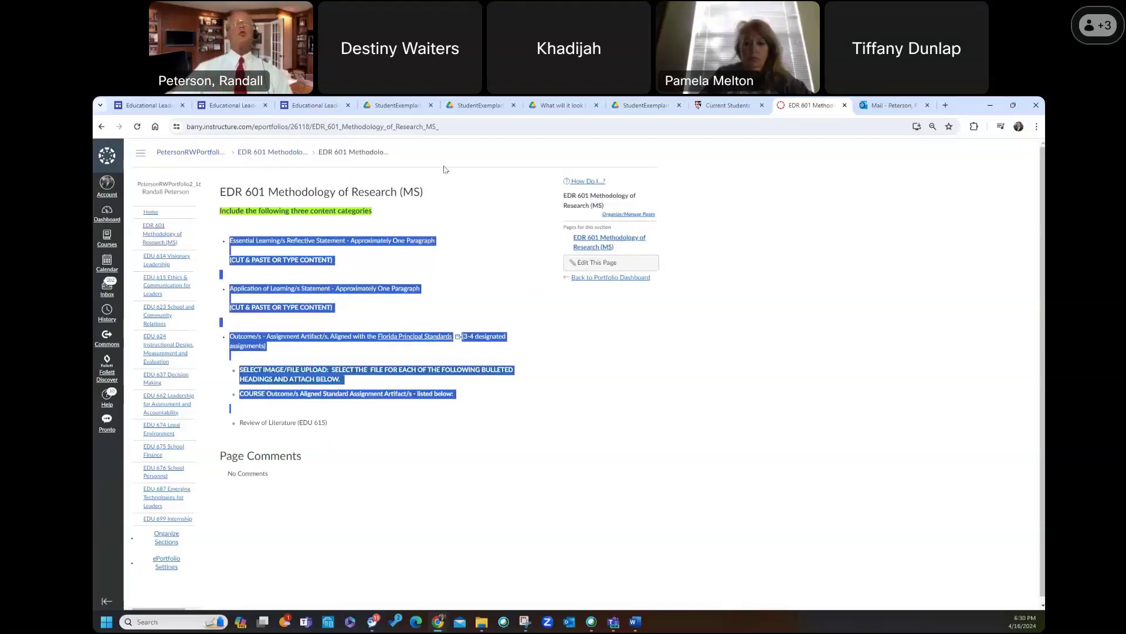
Switch to the Educational Leadership site's ePortfolio page, open the graphic overview document, and skim through it back to its beginning
left_click(338, 107)
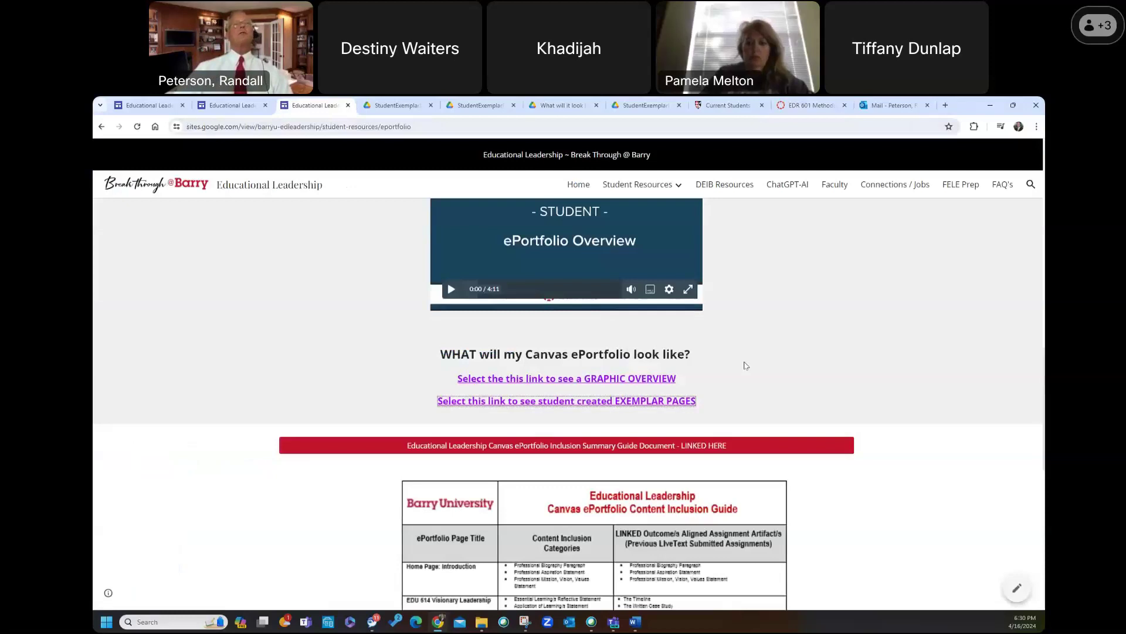
scroll(745, 366, "down", 2)
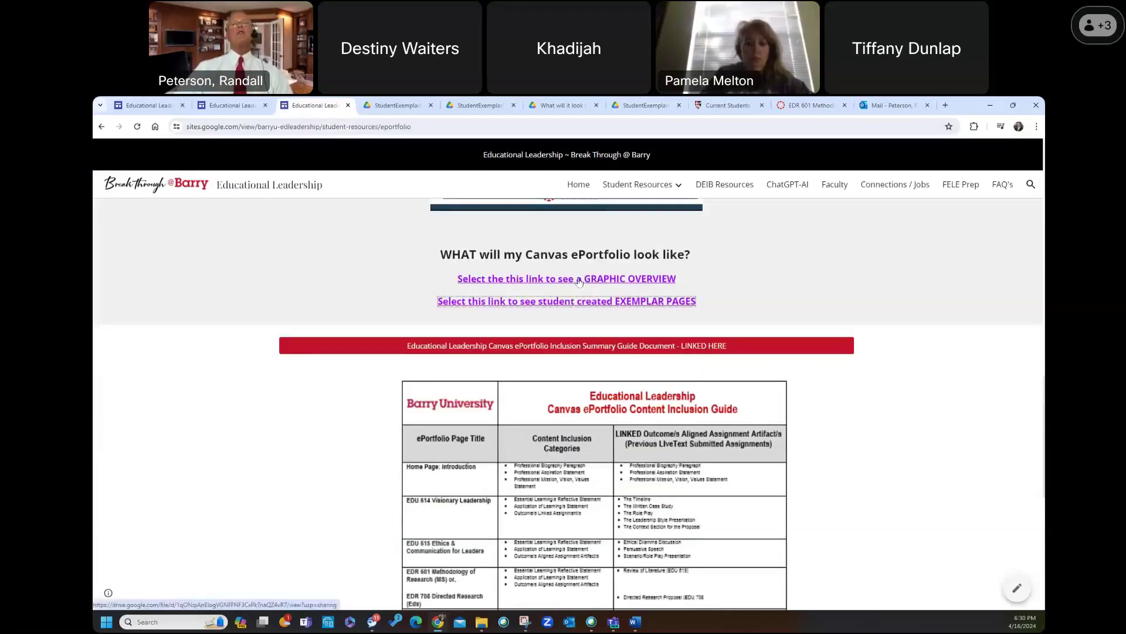
left_click(578, 280)
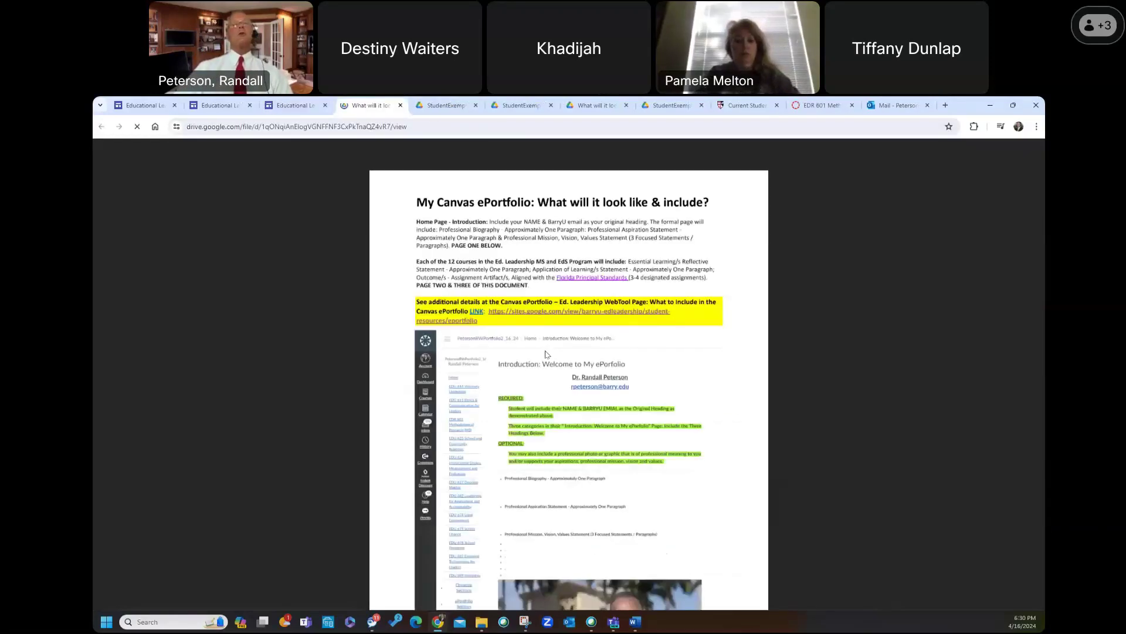
scroll(686, 370, "down", 10)
scroll(628, 360, "up", 8)
scroll(628, 360, "up", 2)
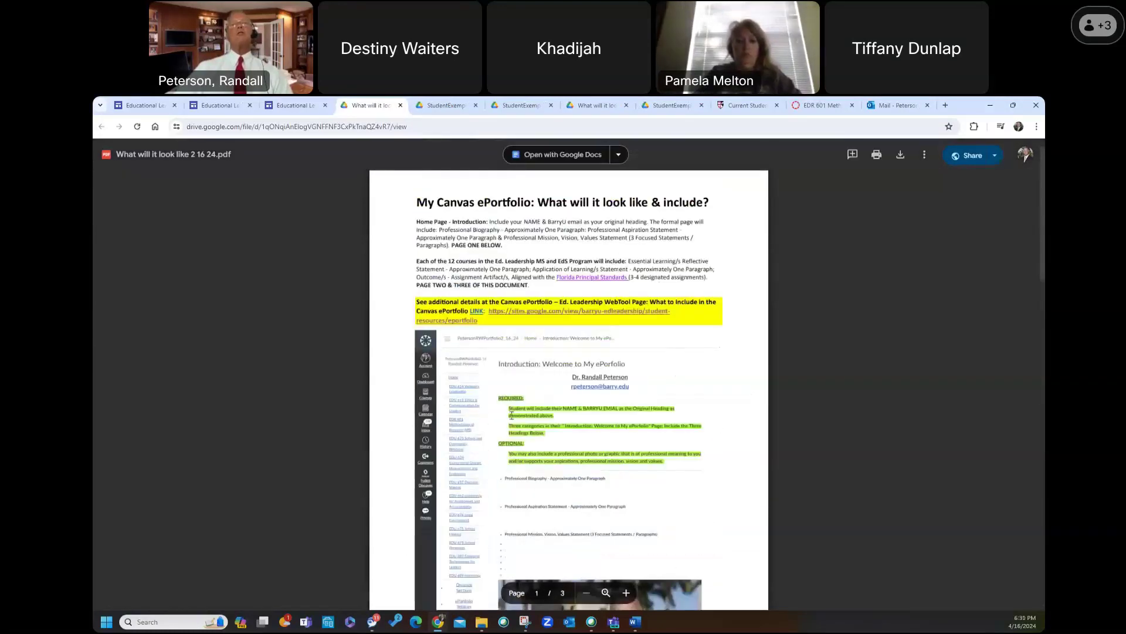
Review the Introduction page sample and the EDU 637 Decision Making sample in the graphic overview, ending at the document's beginning
scroll(527, 434, "down", 3)
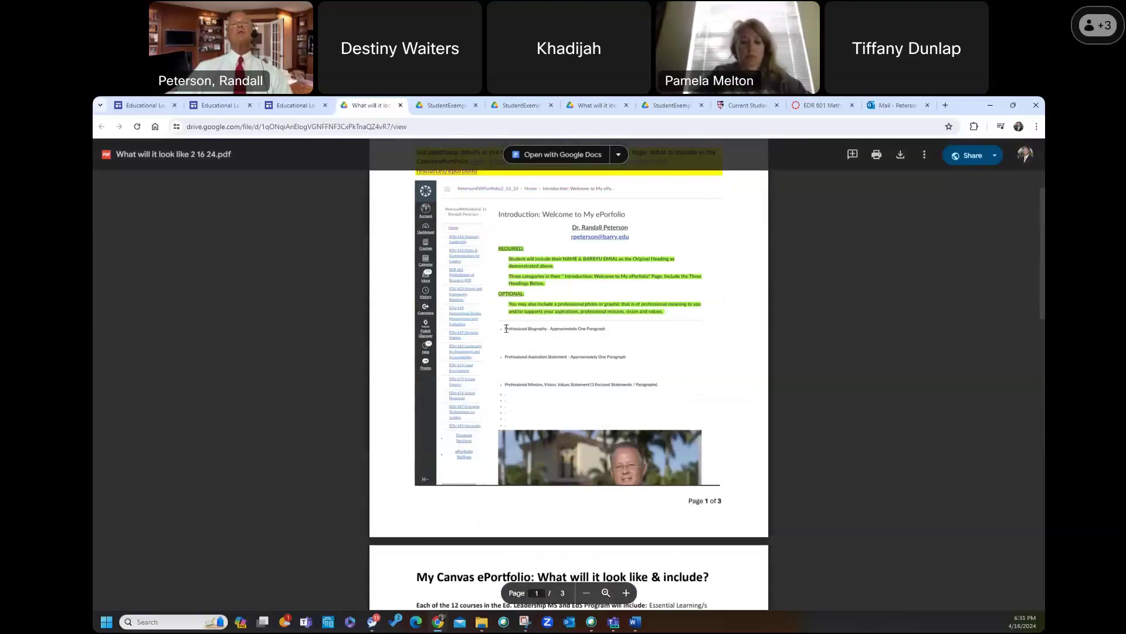
scroll(595, 329, "down", 6)
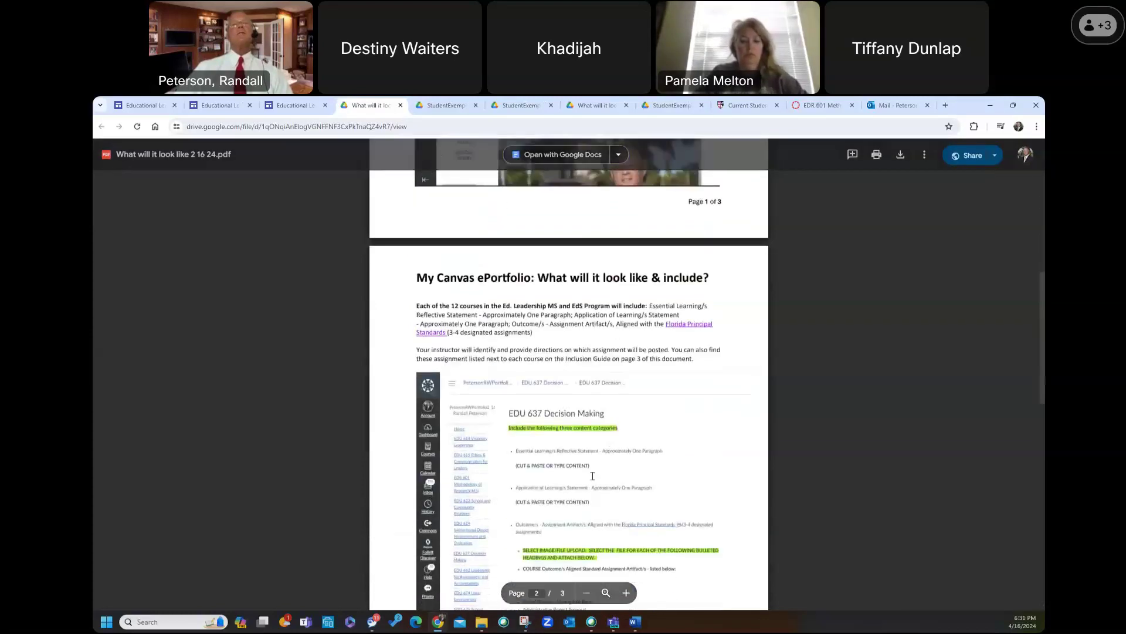
scroll(552, 411, "down", 1)
scroll(535, 320, "down", 1)
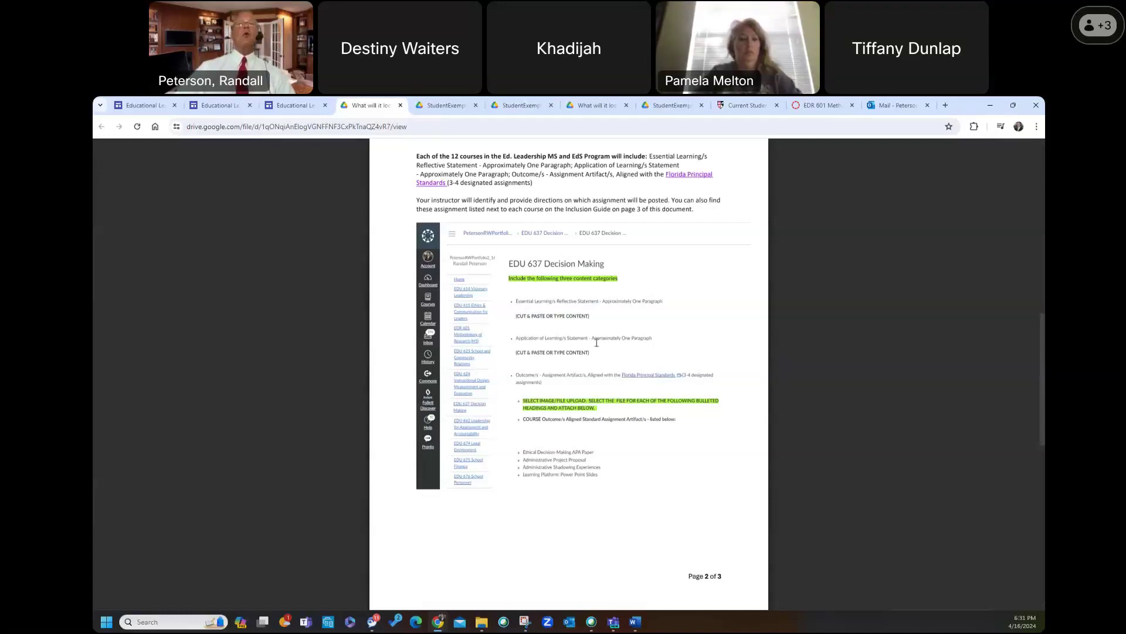
scroll(601, 336, "up", 5)
scroll(604, 335, "up", 3)
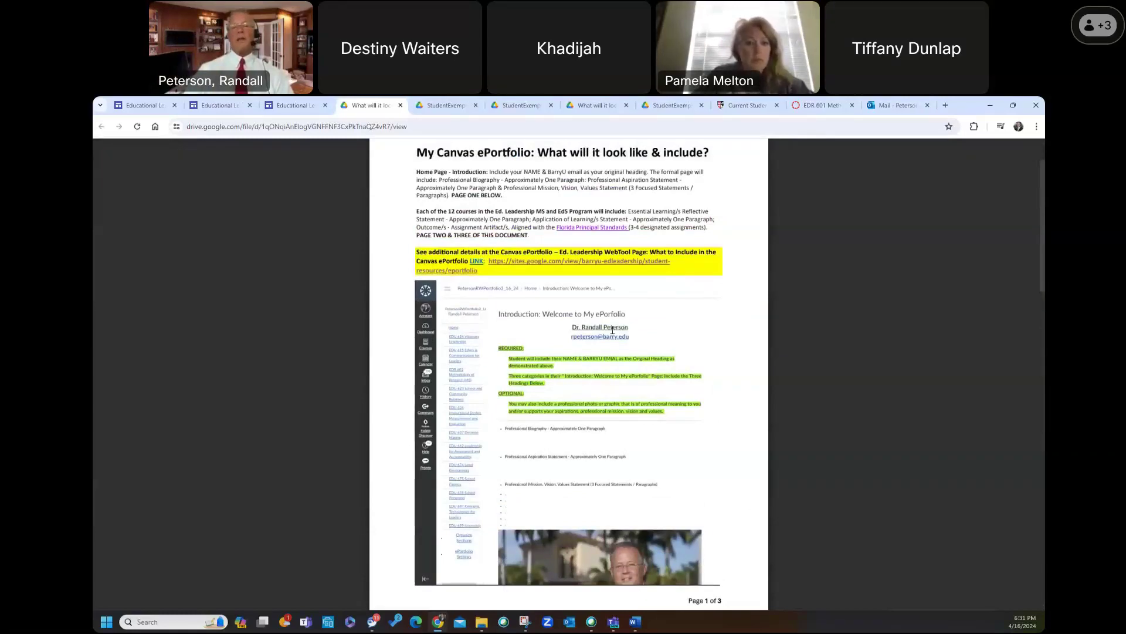
scroll(680, 361, "down", 3)
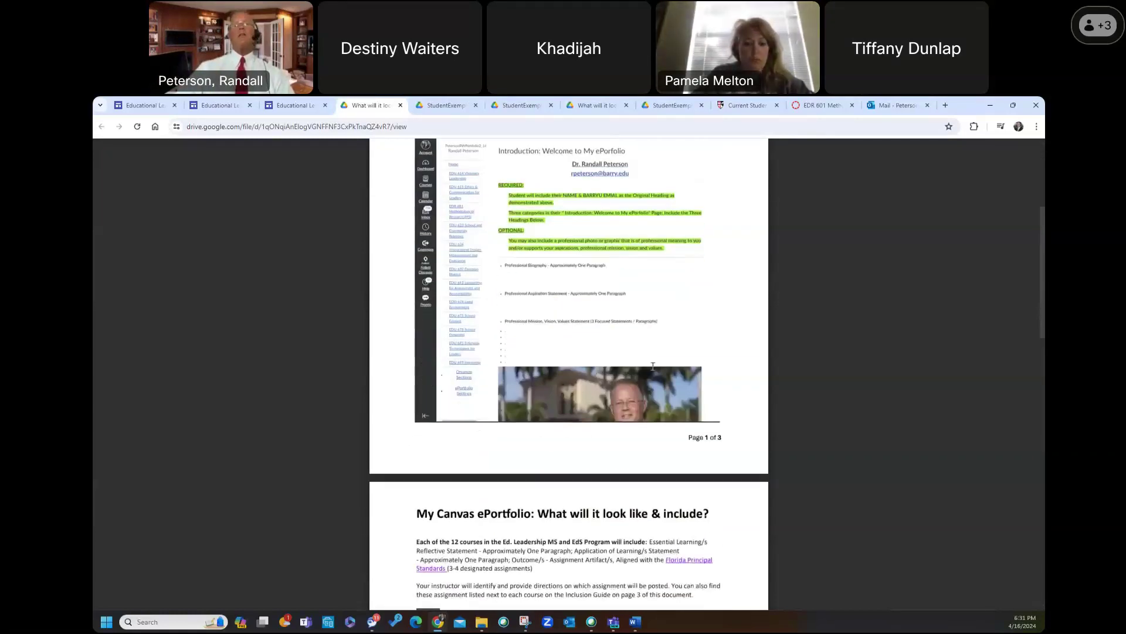
scroll(653, 366, "down", 7)
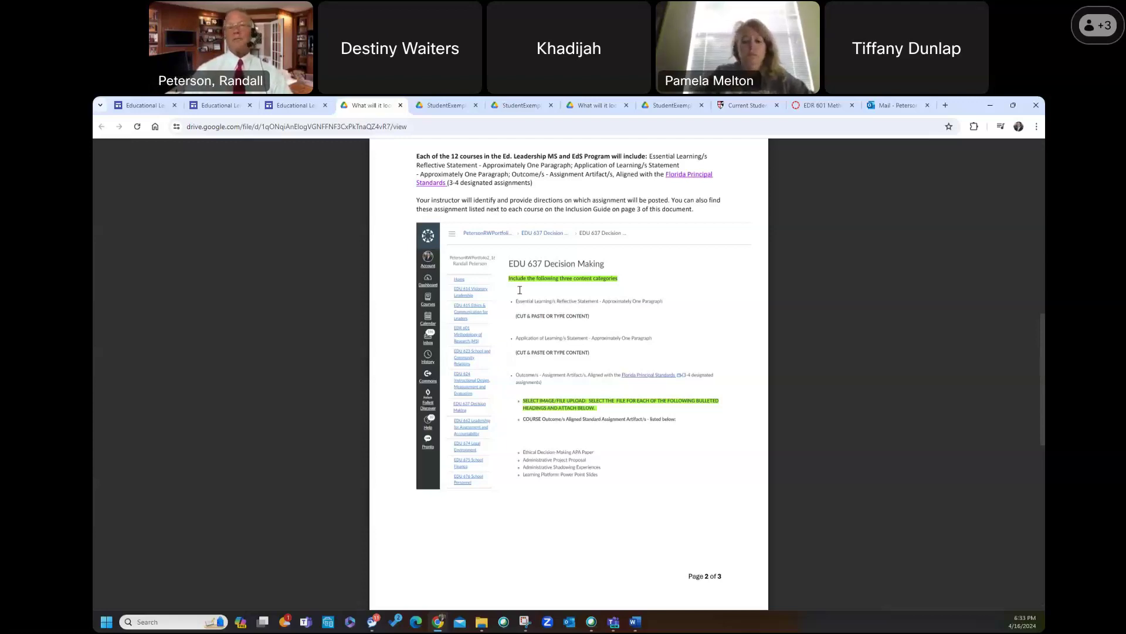
scroll(614, 258, "up", 10)
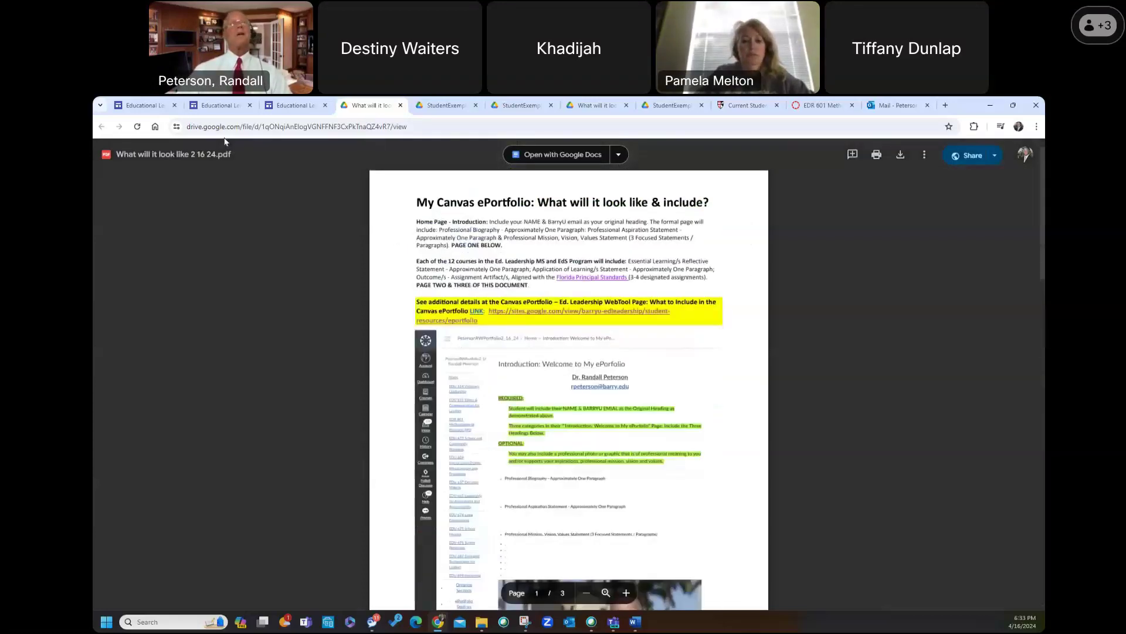
Demonstrate the route from the Educational Leadership home page through the Canvas Portfolio announcement and ePortfolio page to the graphic overview document
left_click(206, 108)
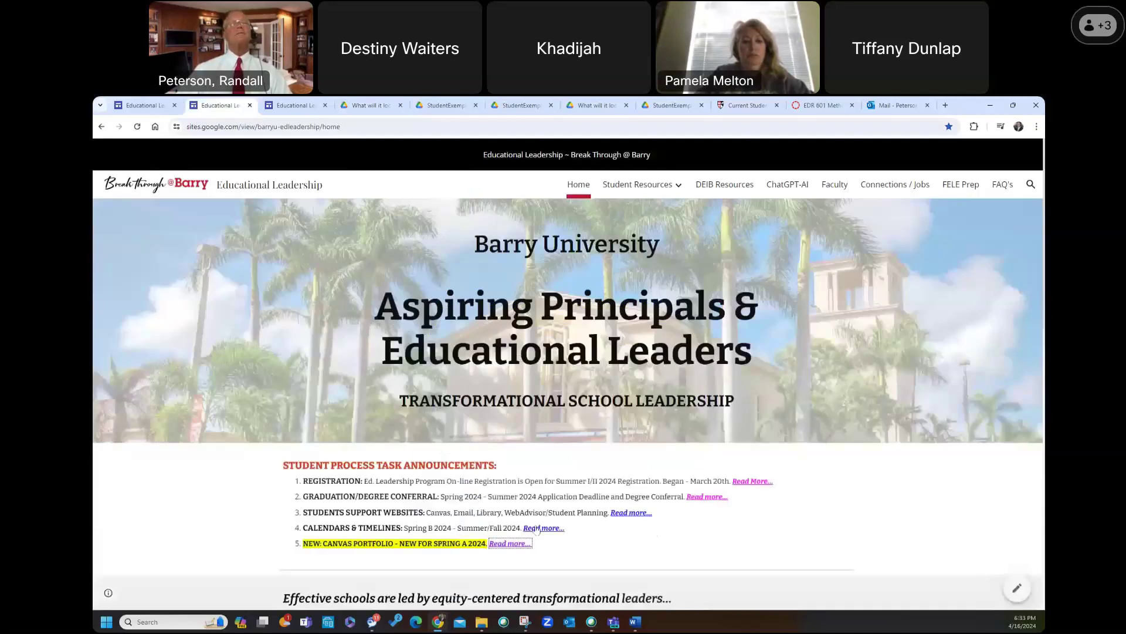
left_click(506, 543)
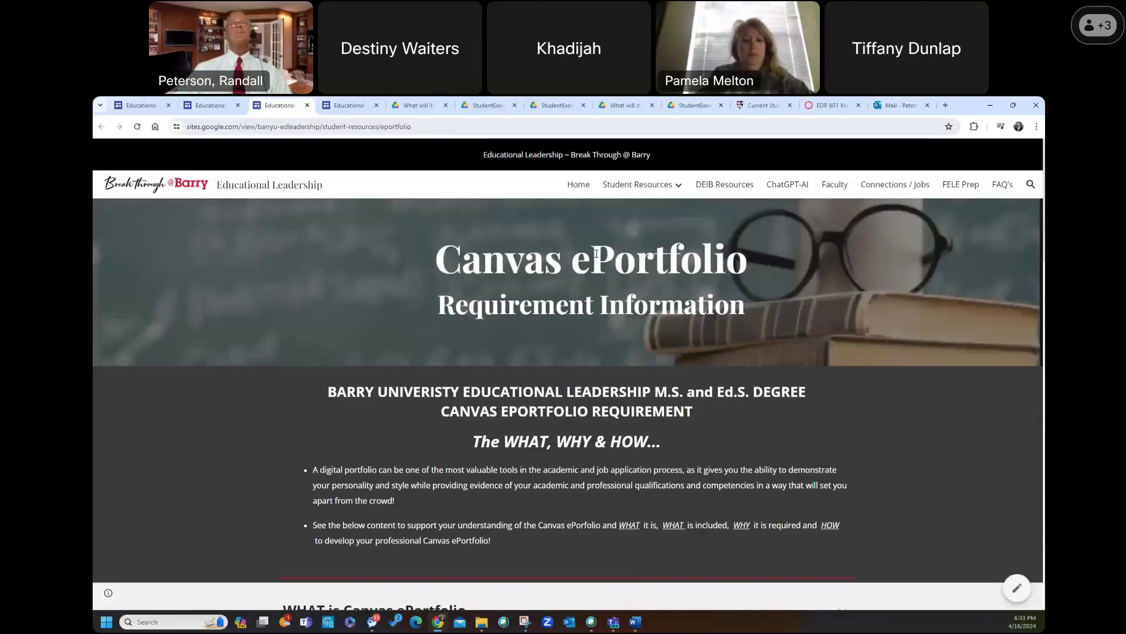
scroll(587, 345, "down", 5)
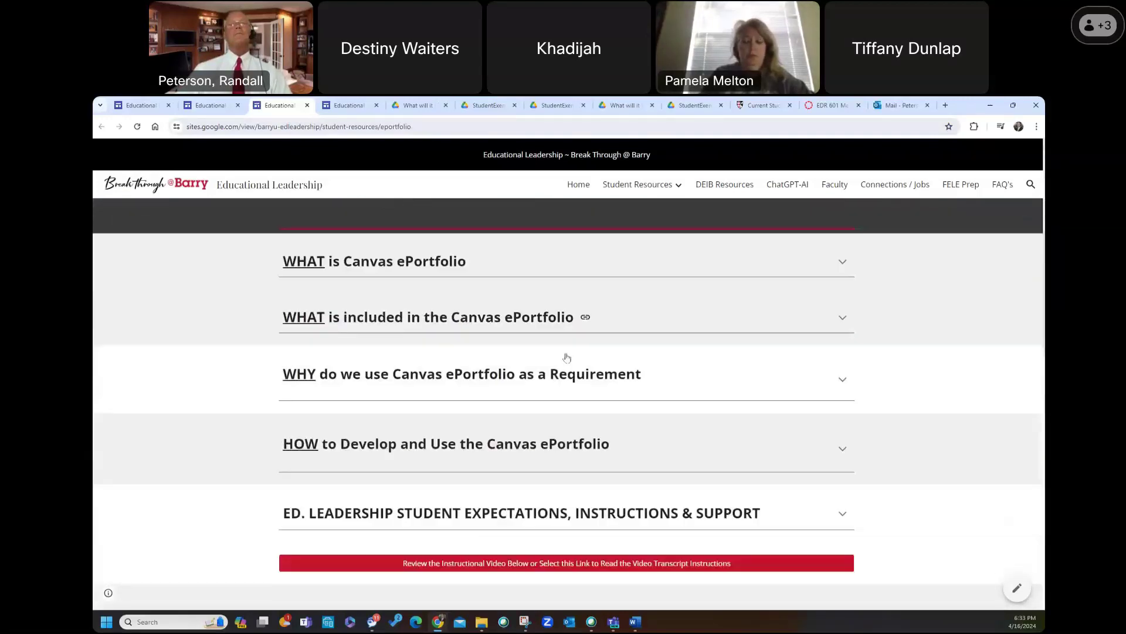
scroll(549, 360, "down", 4)
scroll(549, 360, "down", 3)
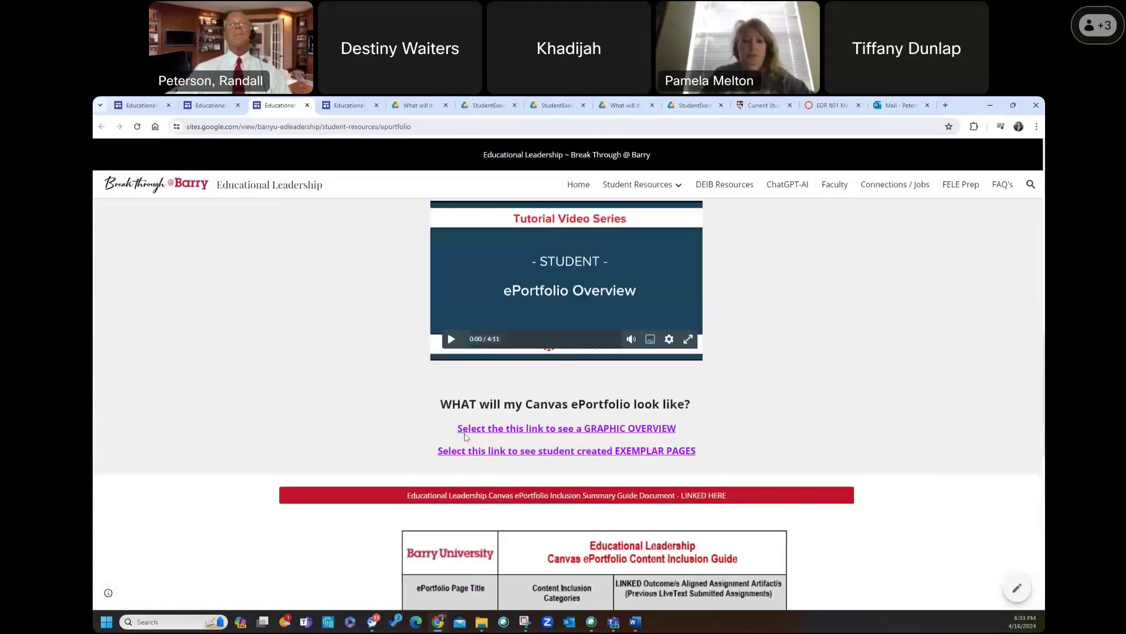
left_click(566, 430)
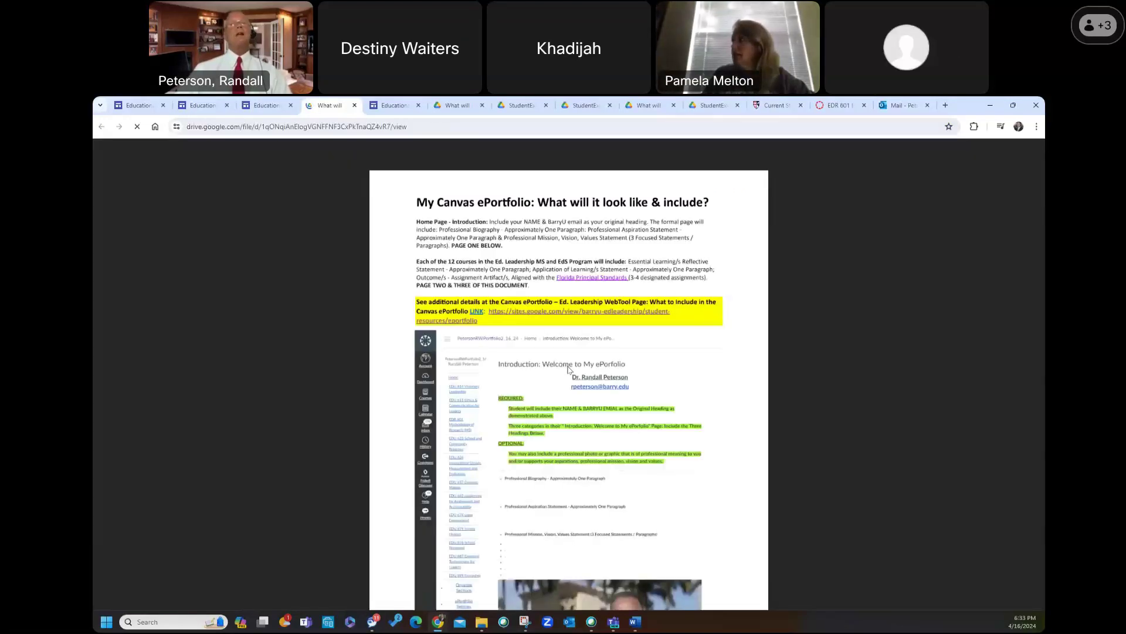
scroll(807, 286, "down", 1)
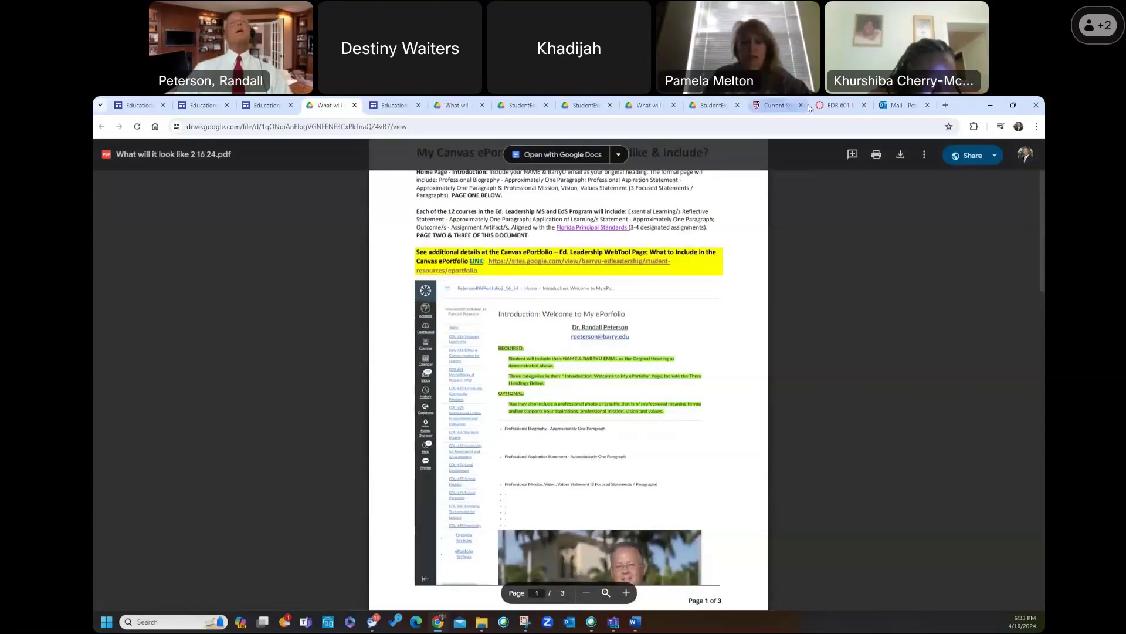
Return to the Canvas template ePortfolio, show its Introduction page headings, and highlight the three content categories on the EDR 601 page
left_click(839, 105)
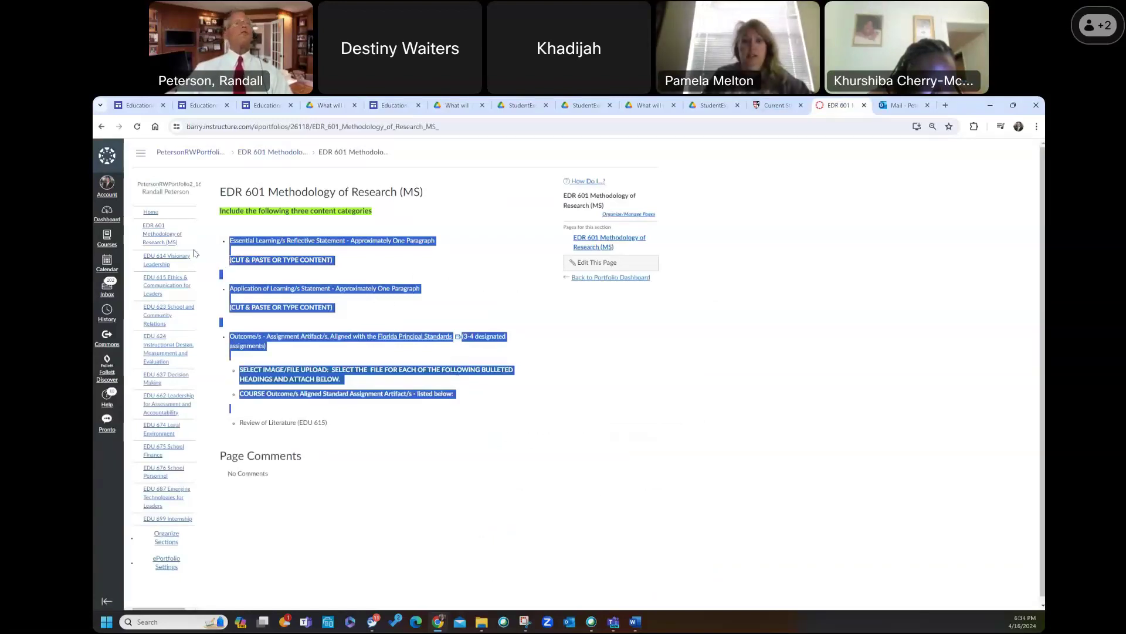
left_click(151, 212)
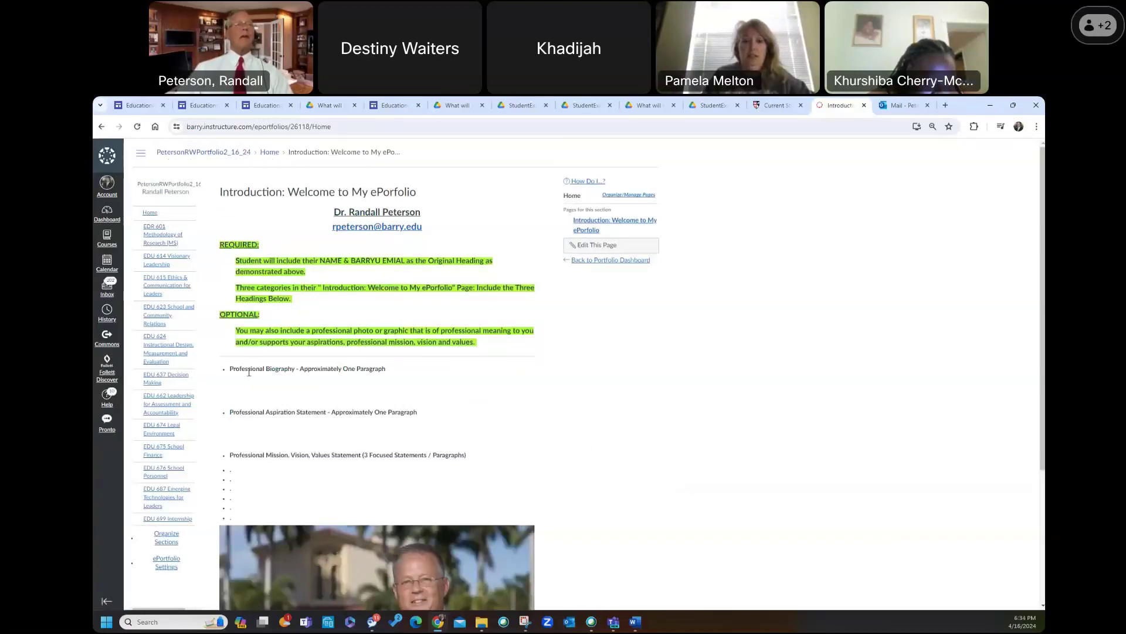
left_click_drag(228, 370, 240, 369)
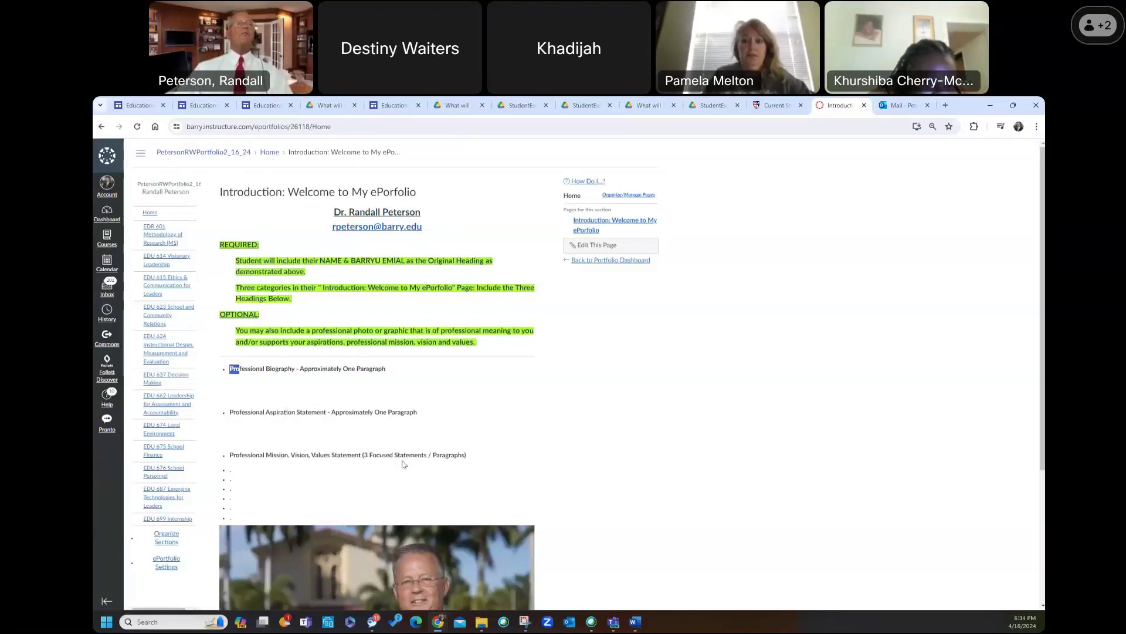
left_click(156, 235)
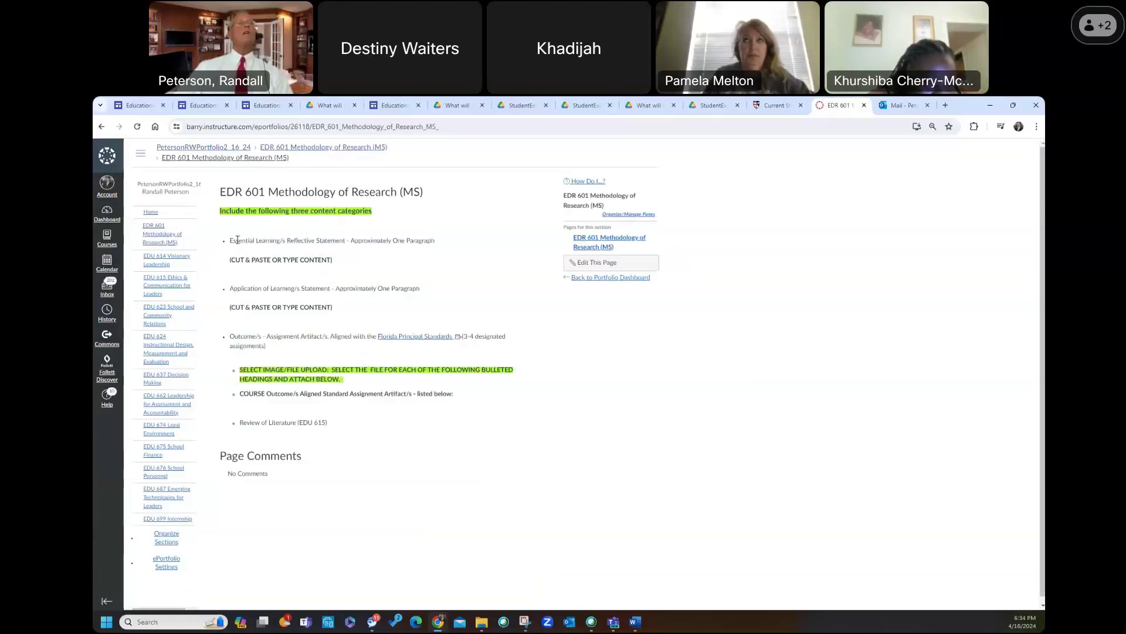
left_click_drag(232, 240, 508, 350)
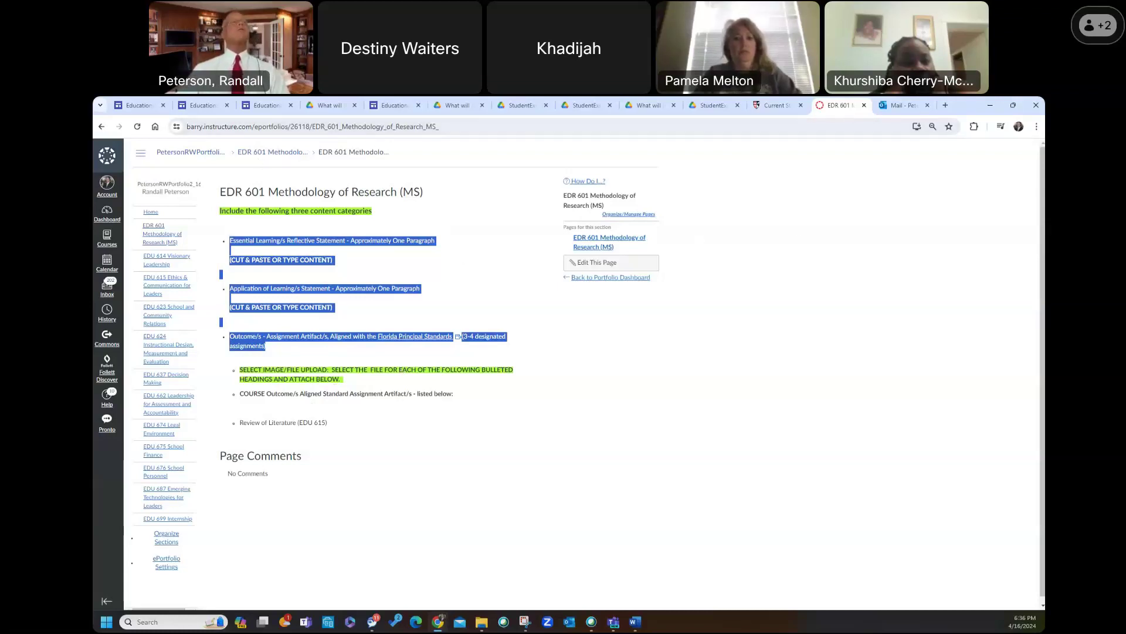
Go to the Canvas dashboard, open the EDU-614-AP-2401B Visionary Leadership course, and open its Grades
left_click(108, 219)
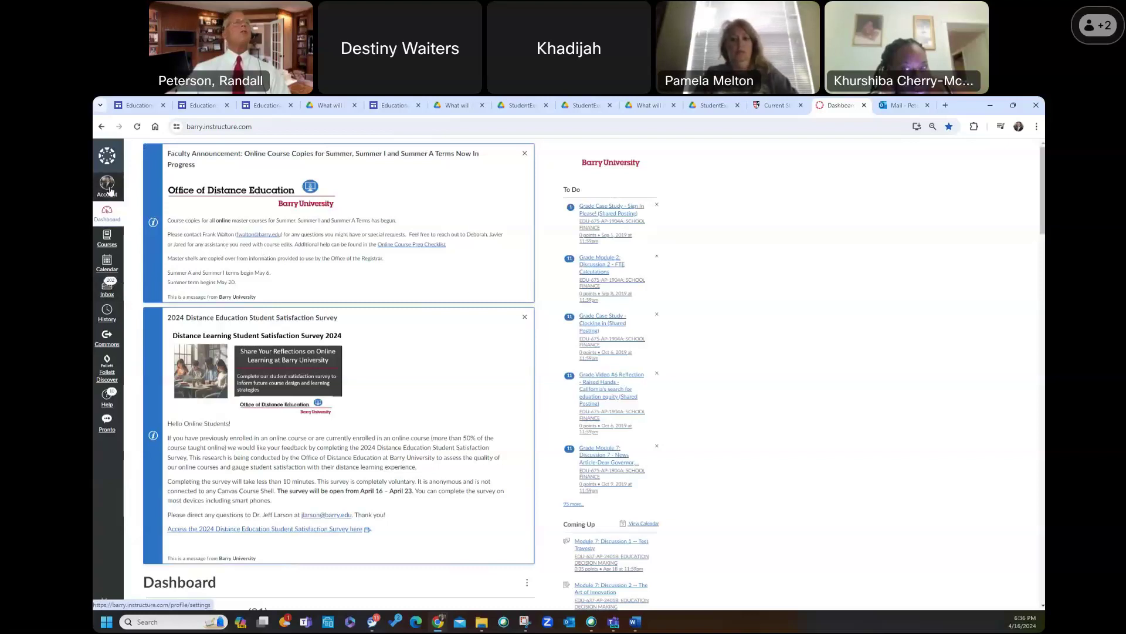
scroll(472, 229, "down", 4)
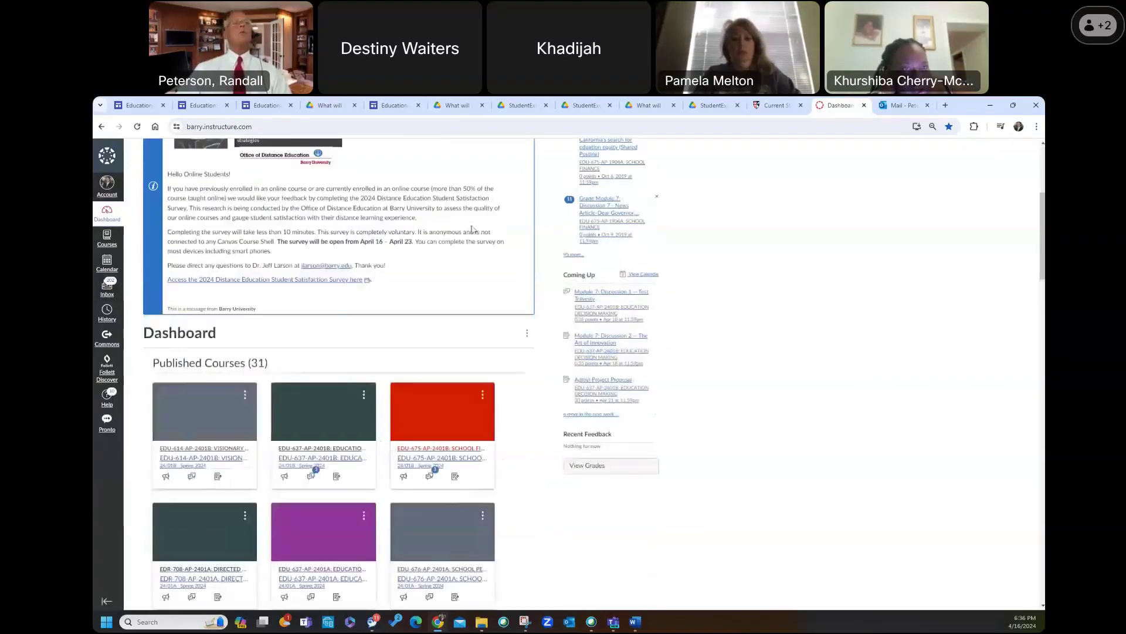
scroll(409, 244, "down", 1)
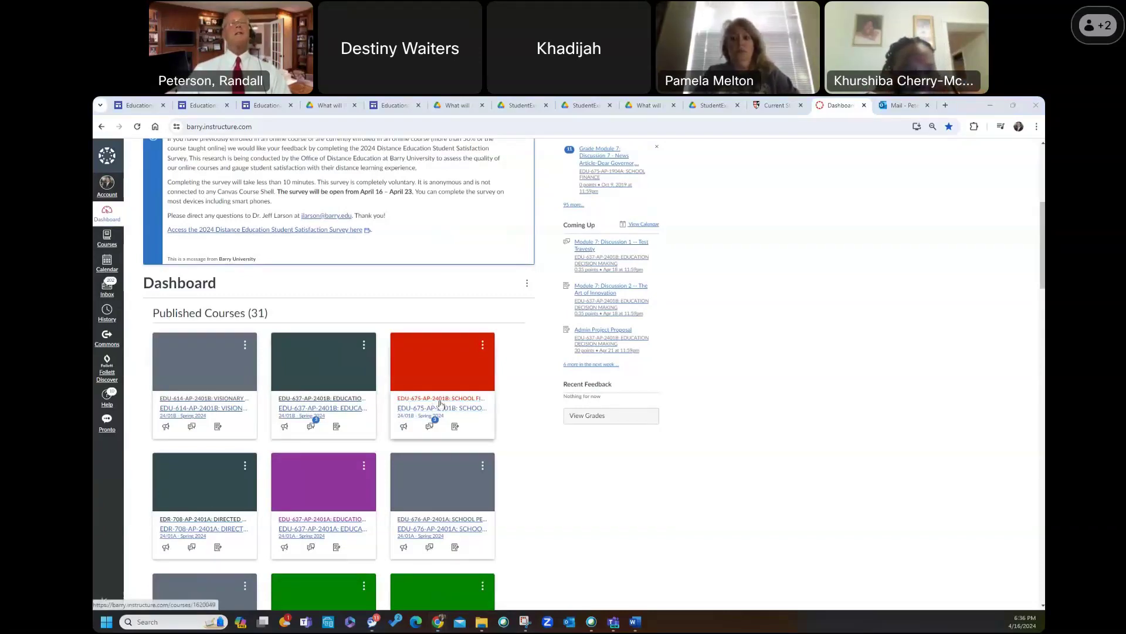
left_click(218, 404)
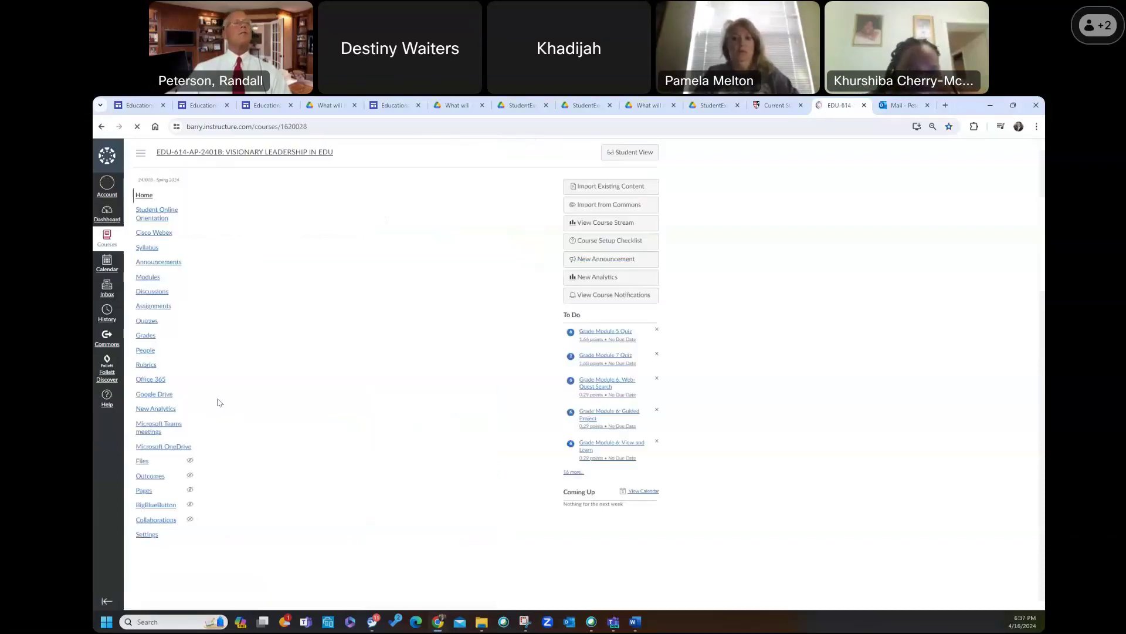
left_click(146, 336)
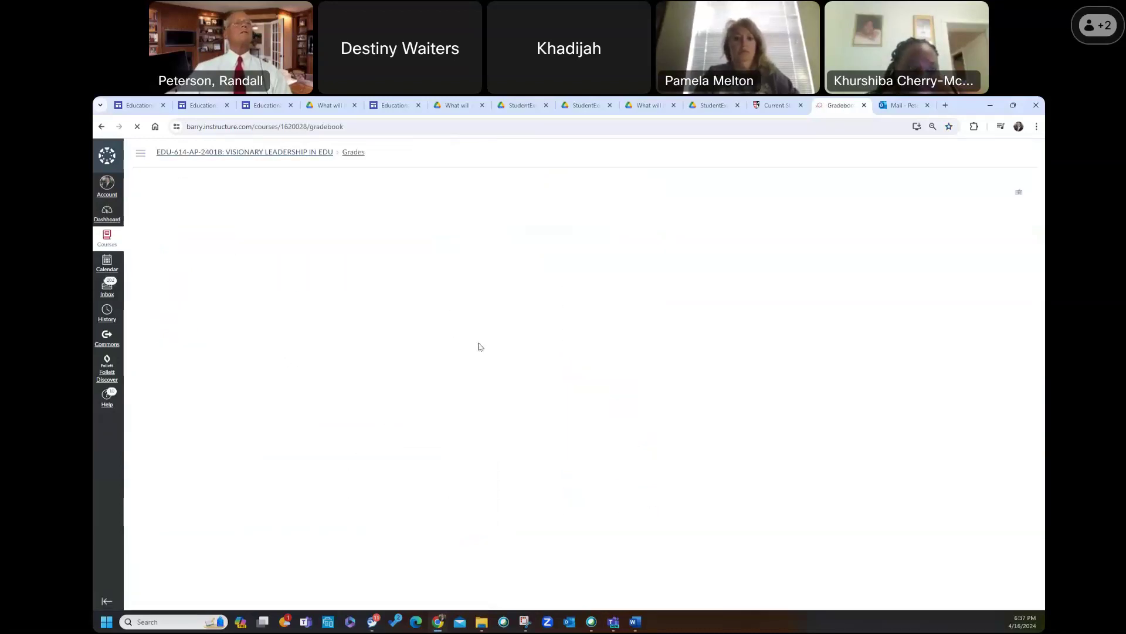